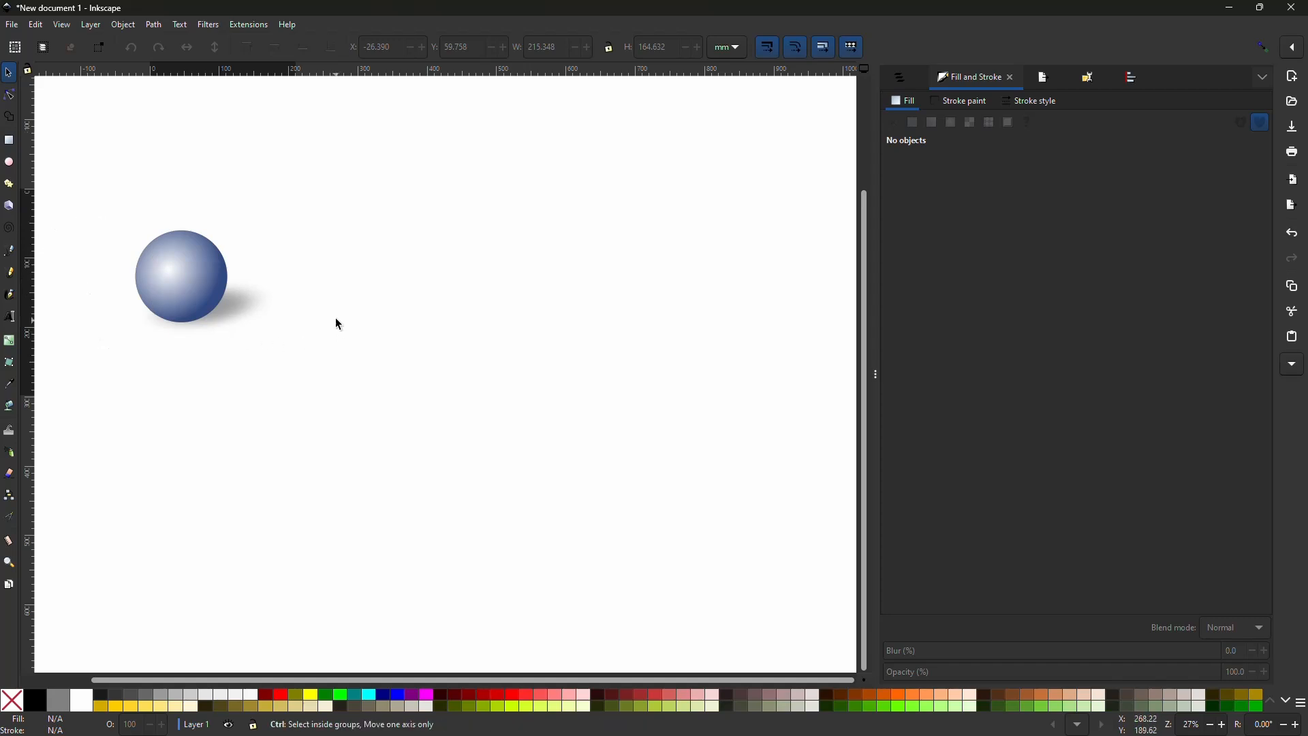
pyautogui.scroll(1, 402, 274)
pyautogui.scroll(-2, 402, 274)
pyautogui.hscroll(8, 395, 277)
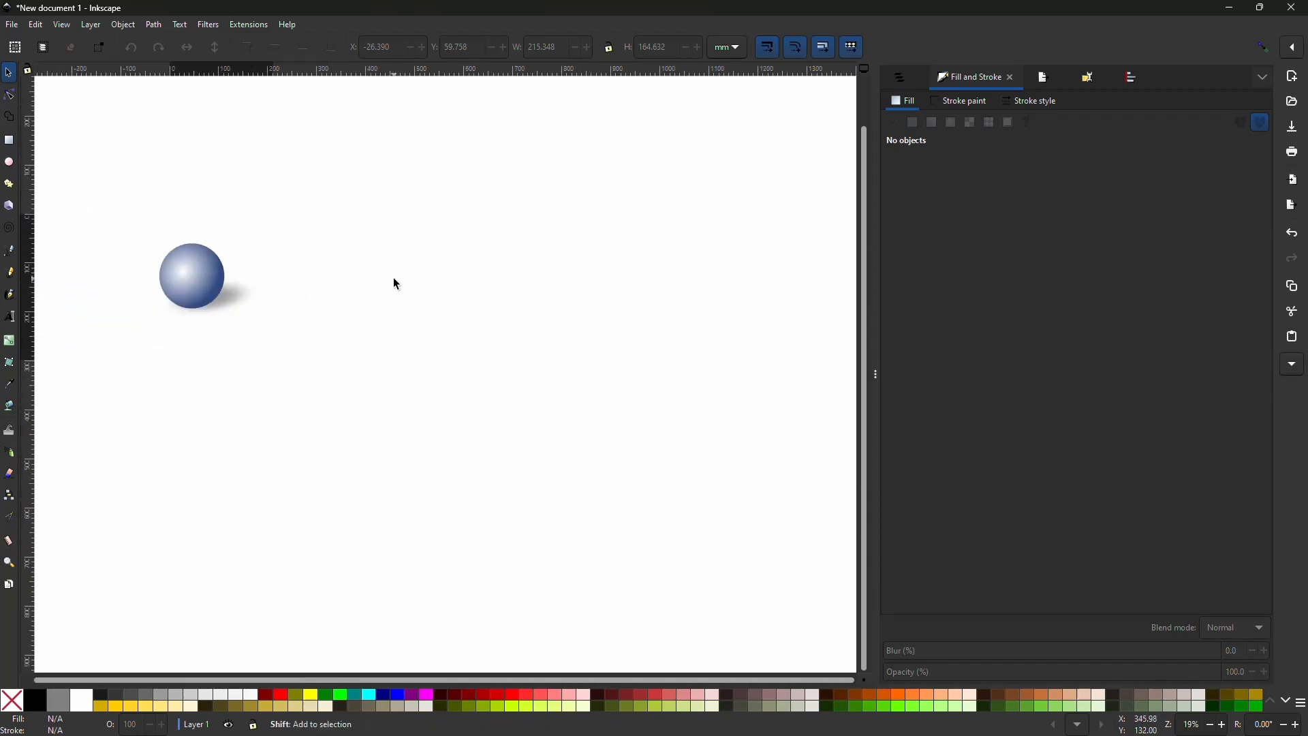
pyautogui.scroll(2, 393, 278)
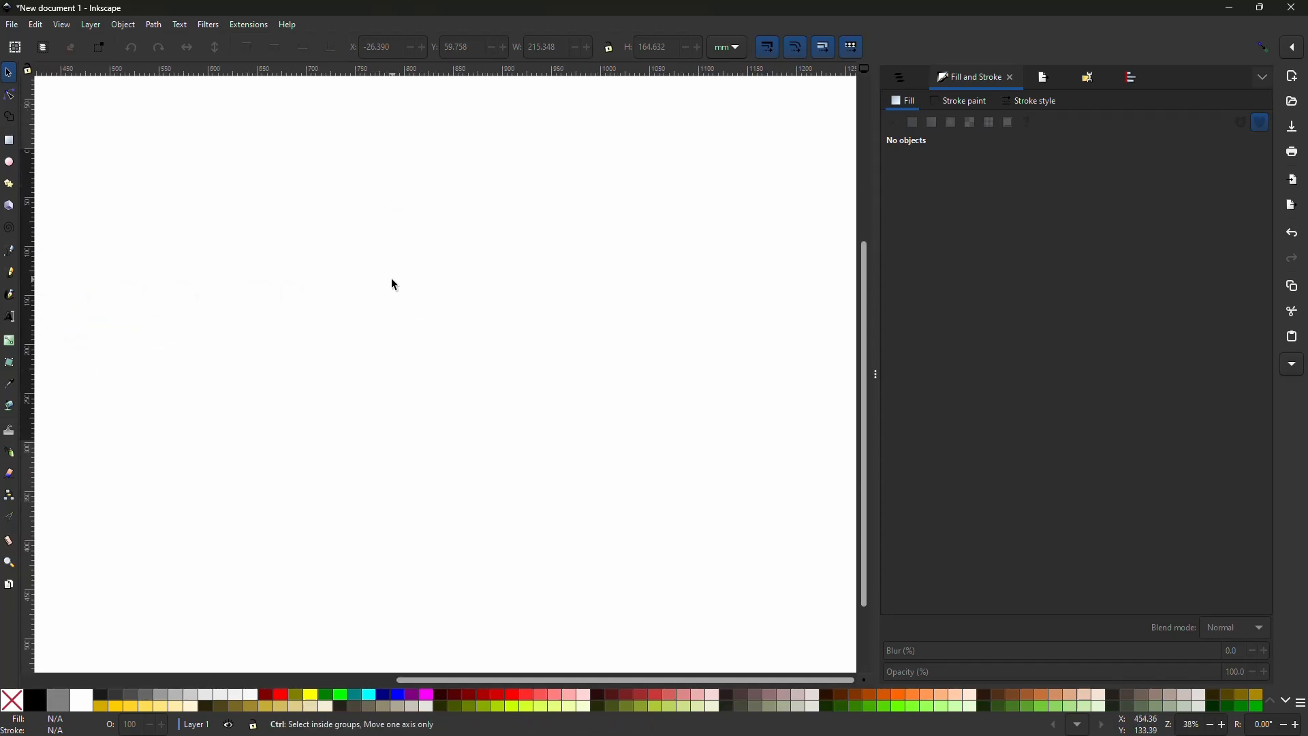
pyautogui.click(9, 164)
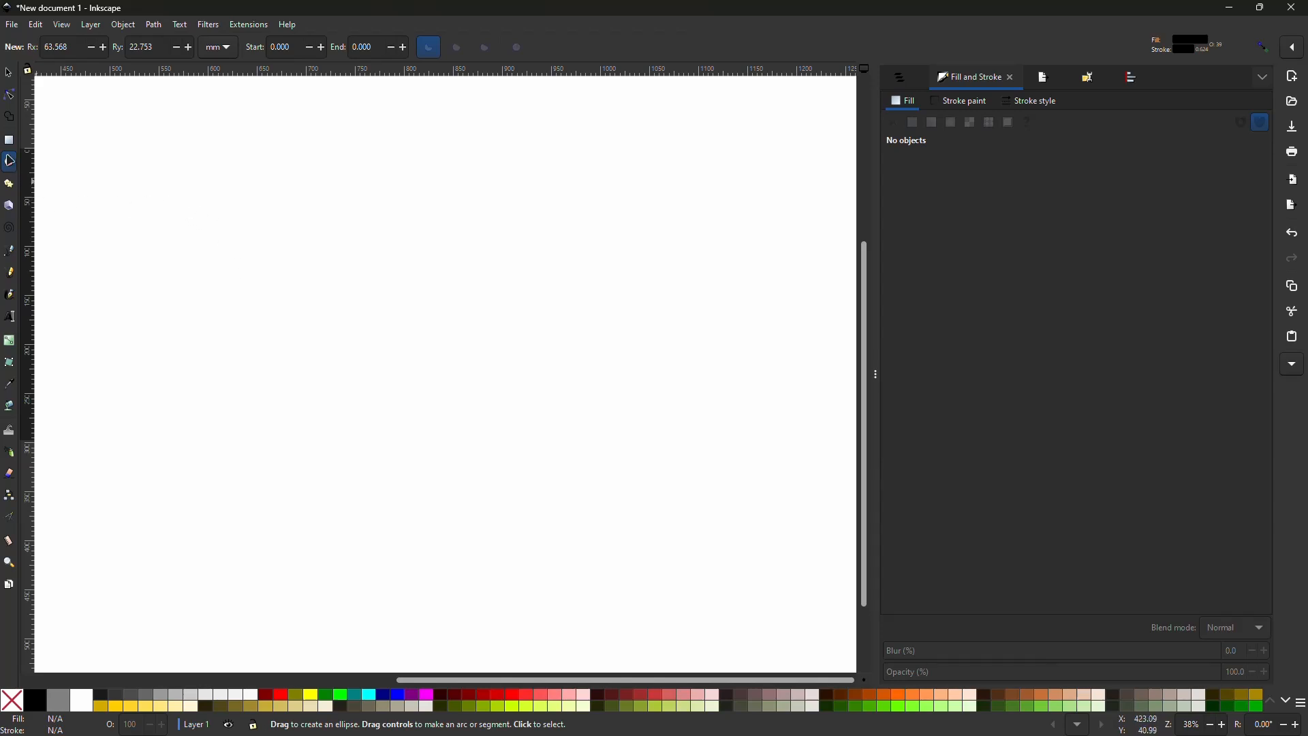
pyautogui.click(9, 73)
pyautogui.click(183, 26)
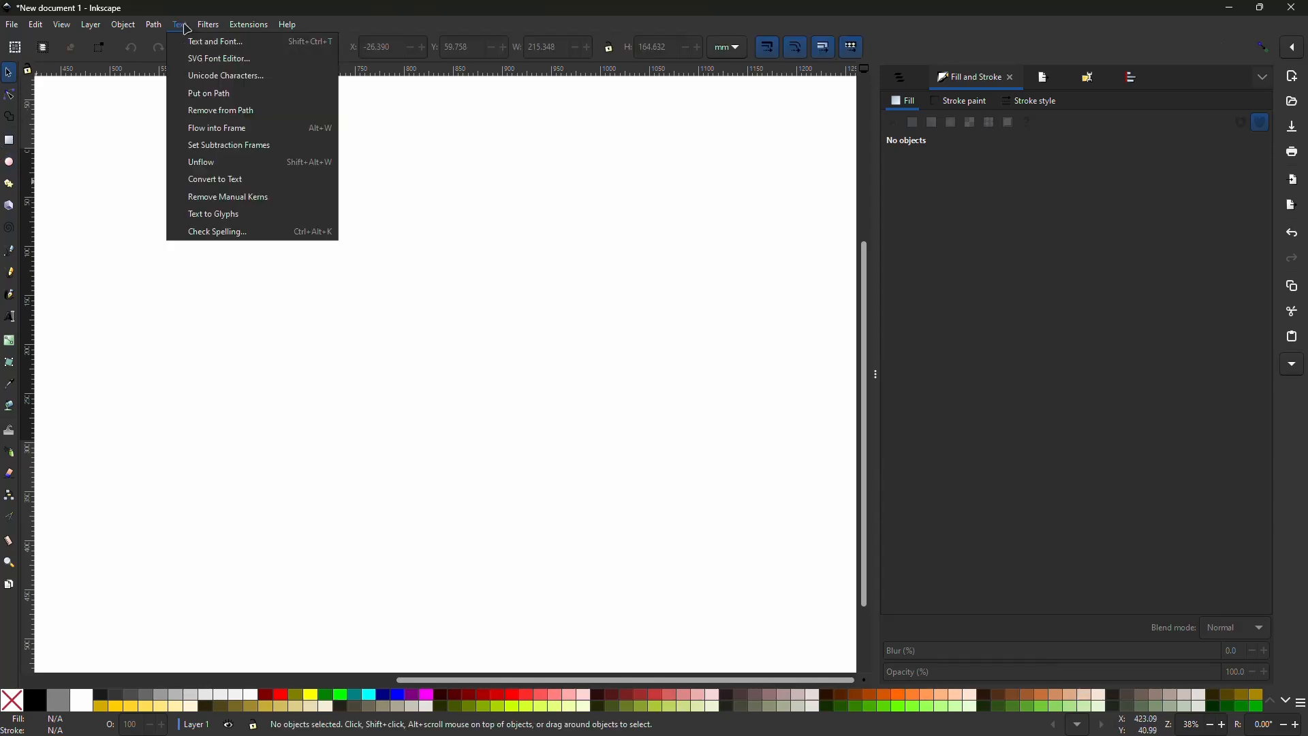
pyautogui.click(187, 28)
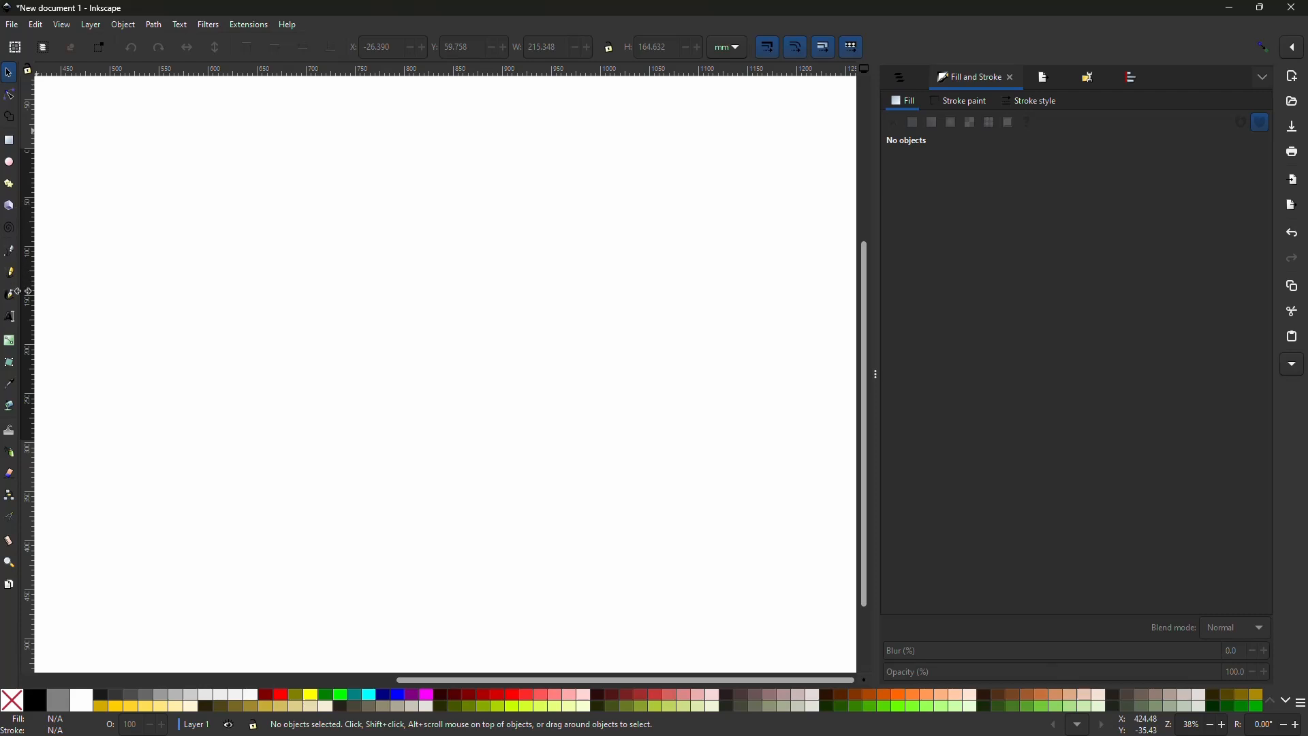
# Create a text object on the blank canvas away from the sphere, with the first line "Holding CTRL key and"
pyautogui.click(10, 317)
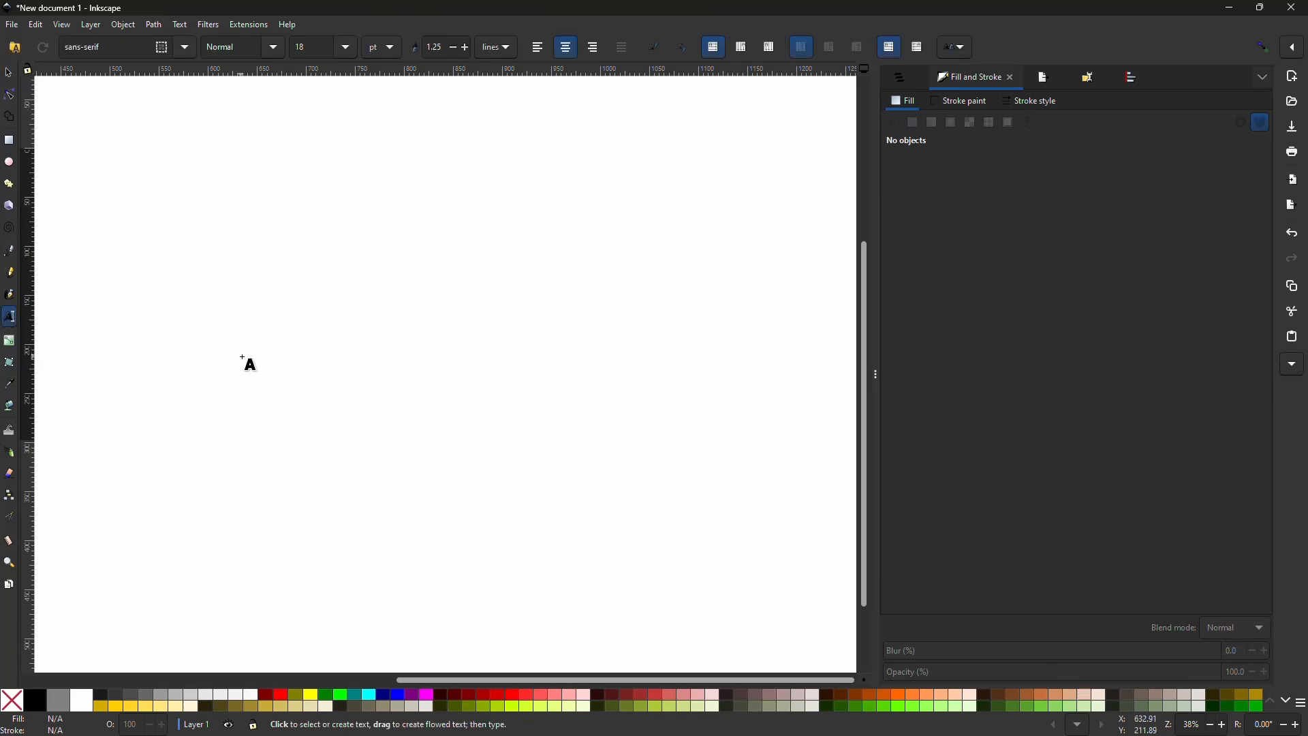
pyautogui.click(242, 355)
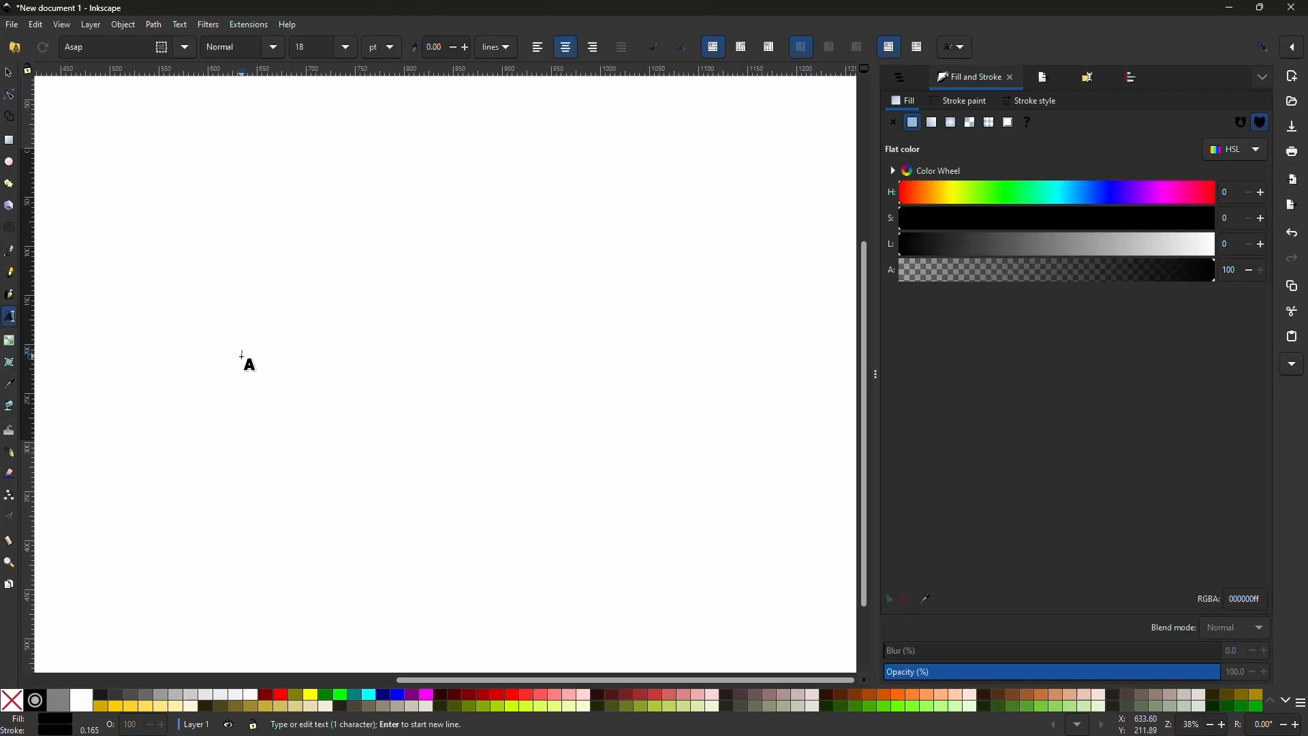
pyautogui.write('H')
pyautogui.scroll(6, 245, 359)
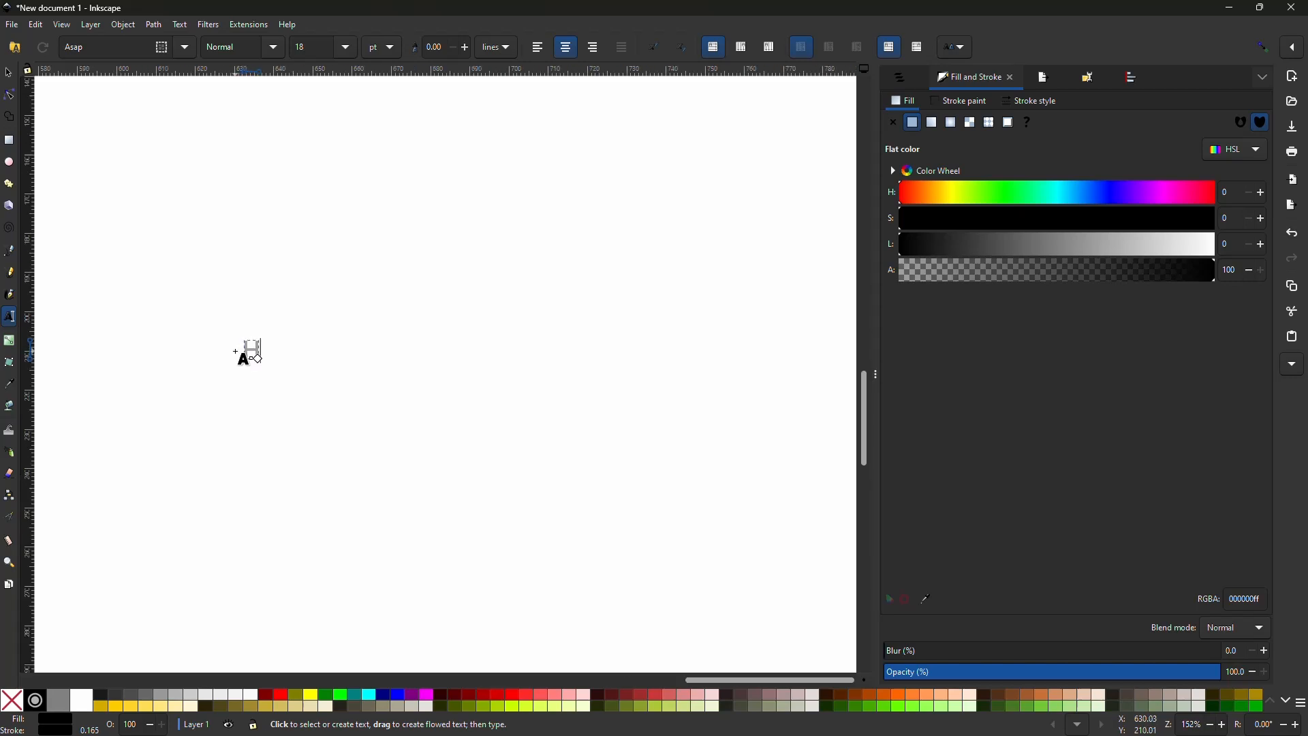
pyautogui.write('ol')
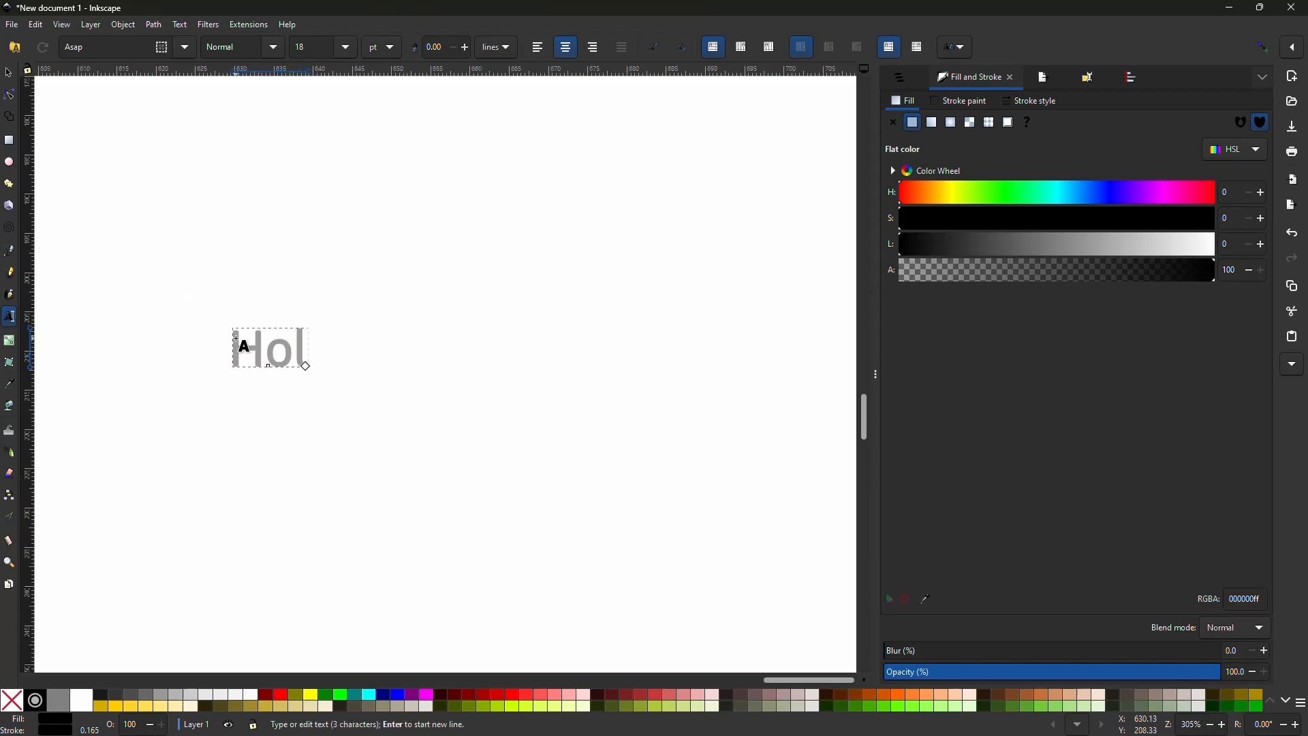
pyautogui.write('ding')
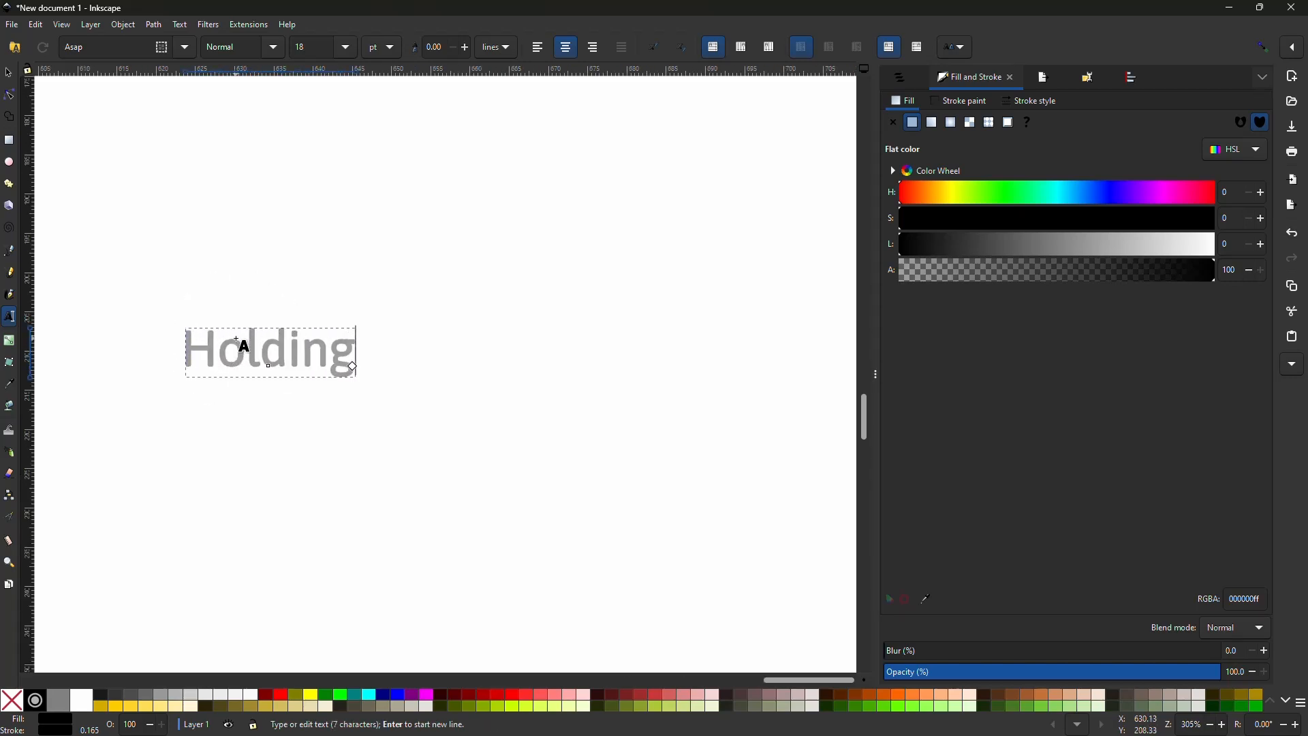
pyautogui.write(' CTR')
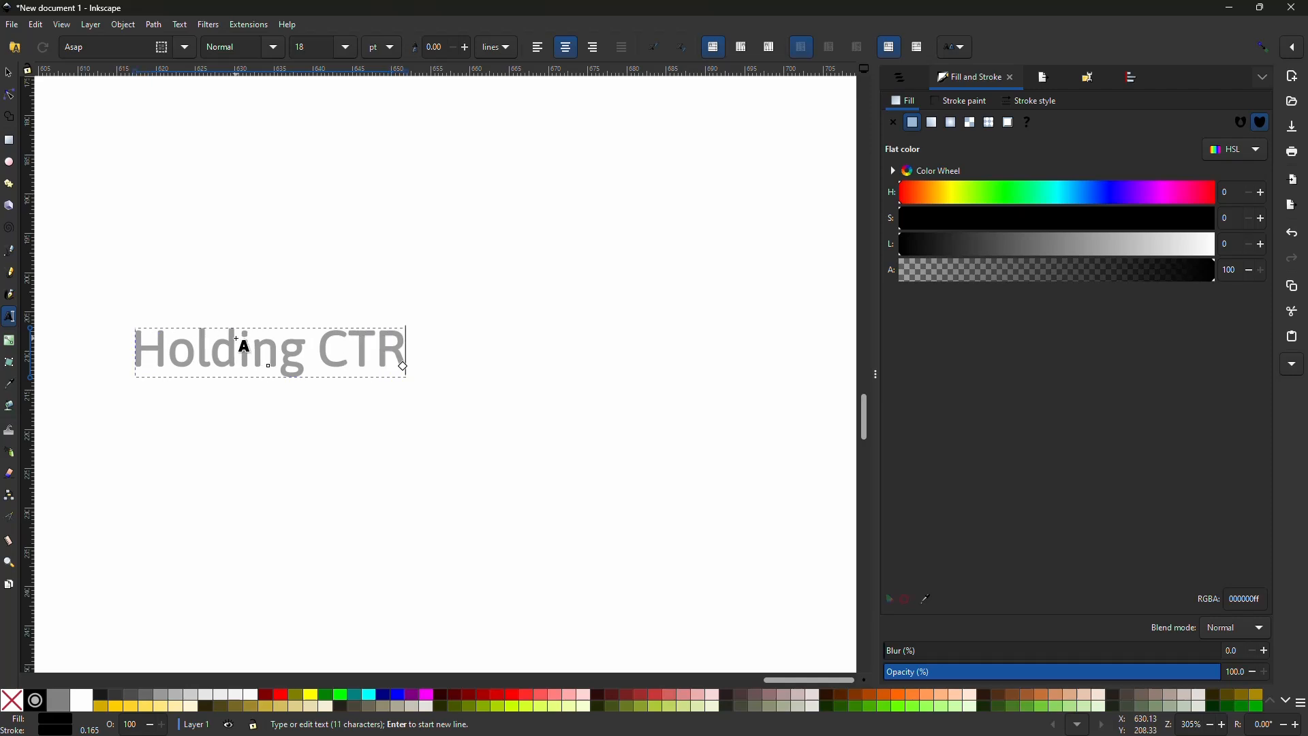
pyautogui.write('L i')
pyautogui.write('ey')
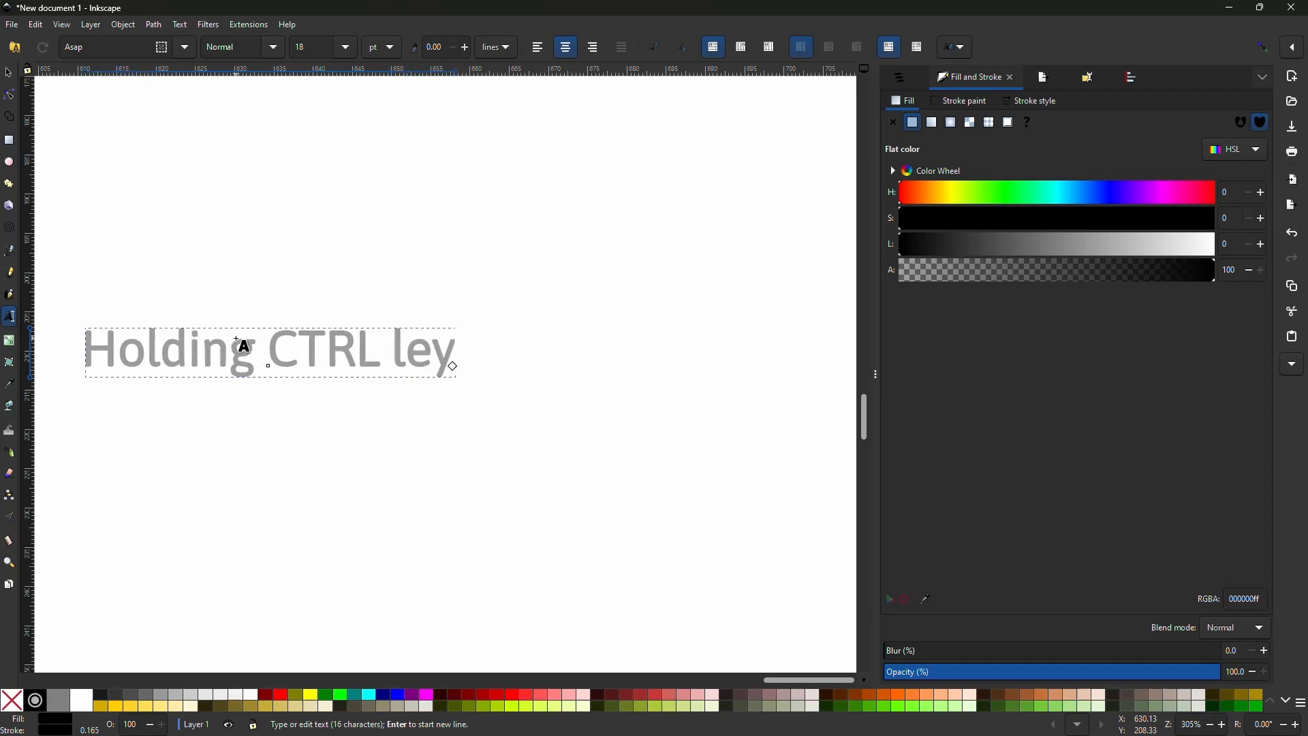
pyautogui.press('BackSpace')
pyautogui.press('BackSpace')
pyautogui.press('BackSpace')
pyautogui.write('ke')
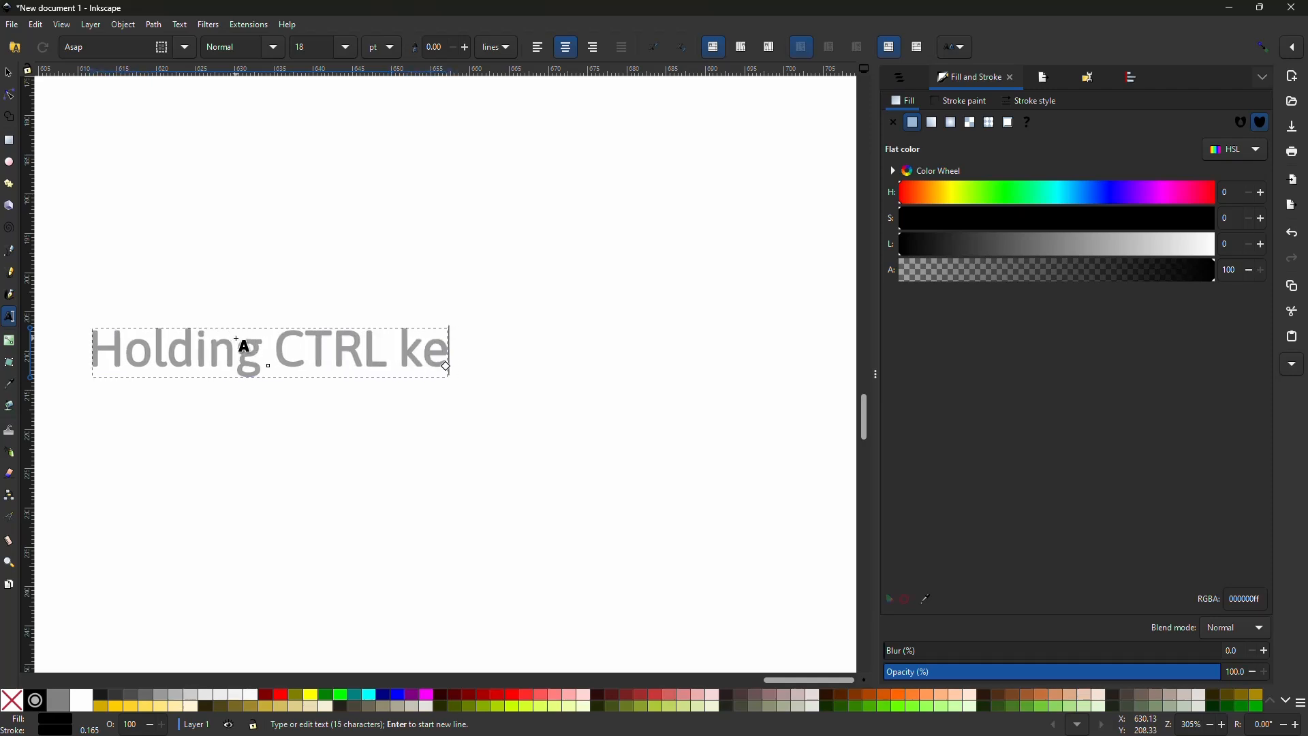
pyautogui.write('y and')
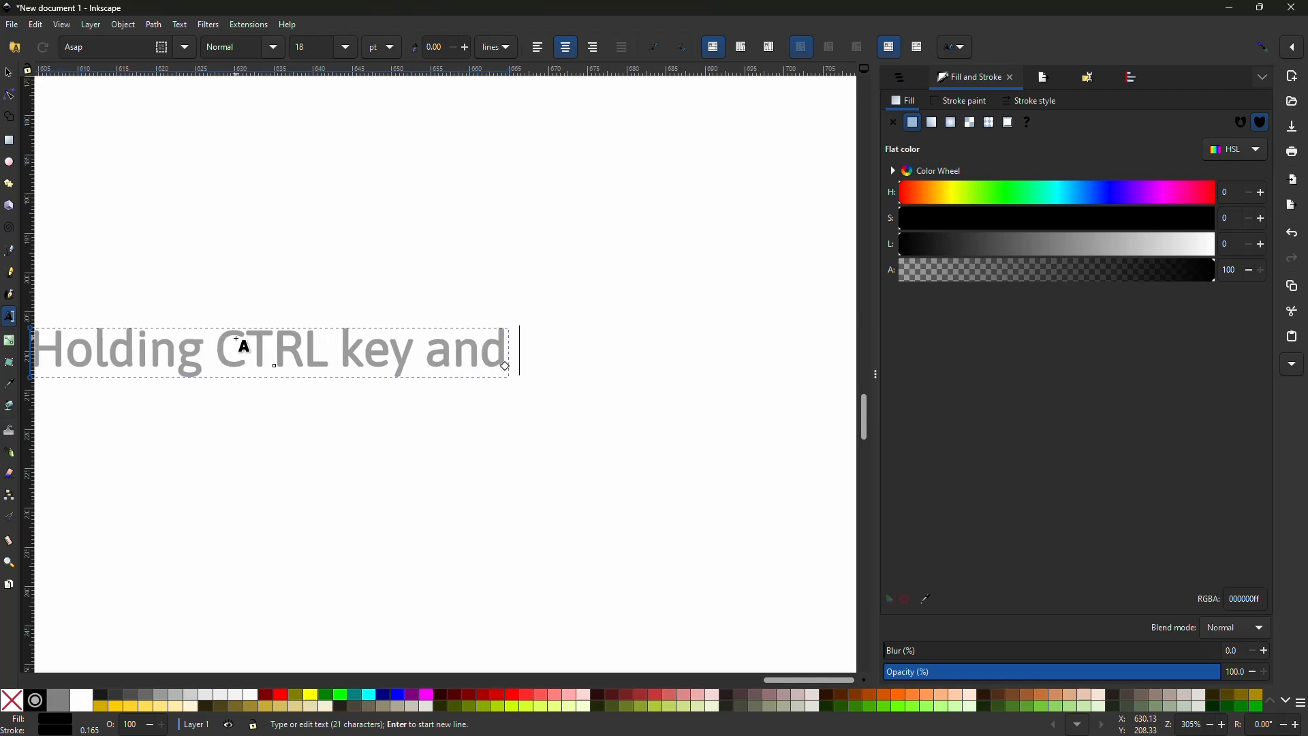
# Continue the text with a second line "drawing a circle at a 45 degree" and begin the third line with "angle"
pyautogui.press('Return')
pyautogui.write('dra')
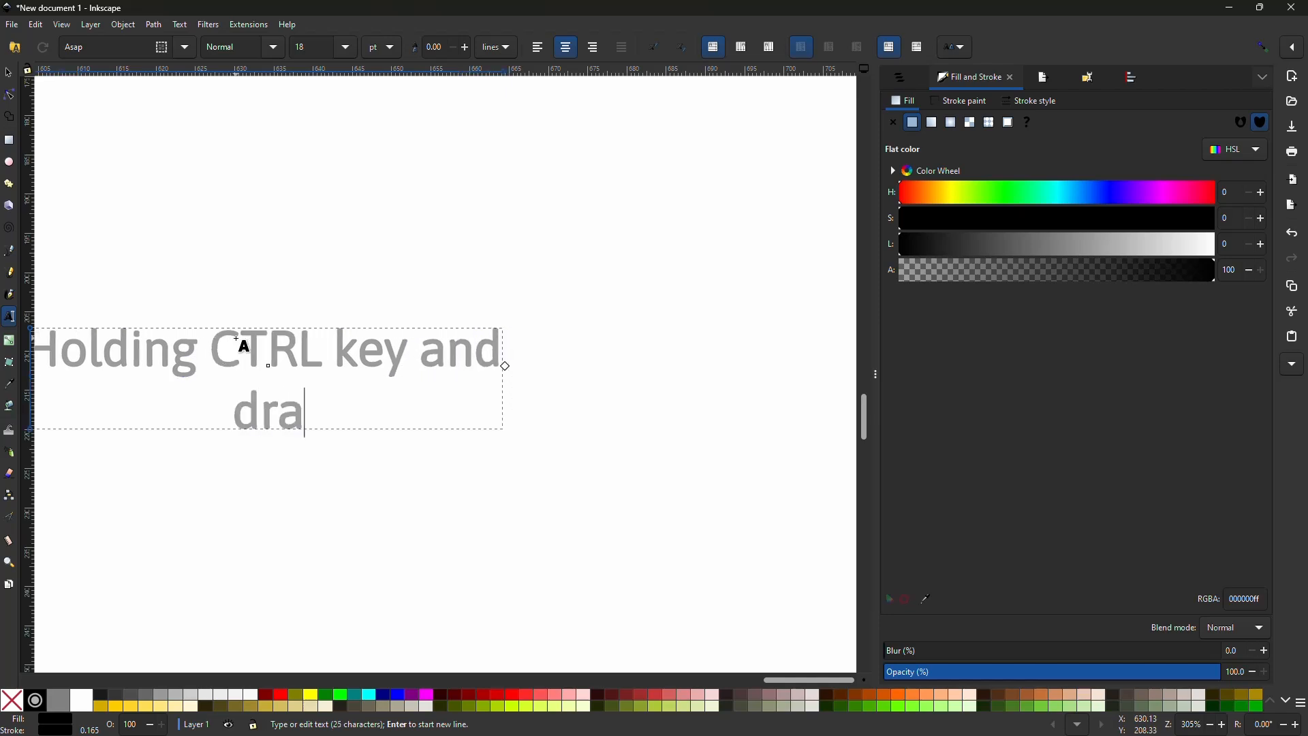
pyautogui.write('wing a ci')
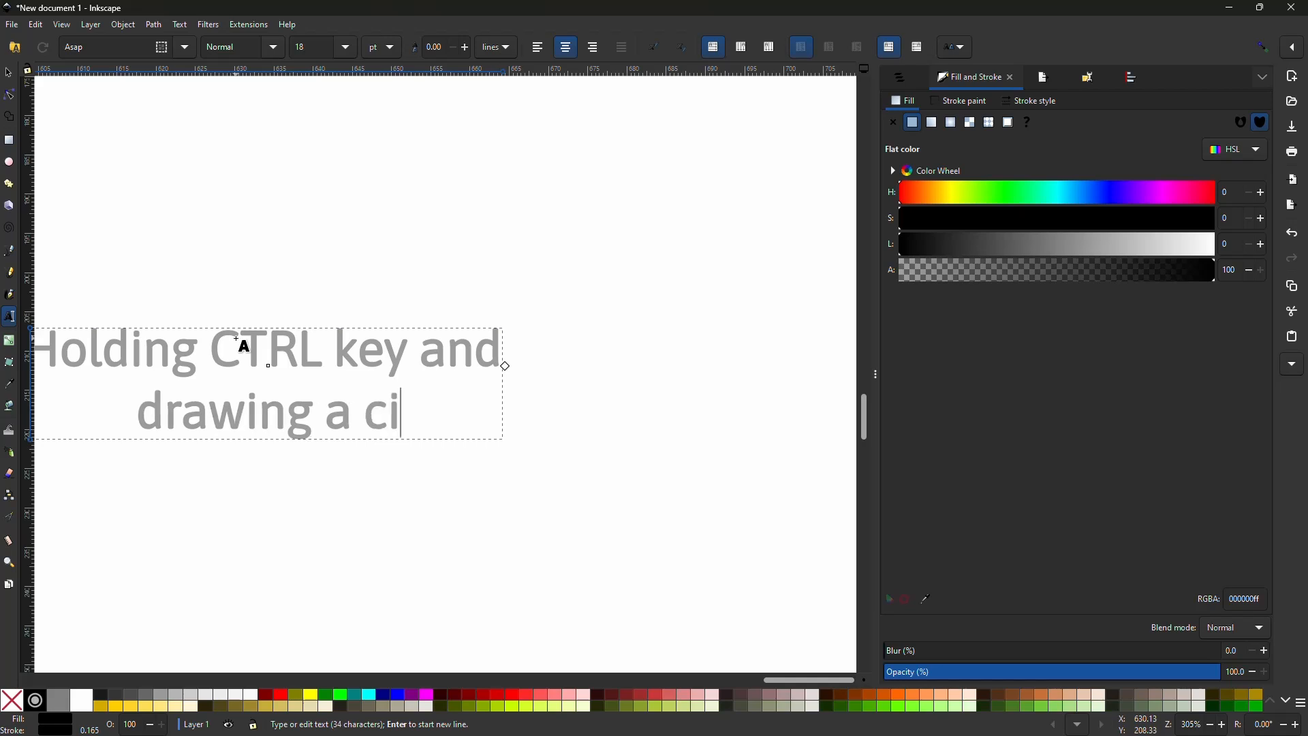
pyautogui.write('rcle at')
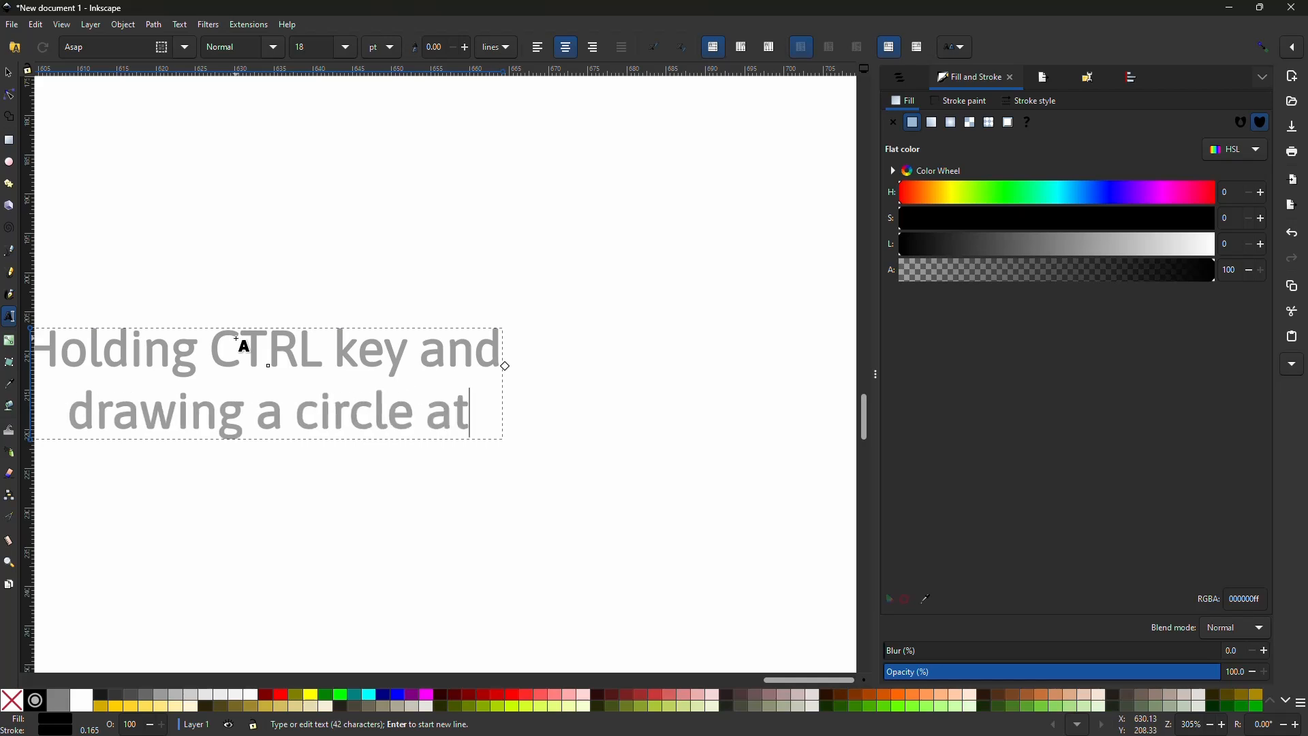
pyautogui.write(' a2')
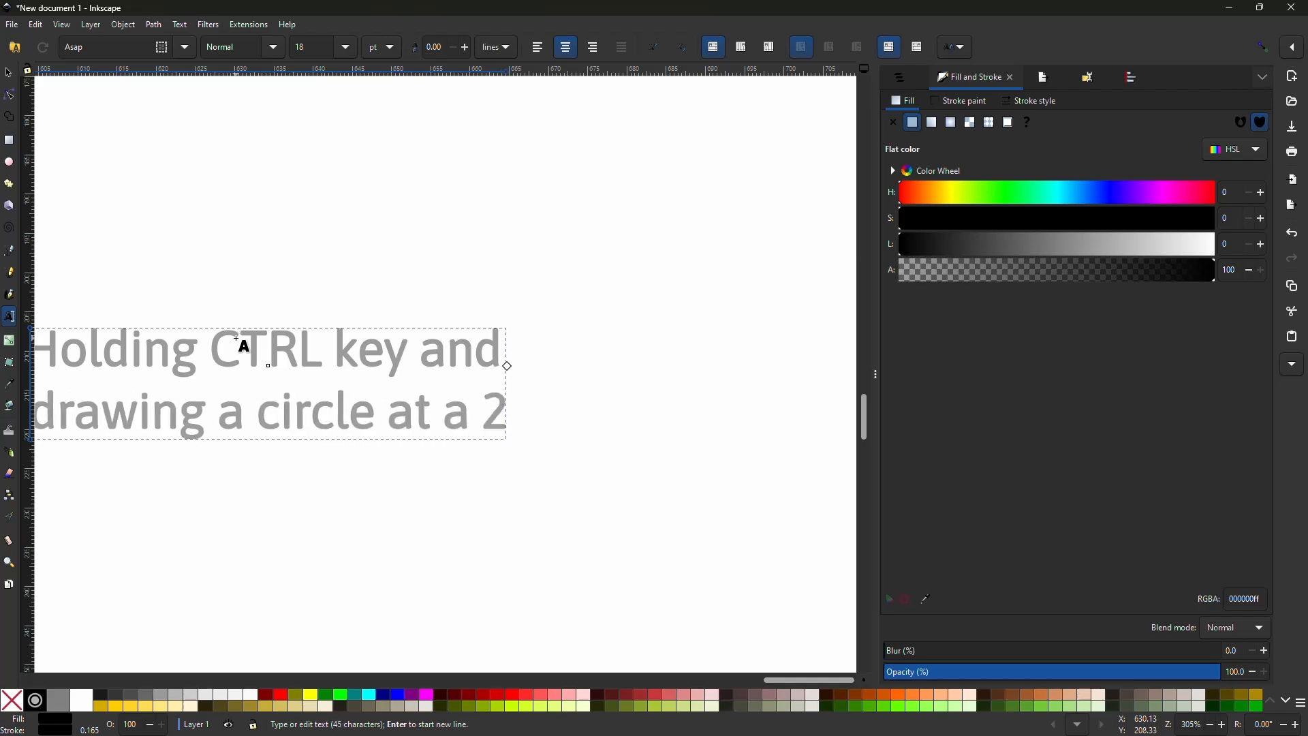
pyautogui.press('BackSpace')
pyautogui.write('45')
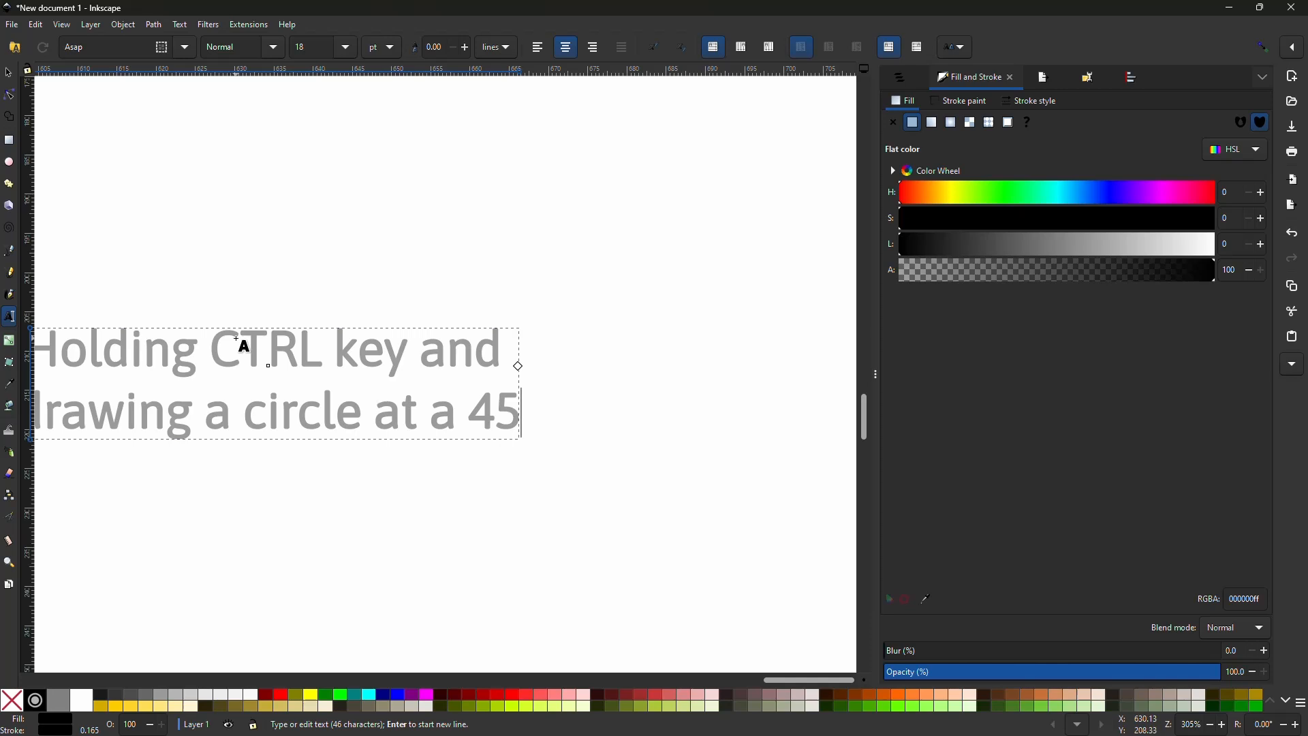
pyautogui.write(' degree ')
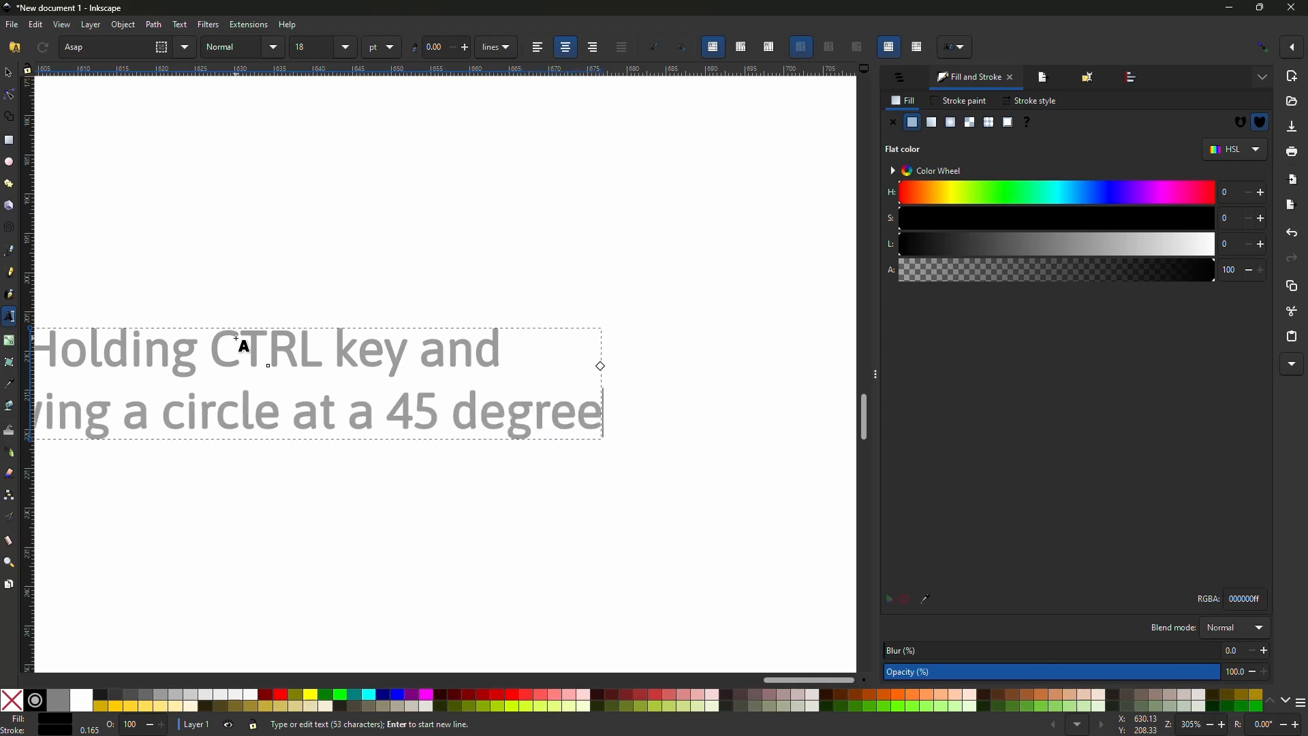
pyautogui.write('angle')
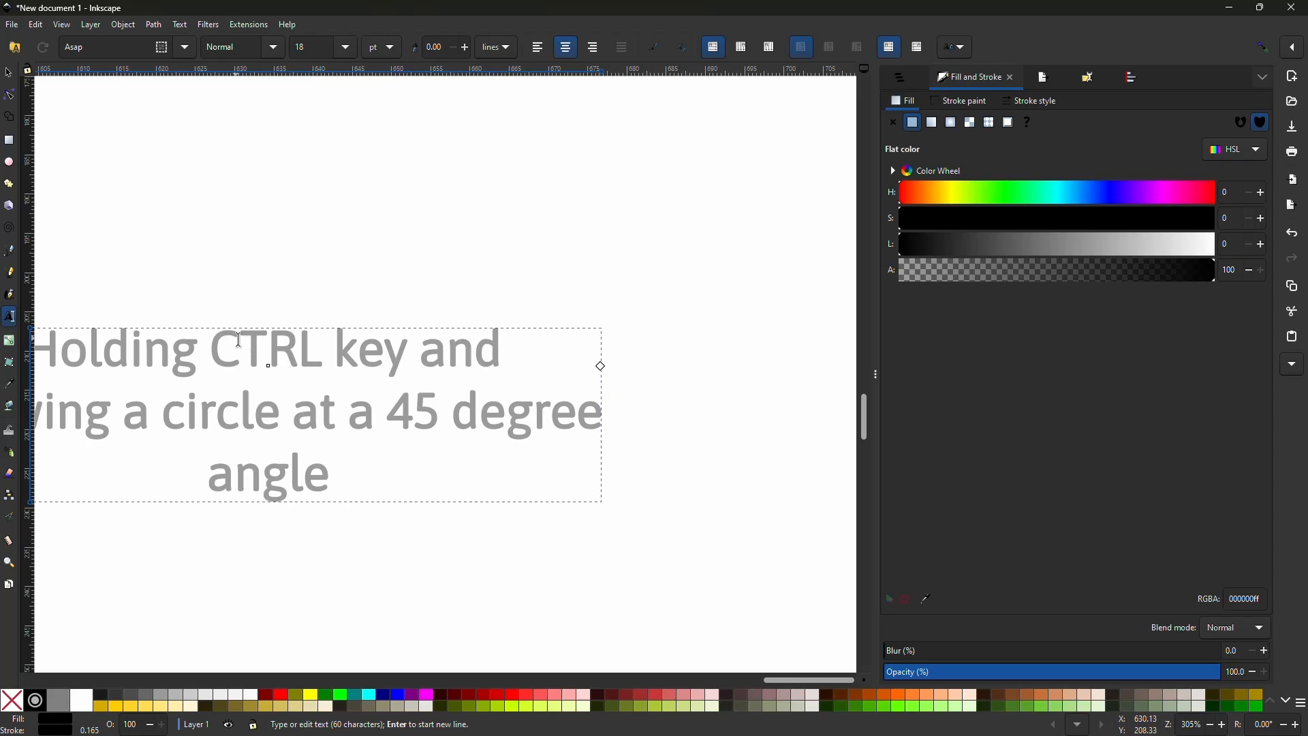
# Complete the third text line with "makes the circle perfect!", finish editing and deselect the text
pyautogui.hscroll(-6, 204, 409)
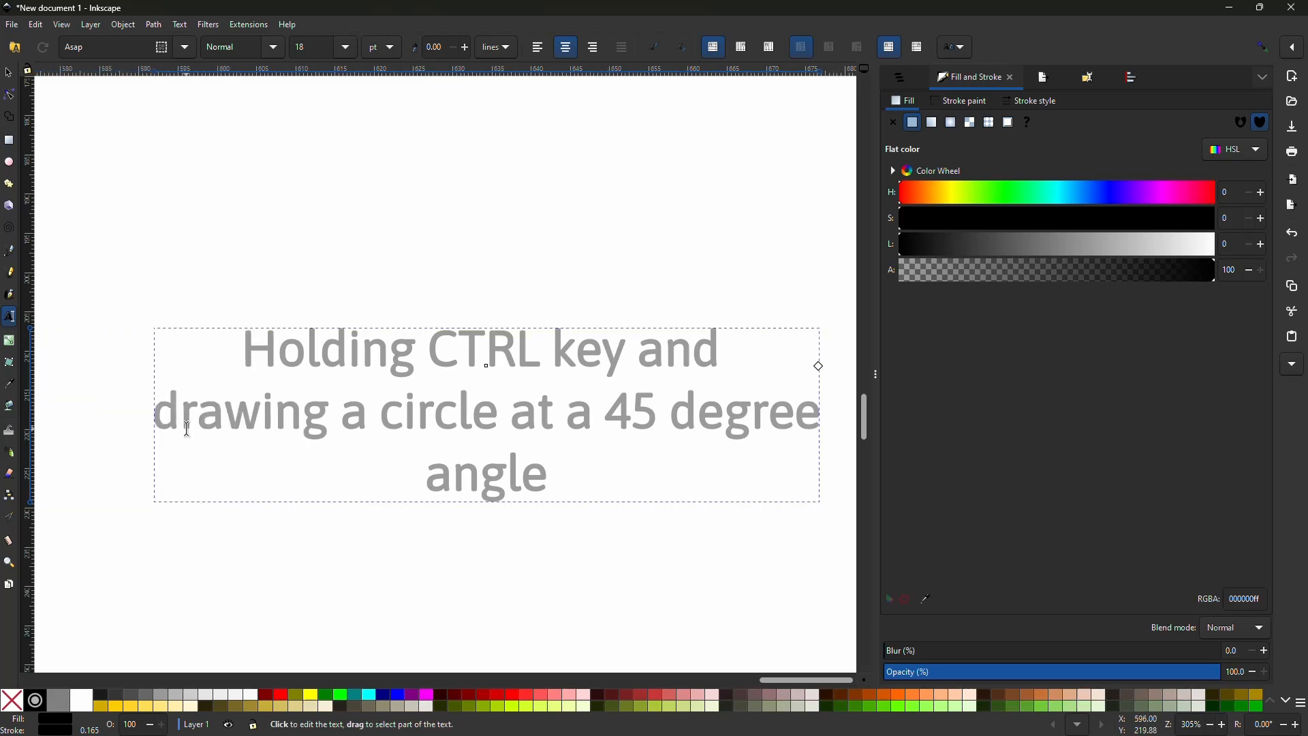
pyautogui.write('makes the')
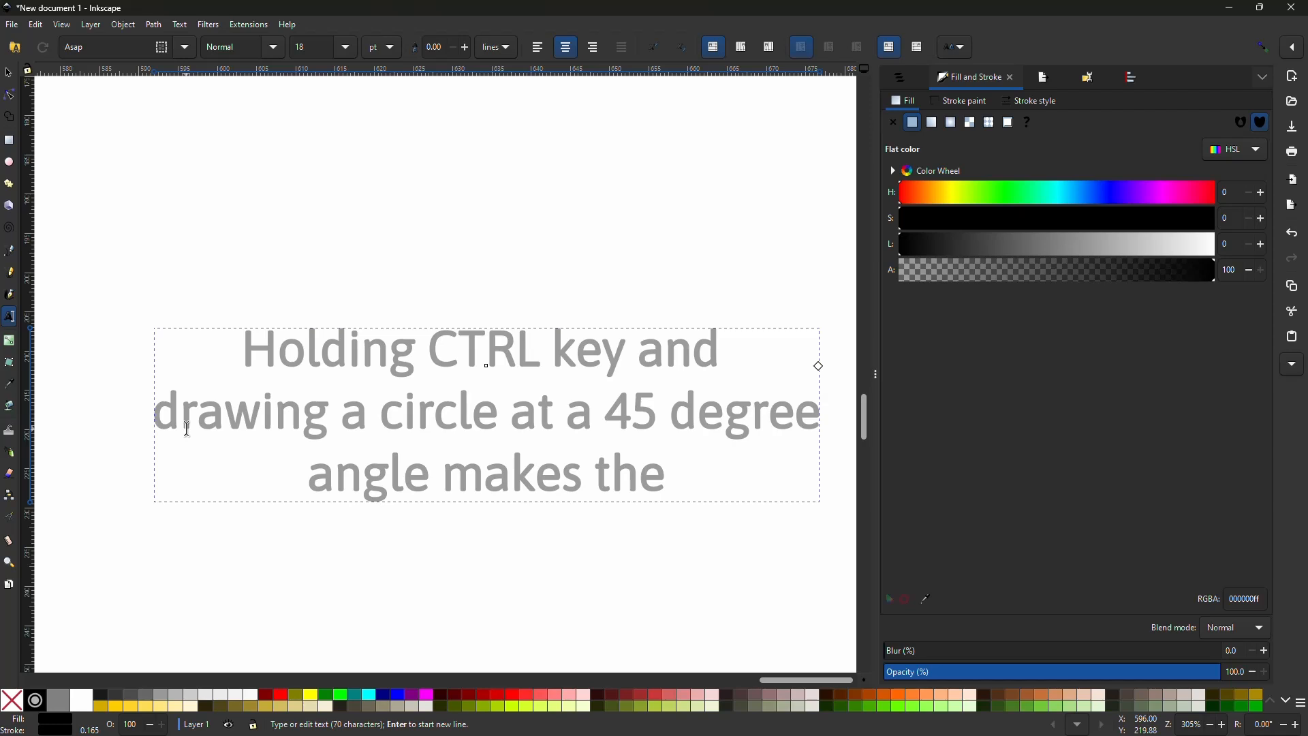
pyautogui.write(' circl')
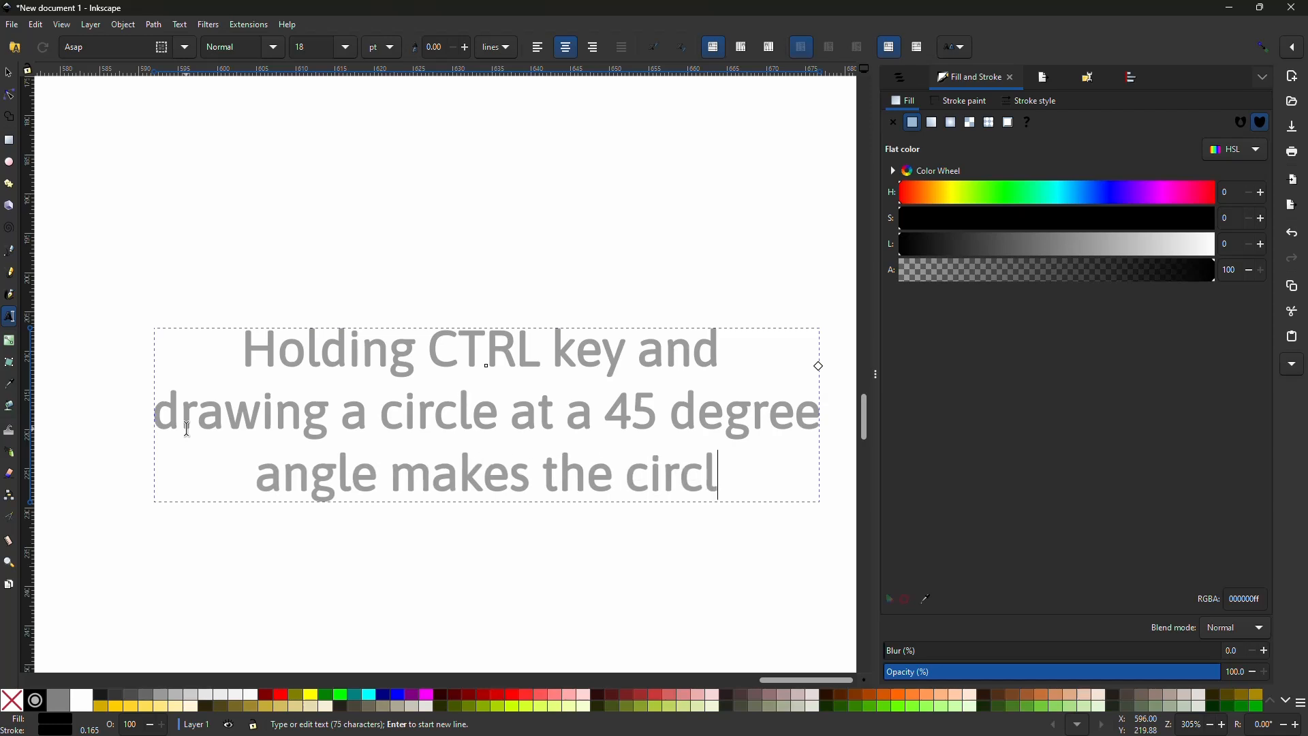
pyautogui.write('e per')
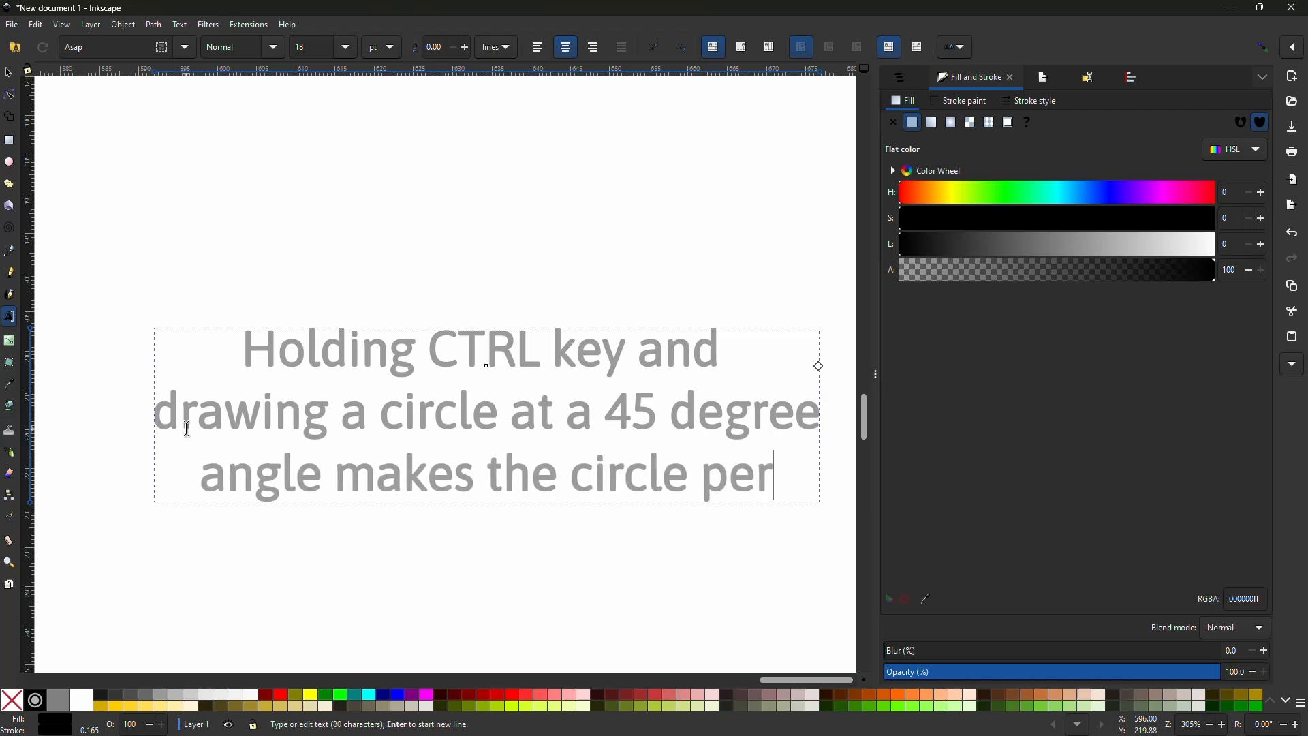
pyautogui.write('fect!')
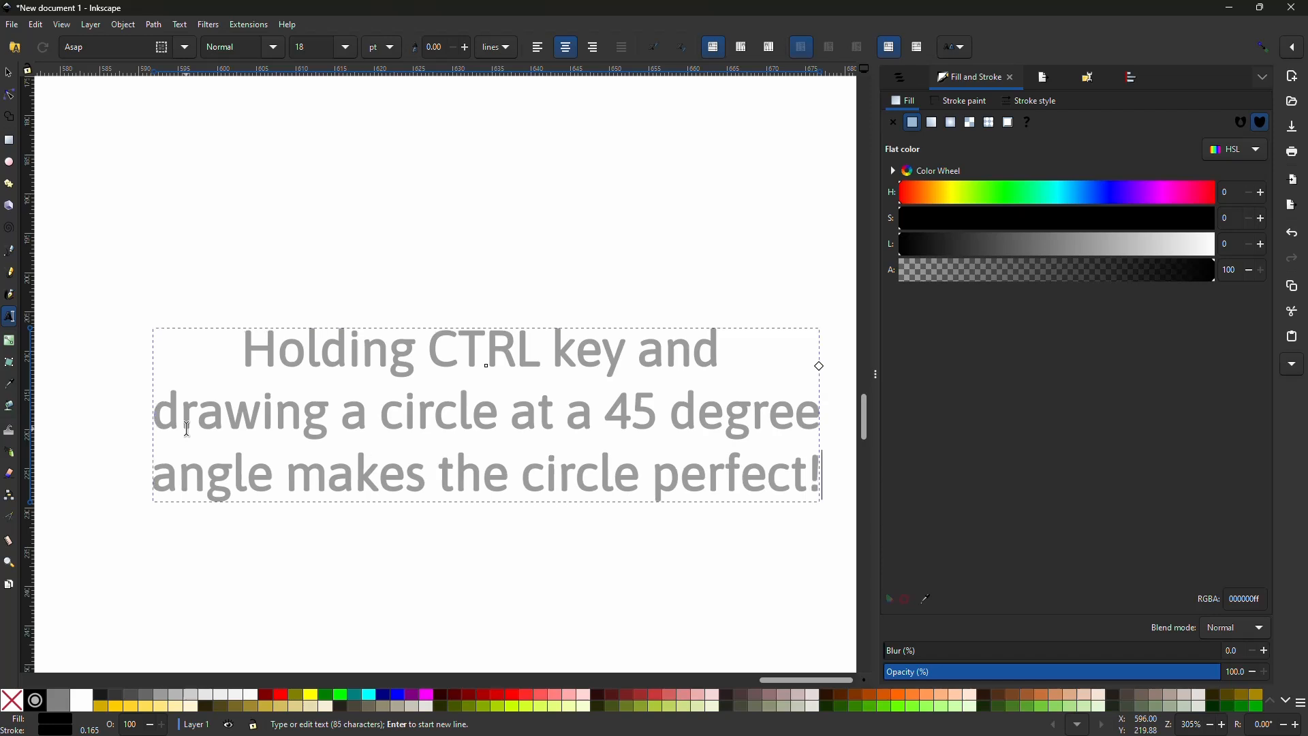
pyautogui.press('Escape')
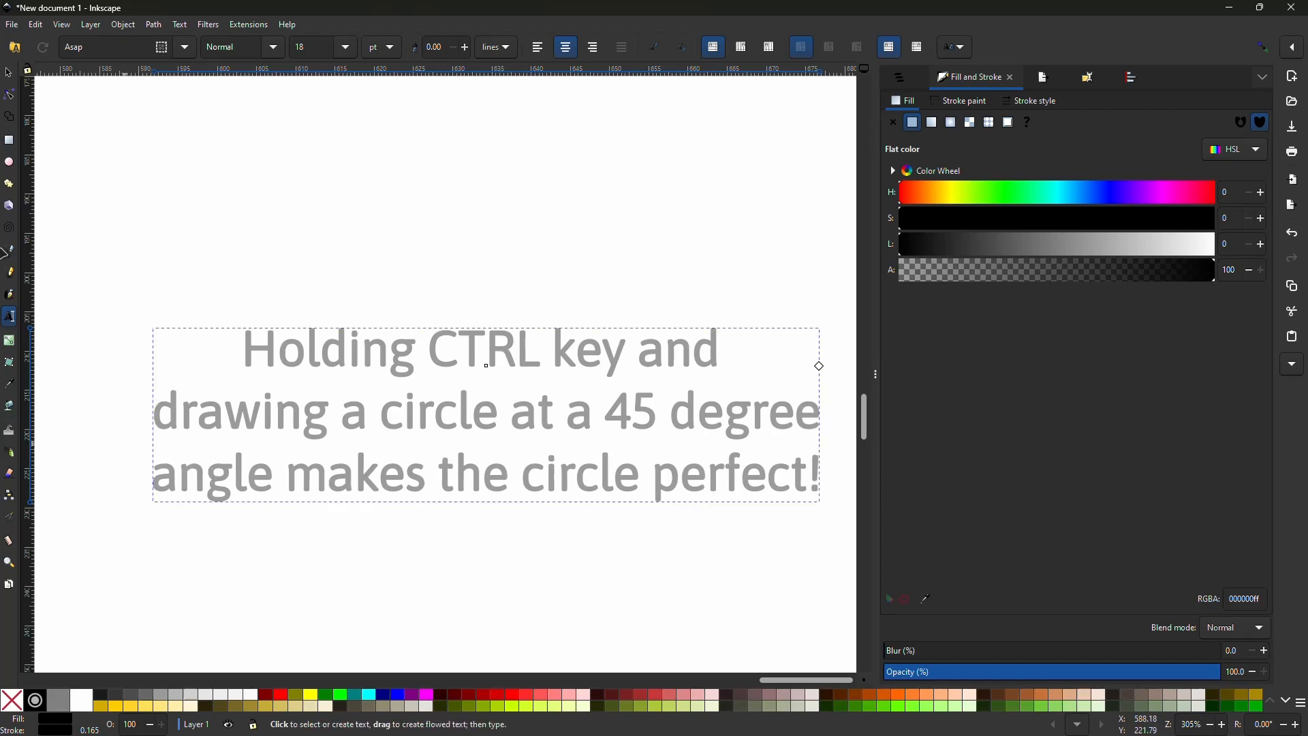
pyautogui.click(7, 73)
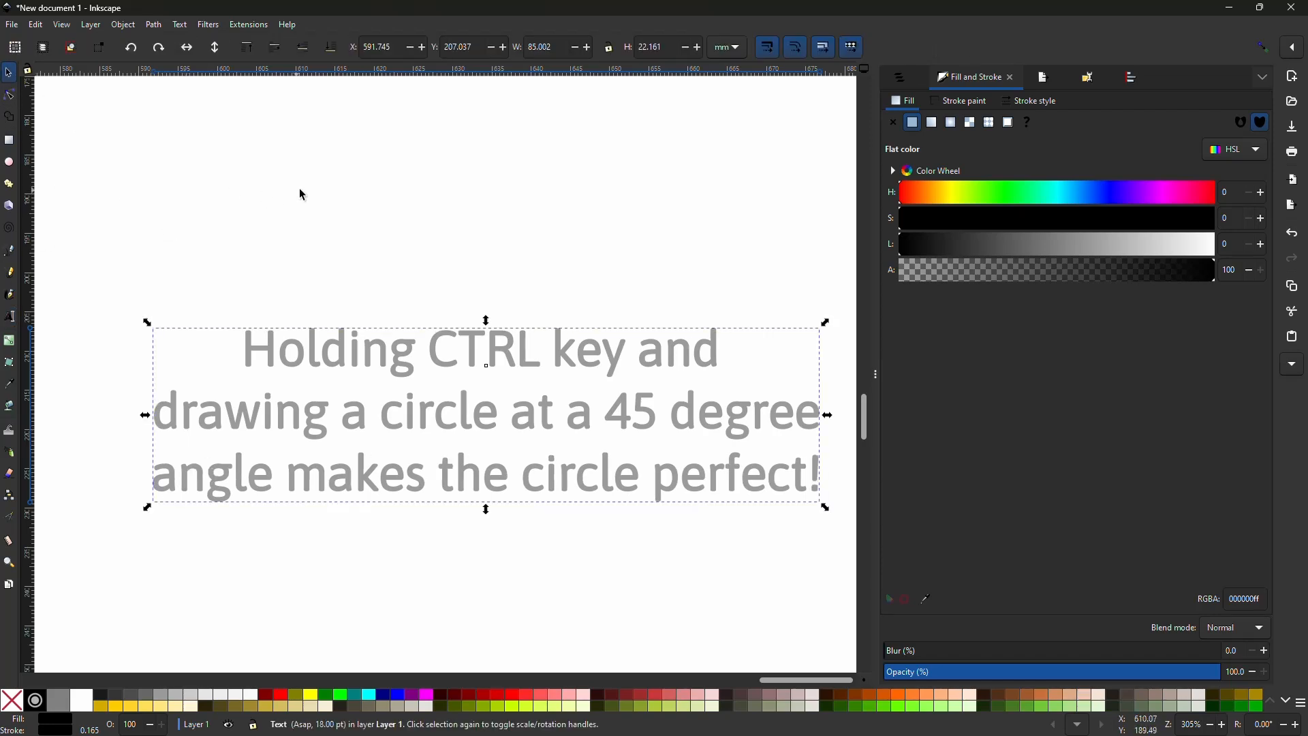
pyautogui.click(300, 191)
# Draw a perfect circle with a radius of about 34.4 mm above the text, set its opacity to 100% and deselect it
pyautogui.scroll(-2, 444, 362)
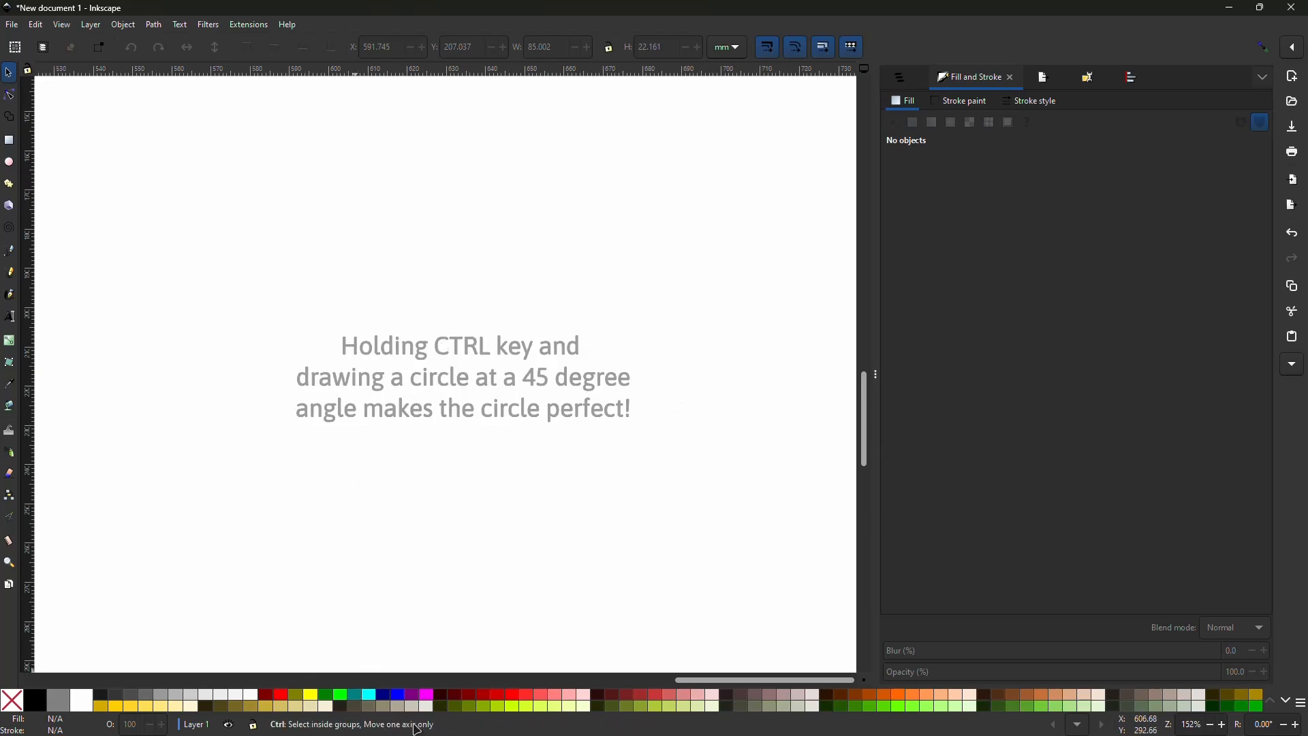
pyautogui.scroll(4, 222, 348)
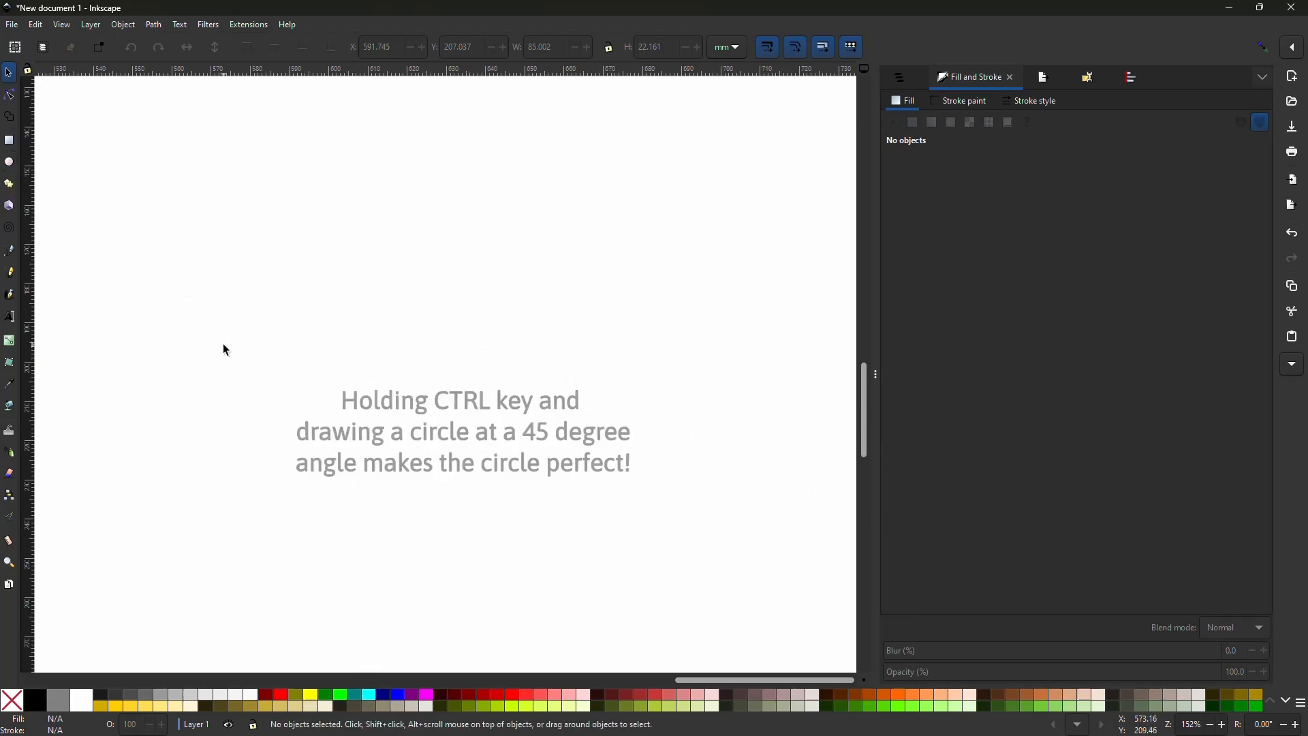
pyautogui.scroll(2, 227, 350)
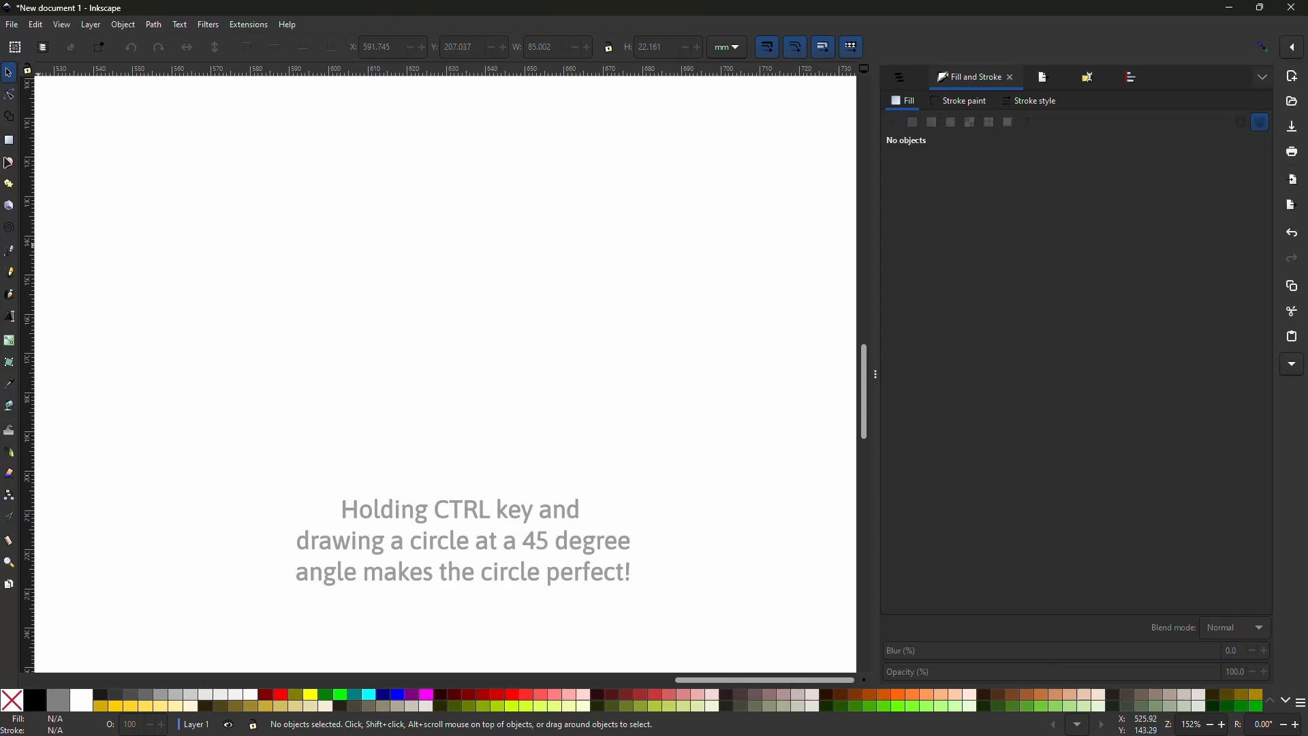
pyautogui.click(9, 163)
pyautogui.press('ctrl')
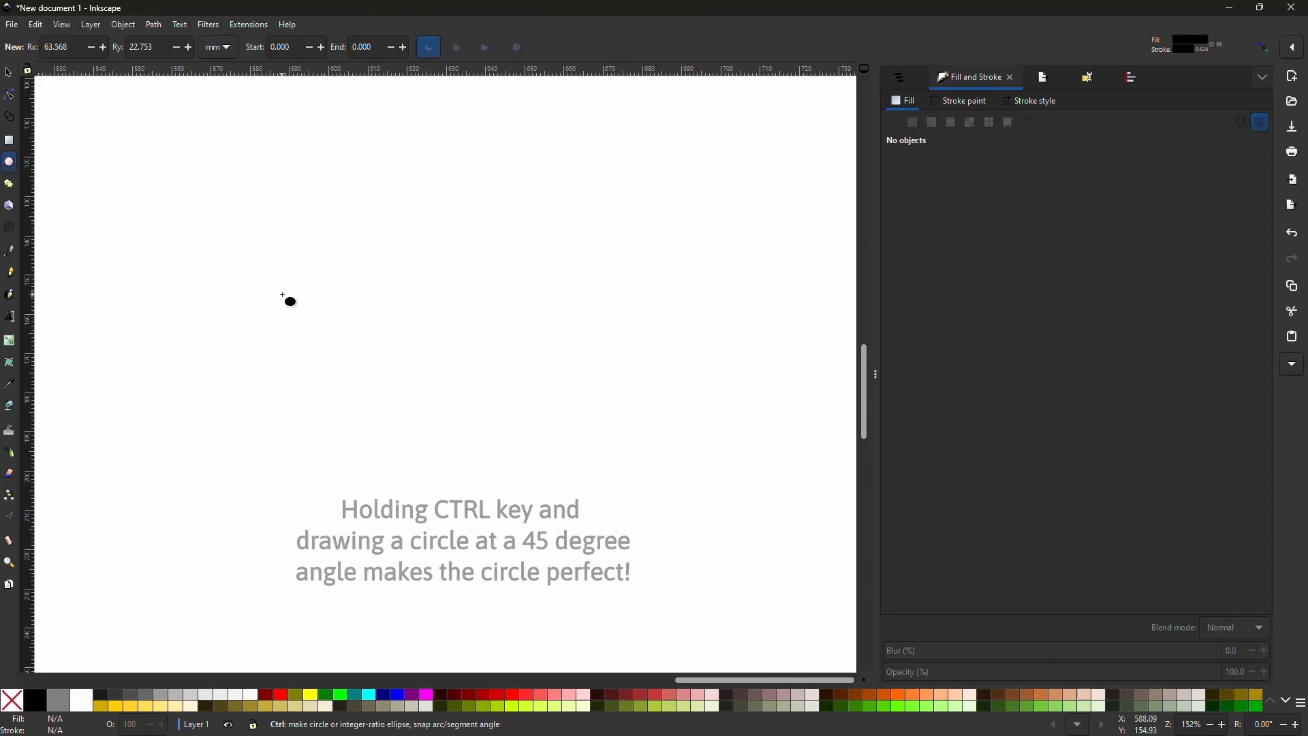
pyautogui.moveTo(225, 202)
pyautogui.mouseDown()
pyautogui.moveTo(335, 364)
pyautogui.moveTo(356, 271)
pyautogui.moveTo(358, 301)
pyautogui.moveTo(435, 355)
pyautogui.moveTo(423, 376)
pyautogui.moveTo(507, 467)
pyautogui.mouseUp()
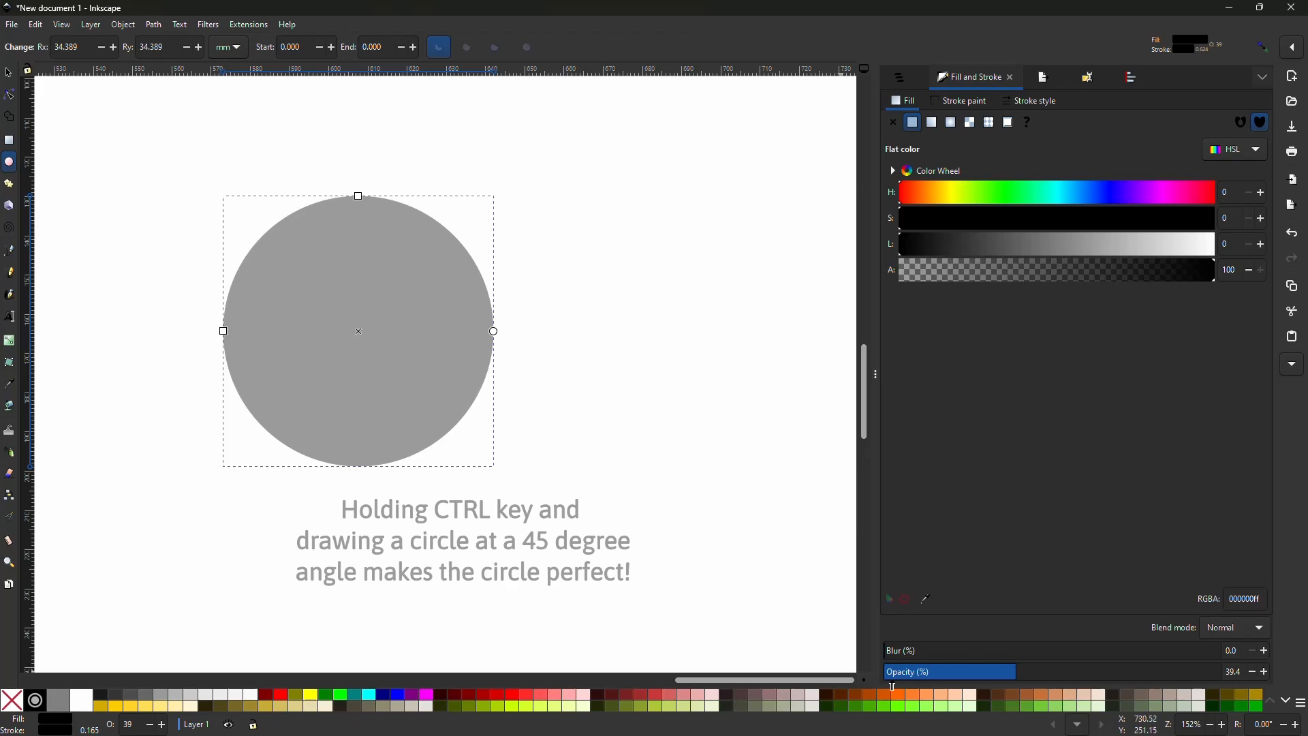
pyautogui.moveTo(1028, 674); pyautogui.dragTo(1255, 666)
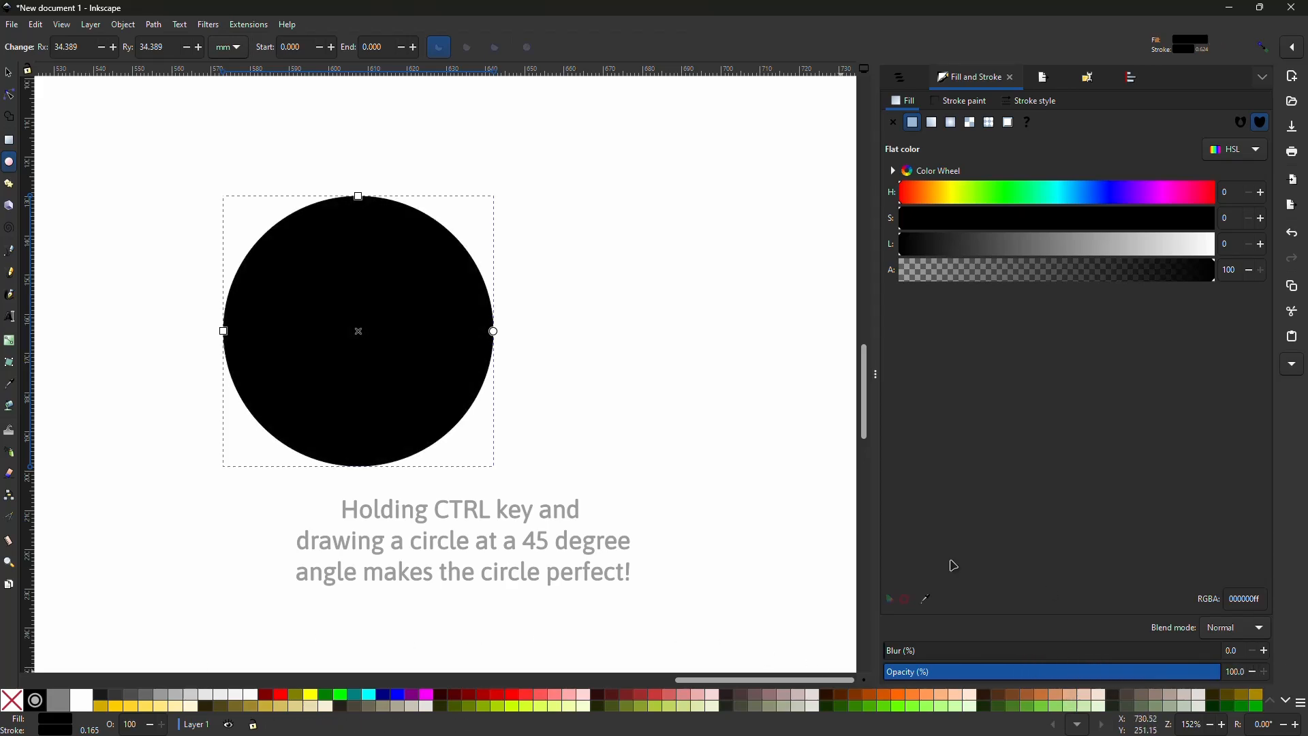
pyautogui.click(585, 295)
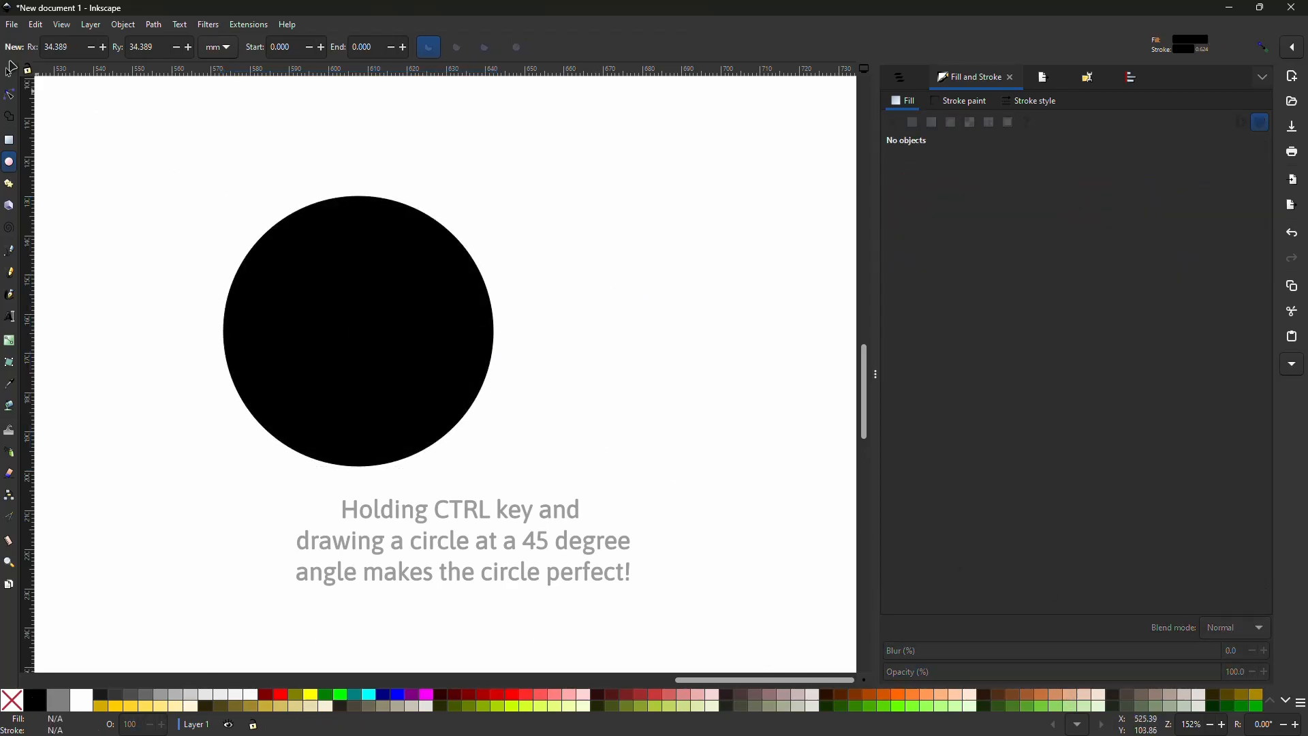
# Move the black circle to about X 598.4, Y 122.7 mm, centred above the text, and deselect it
pyautogui.click(12, 72)
pyautogui.moveTo(403, 291); pyautogui.dragTo(492, 261)
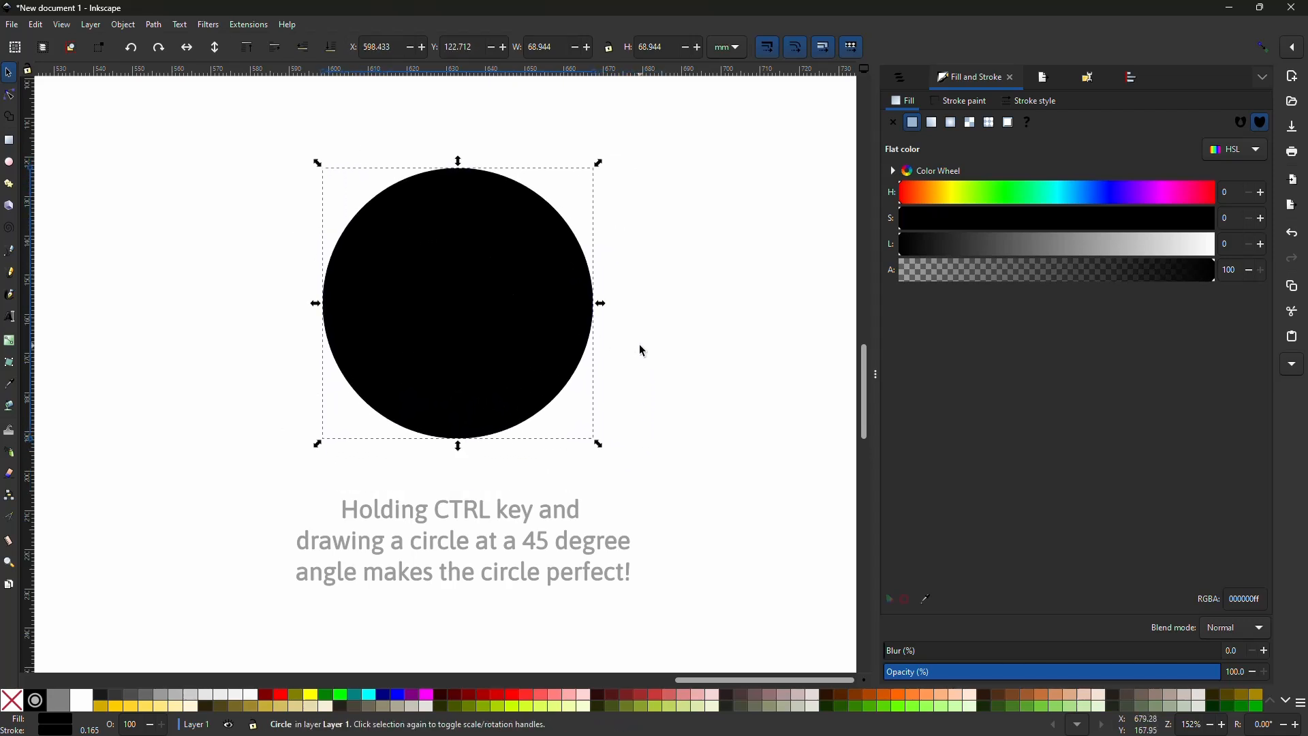
pyautogui.click(676, 431)
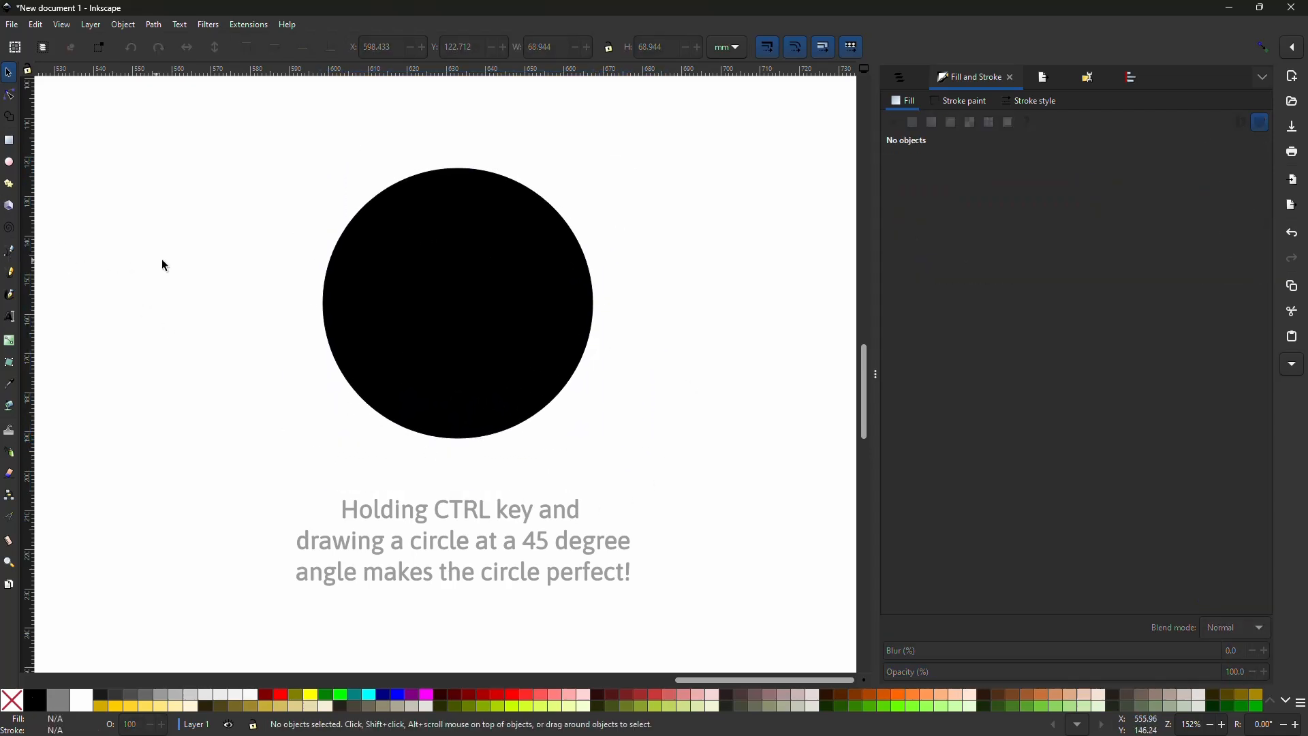
# Duplicate the black circle, place the copy on blank canvas beside it at about X 726.1, Y 122.7 mm, and deselect it
pyautogui.hscroll(2, 211, 341)
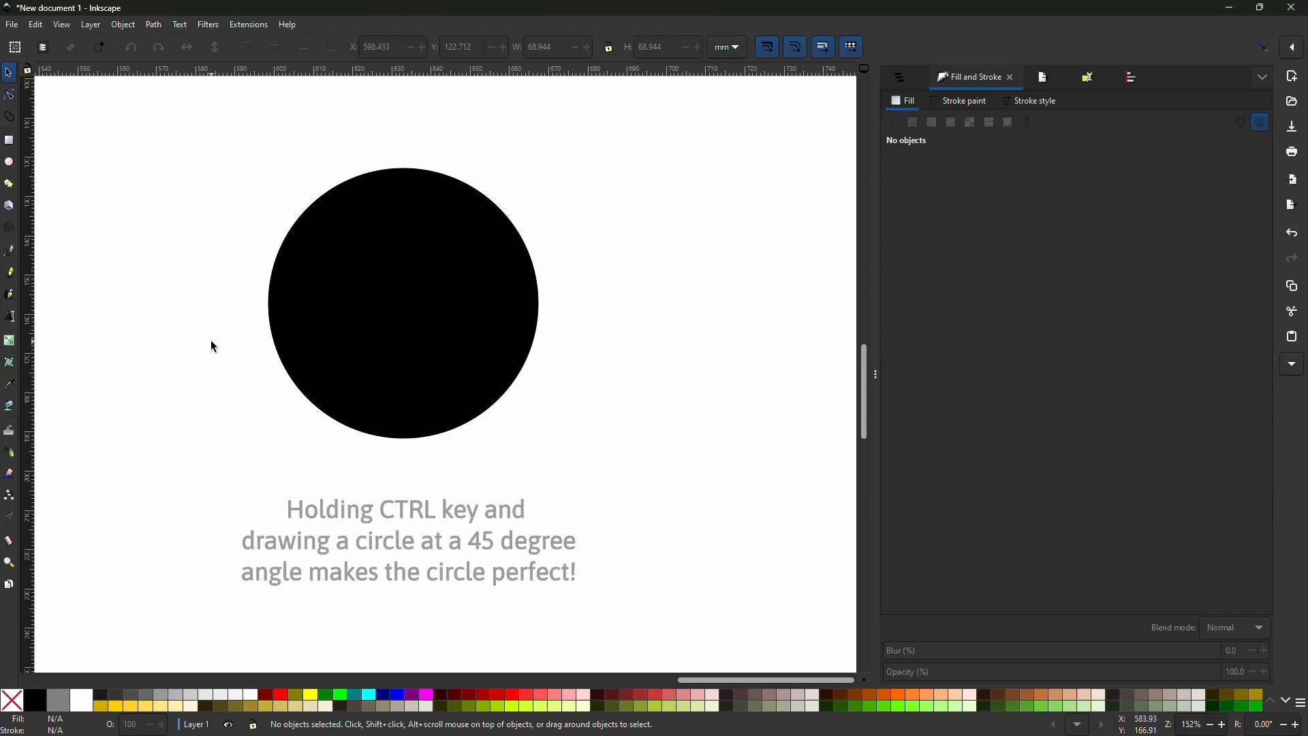
pyautogui.hscroll(9, 83, 268)
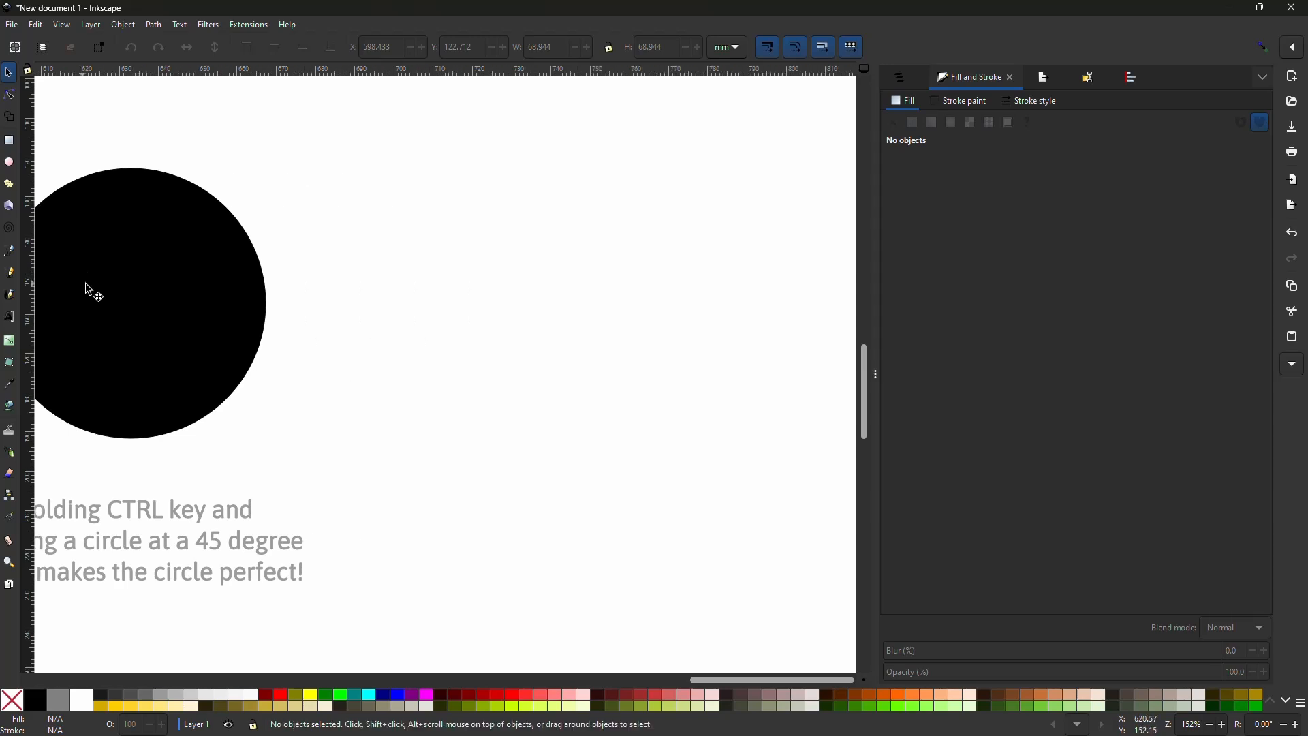
pyautogui.click(139, 298)
pyautogui.hotkey('ctrl', 'd')
pyautogui.moveTo(138, 298); pyautogui.dragTo(604, 302)
pyautogui.hscroll(8, 432, 380)
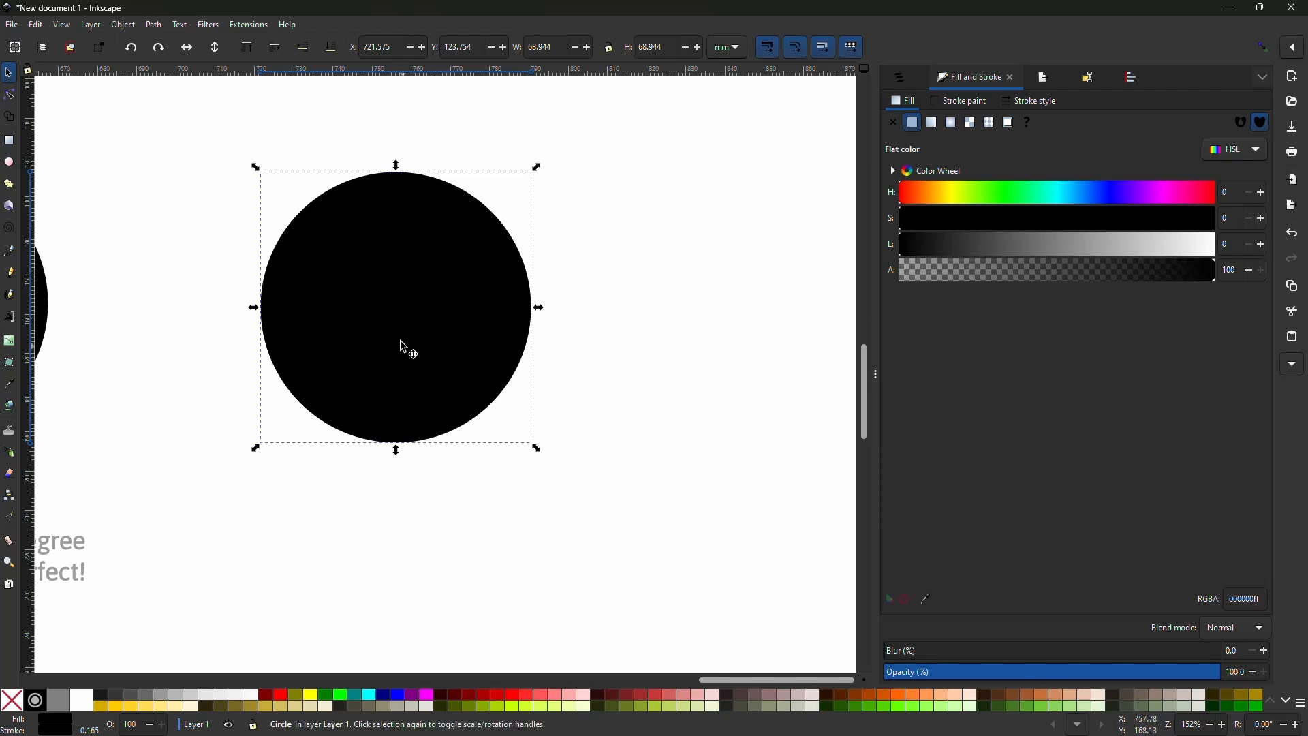
pyautogui.moveTo(416, 327); pyautogui.dragTo(429, 318)
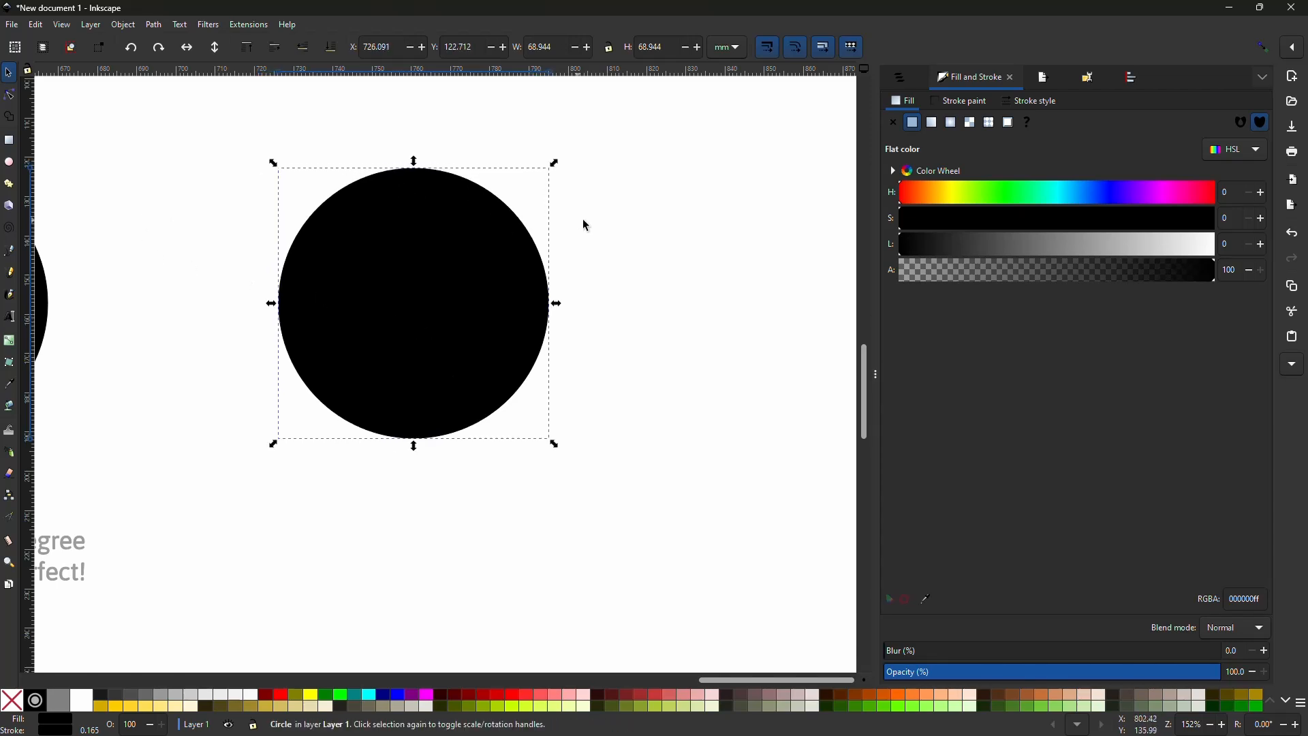
pyautogui.click(668, 217)
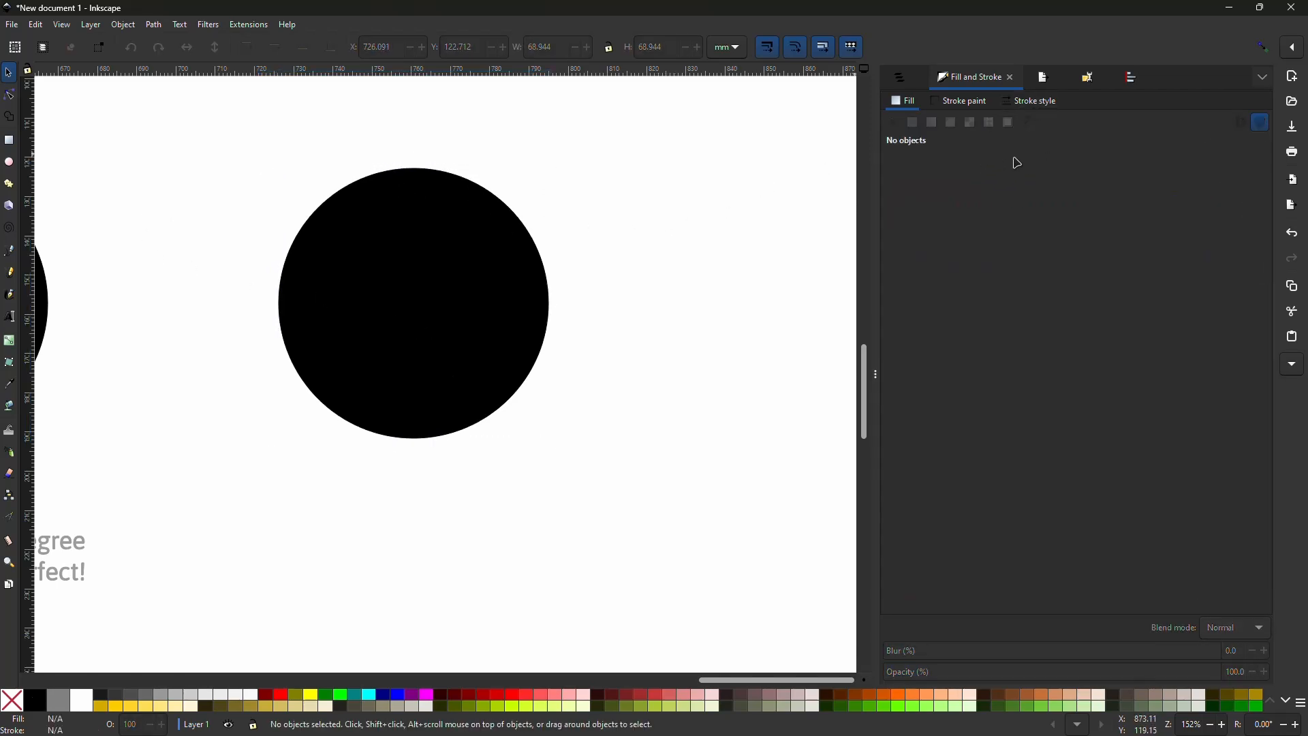
# Give the duplicated circle a radial gradient fill and inspect the outline along its edge
pyautogui.click(501, 253)
pyautogui.click(952, 126)
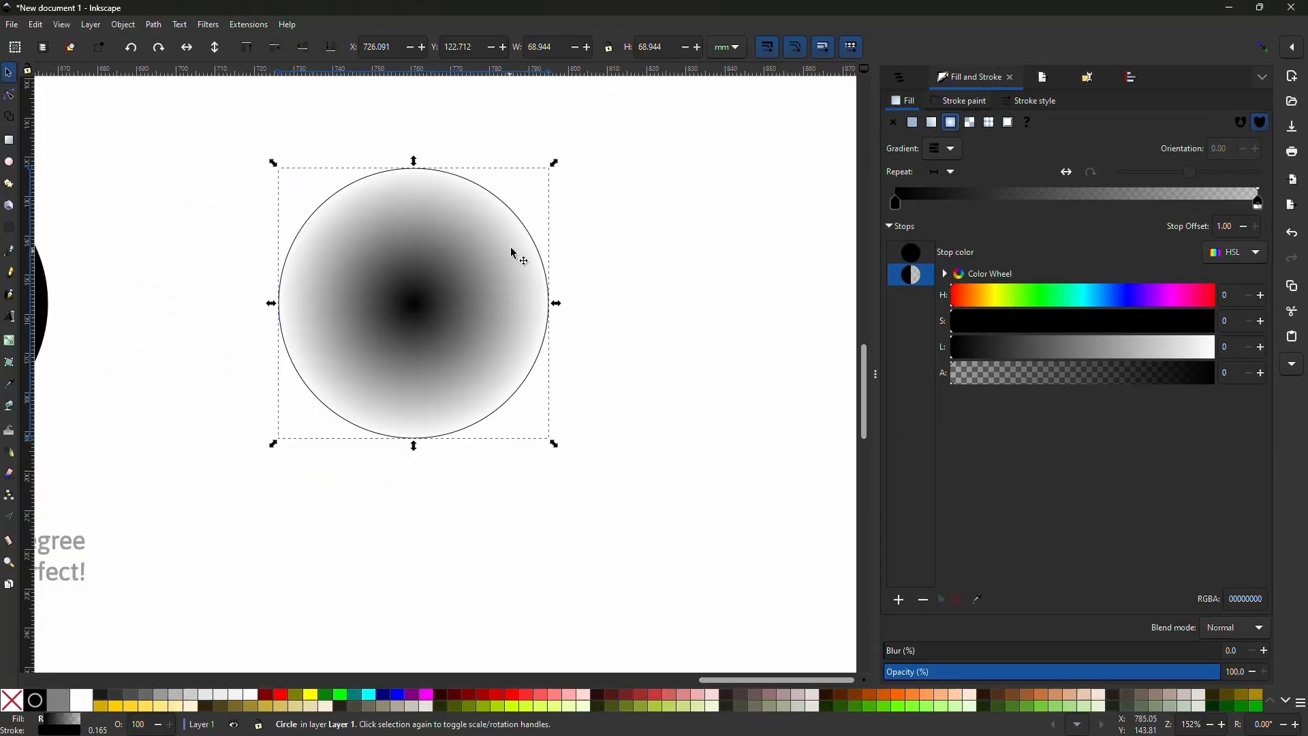
pyautogui.scroll(5, 516, 222)
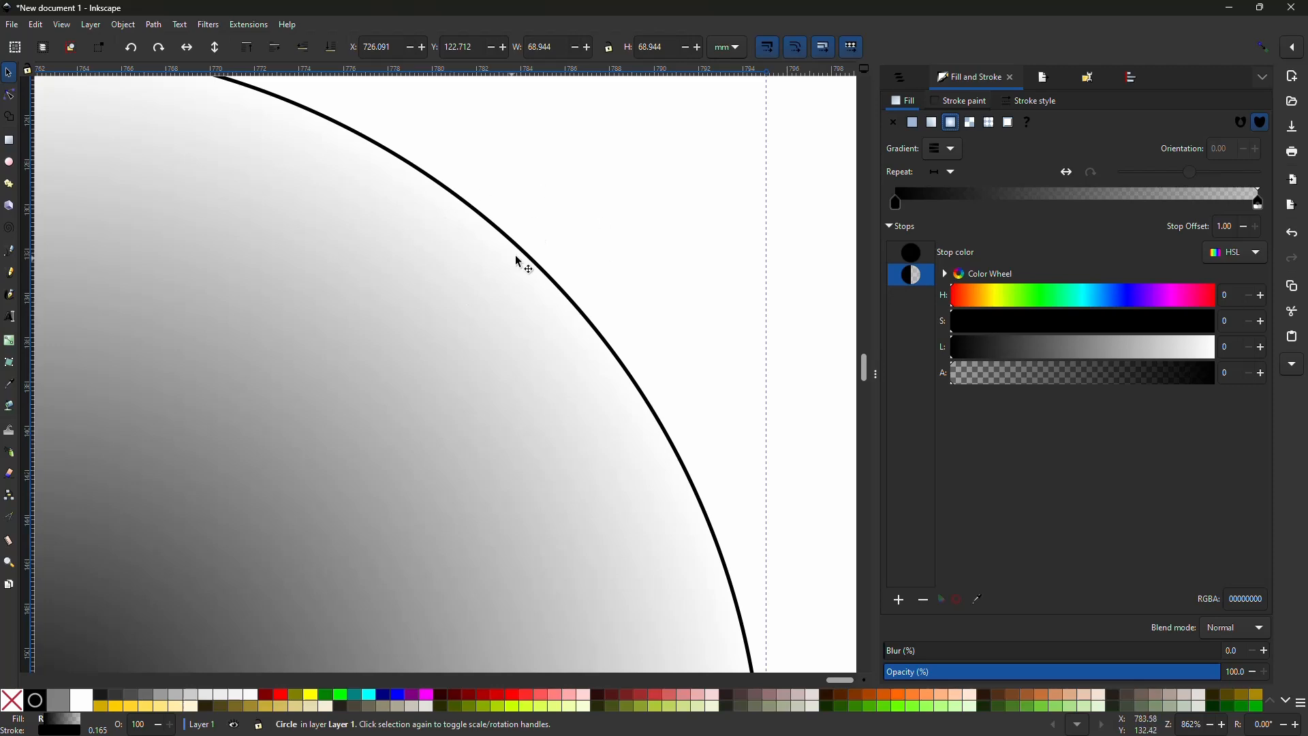
pyautogui.scroll(-2, 518, 259)
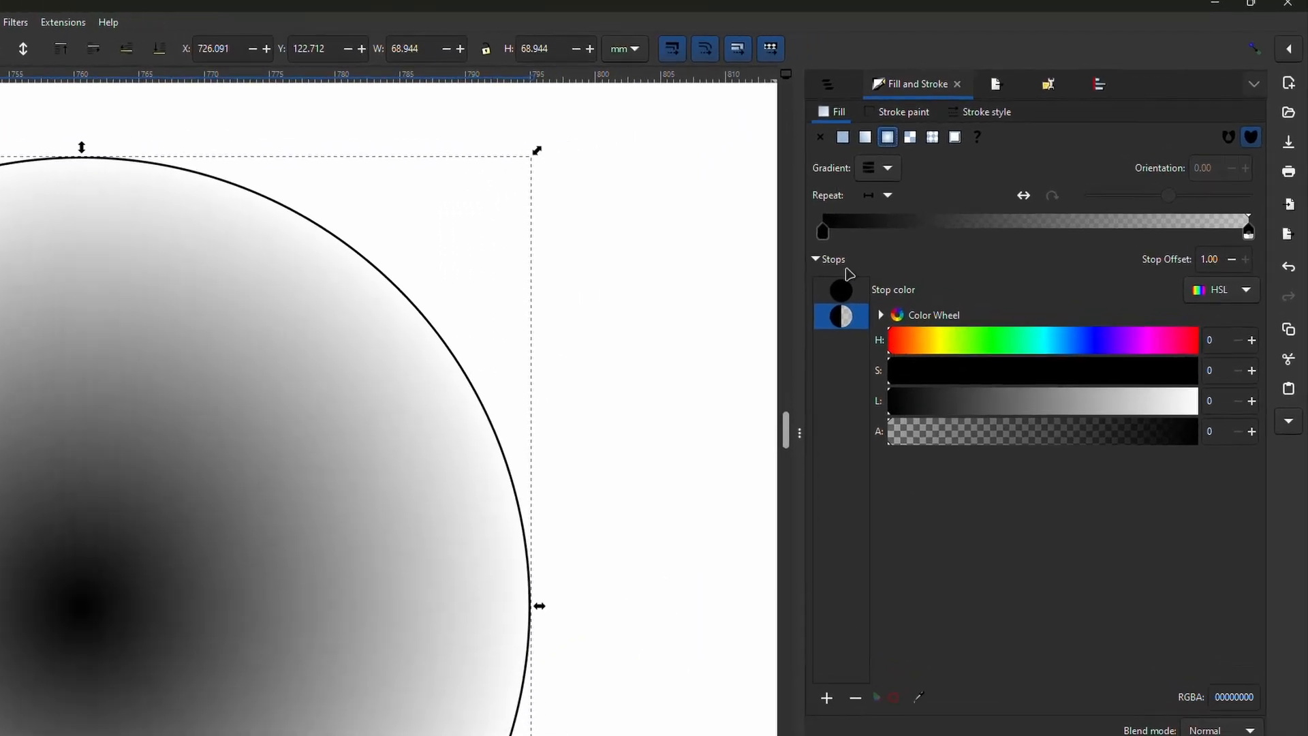
pyautogui.scroll(-2, 537, 336)
# Remove the stroke paint from the gradient-filled circle
pyautogui.click(913, 122)
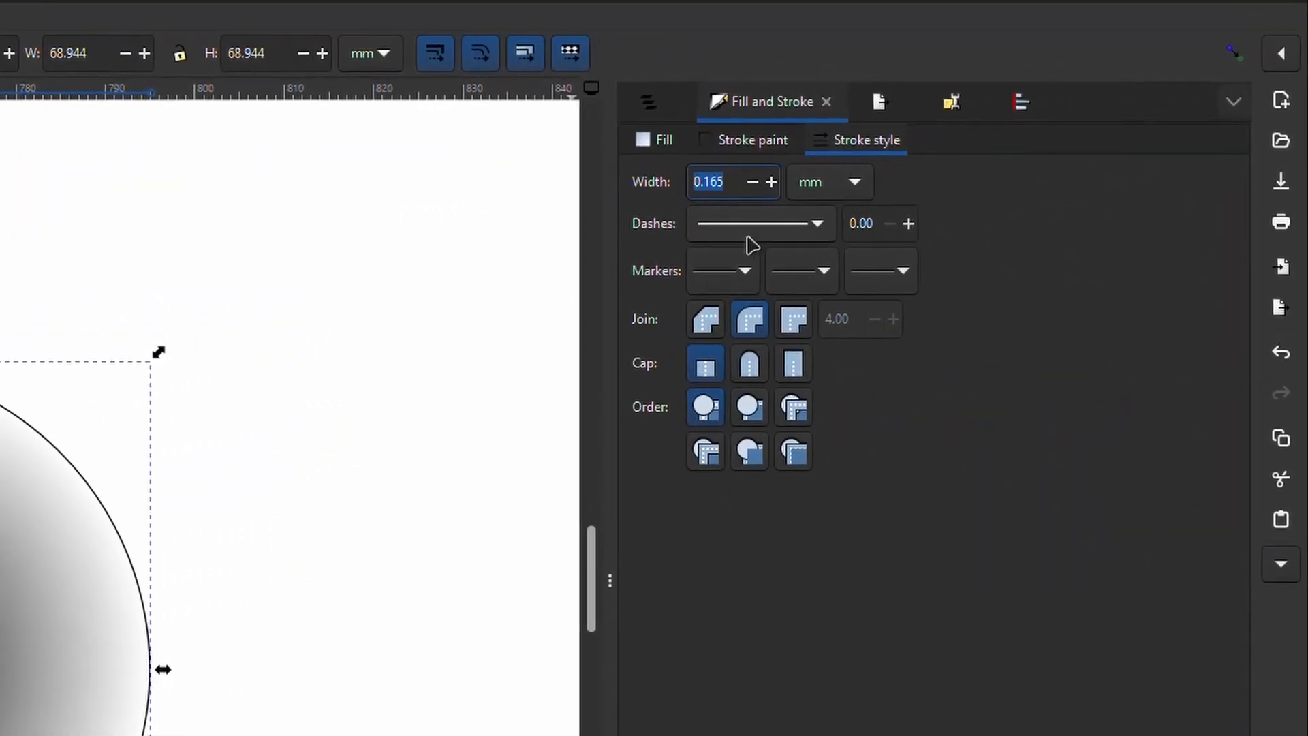
pyautogui.click(826, 204)
pyautogui.click(826, 205)
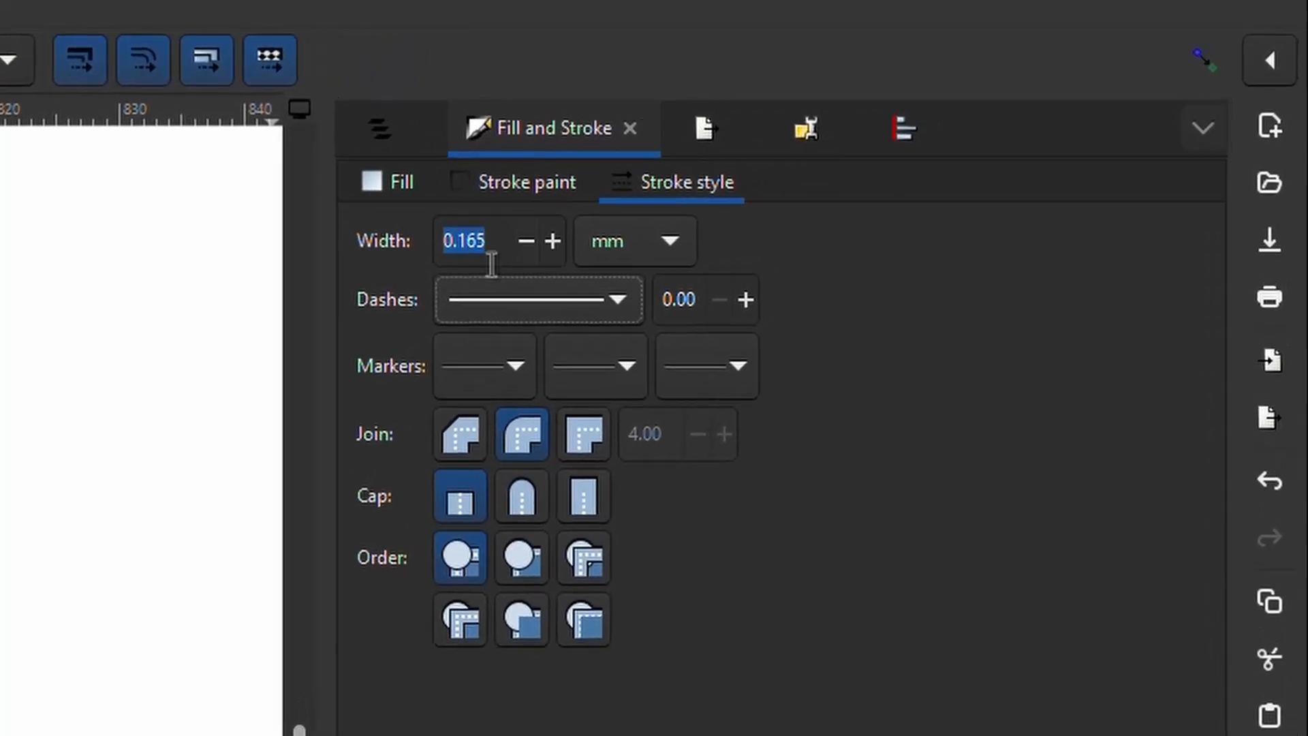
pyautogui.click(524, 186)
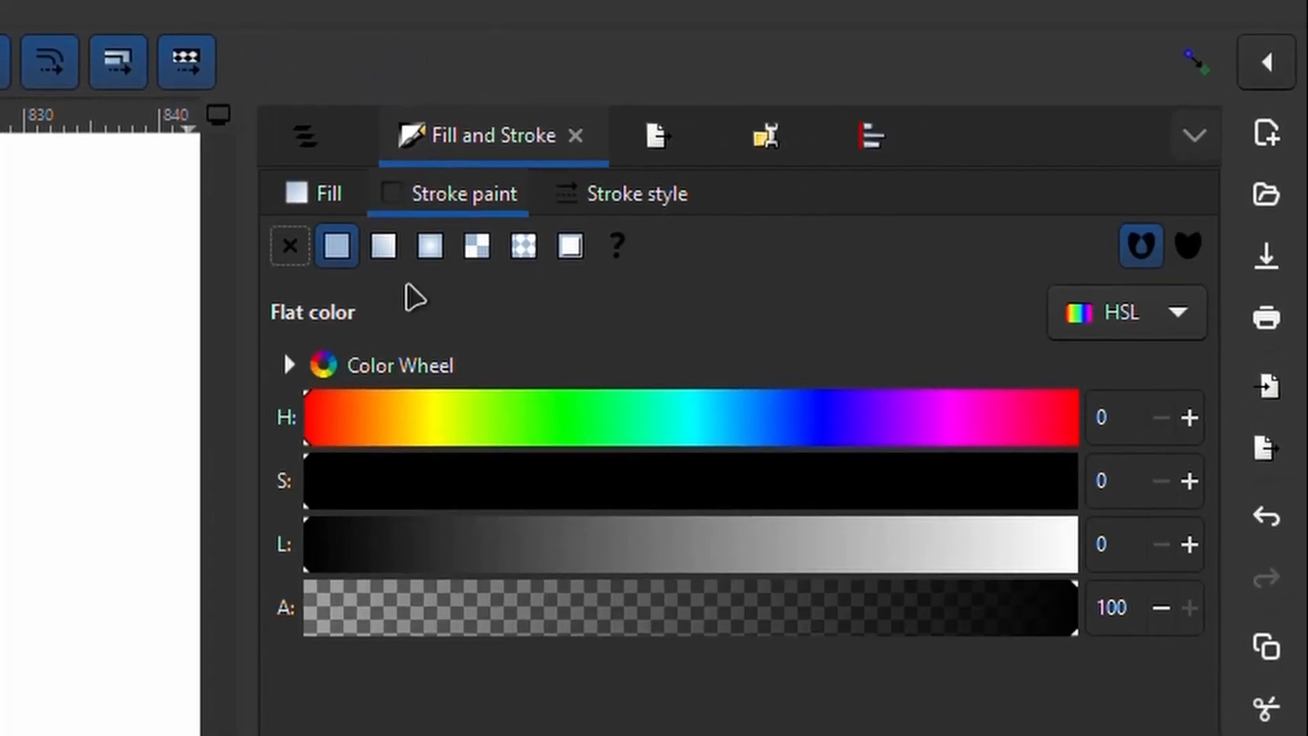
pyautogui.click(364, 230)
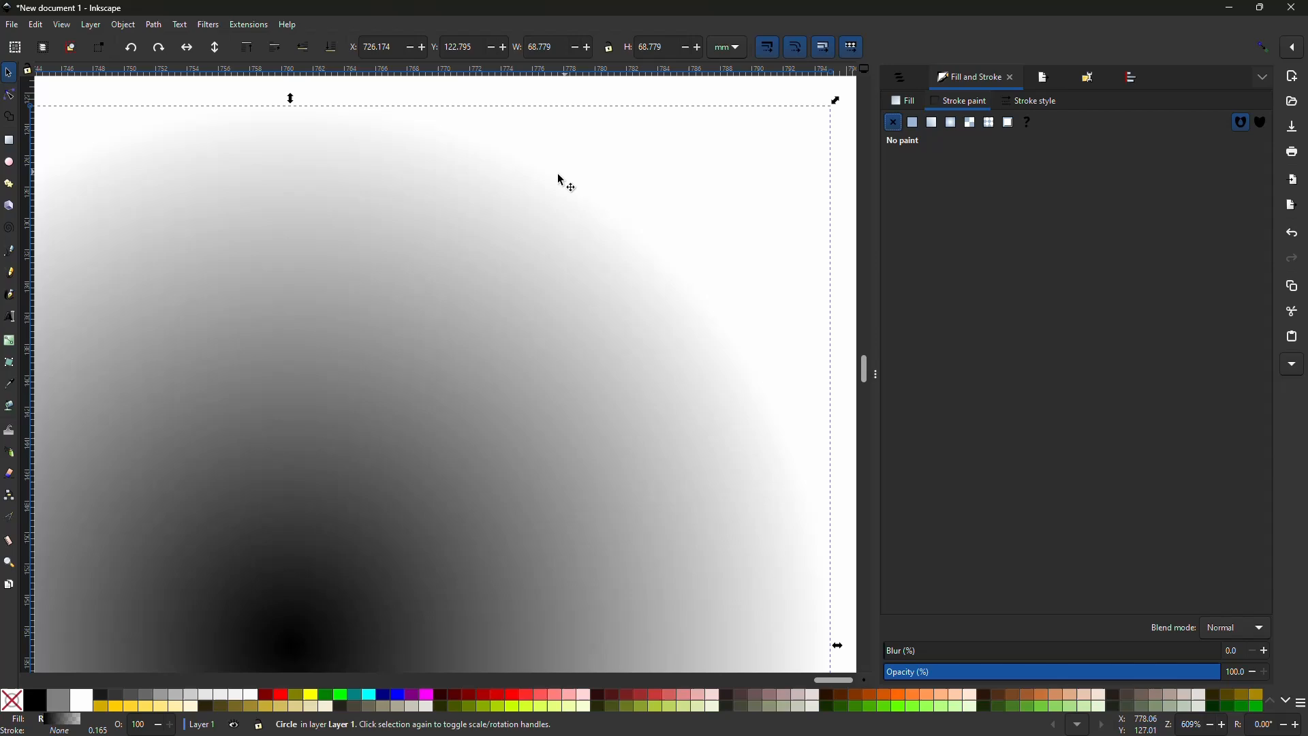
pyautogui.scroll(-4, 562, 182)
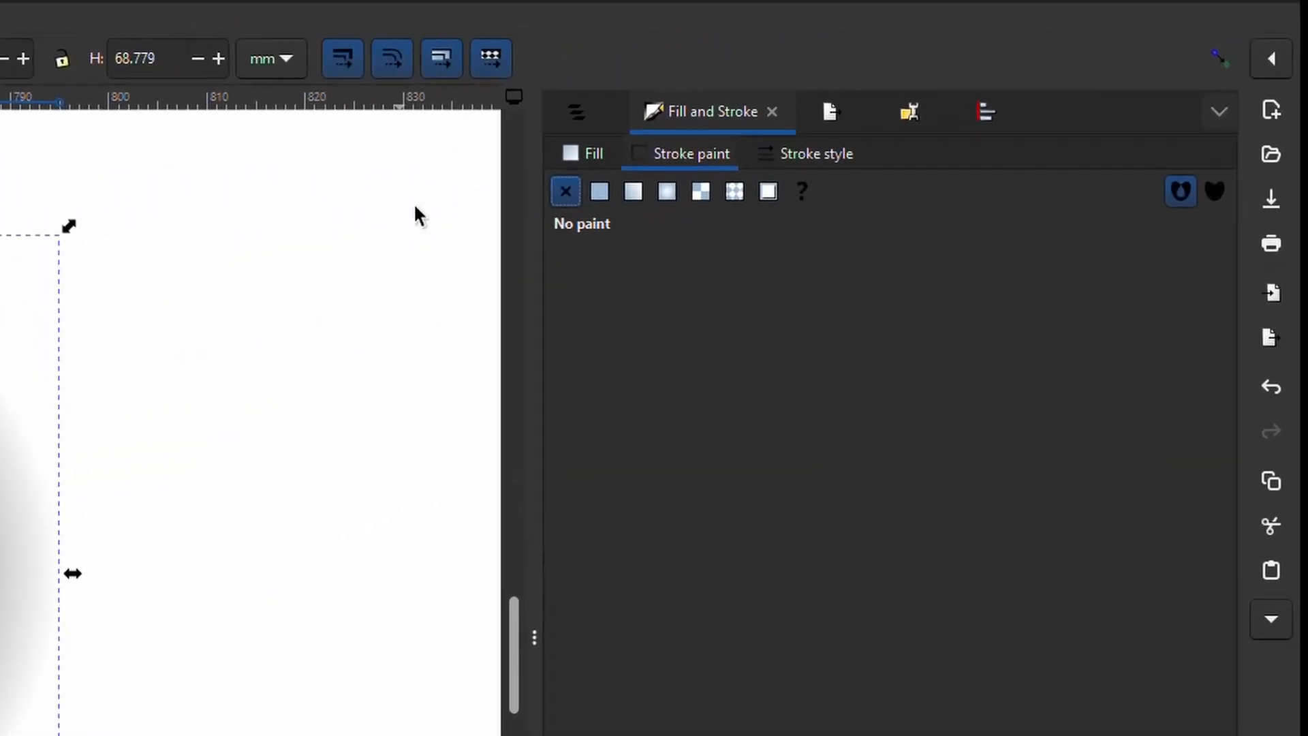
# Make the gradient's outer stop opaque black with alpha 100 and its centre stop white with lightness 100
pyautogui.click(437, 184)
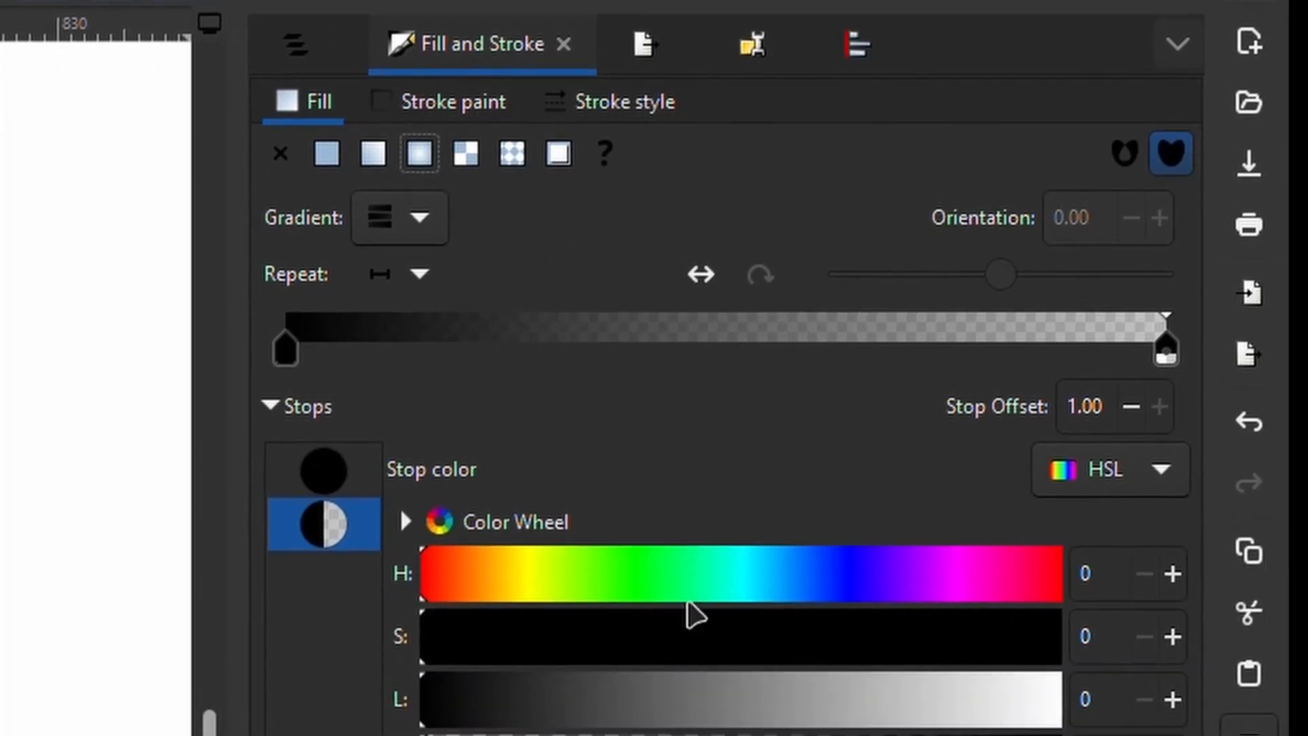
pyautogui.click(1166, 353)
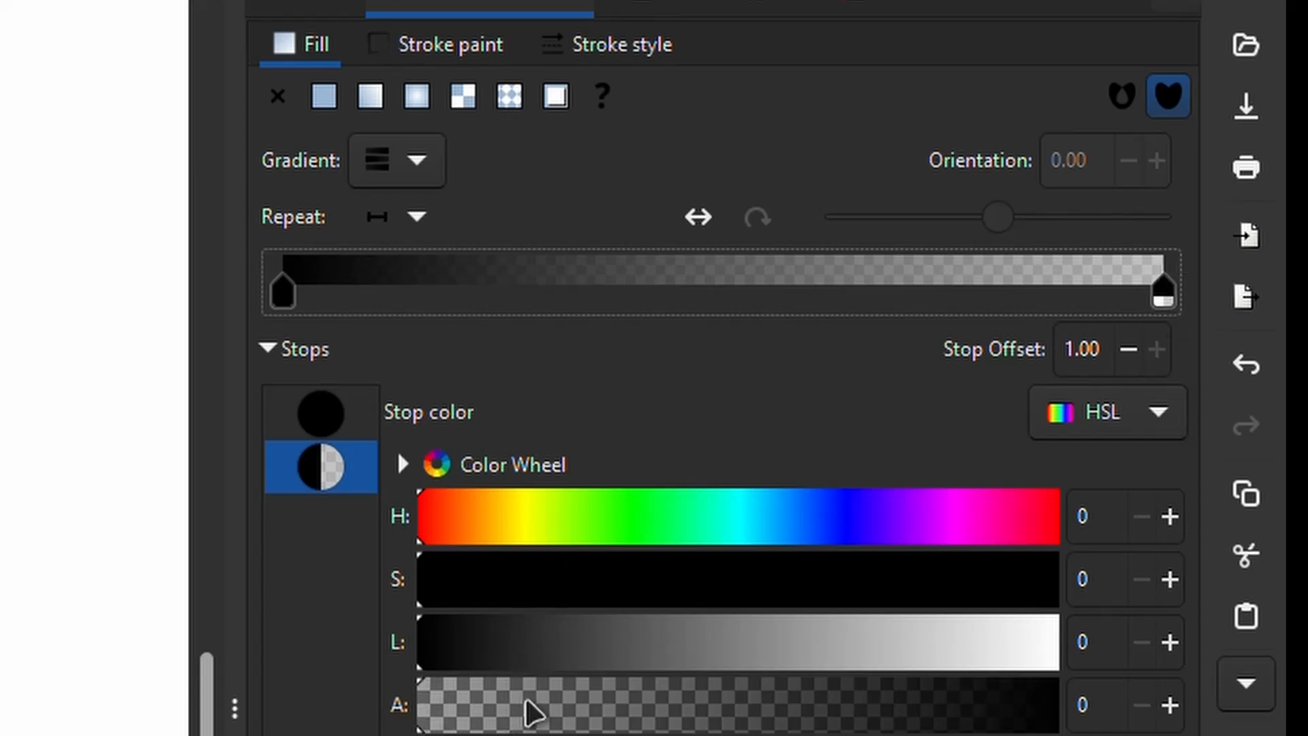
pyautogui.moveTo(532, 712); pyautogui.dragTo(1063, 709)
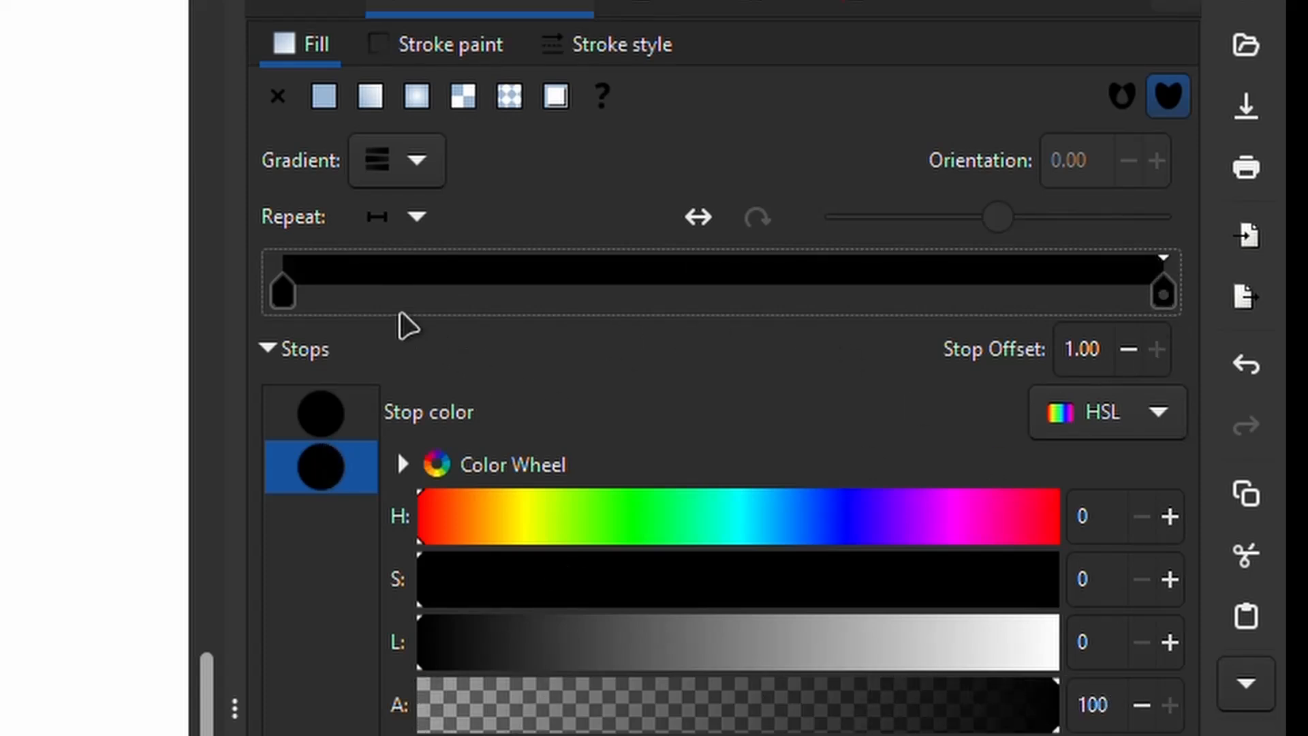
pyautogui.click(282, 294)
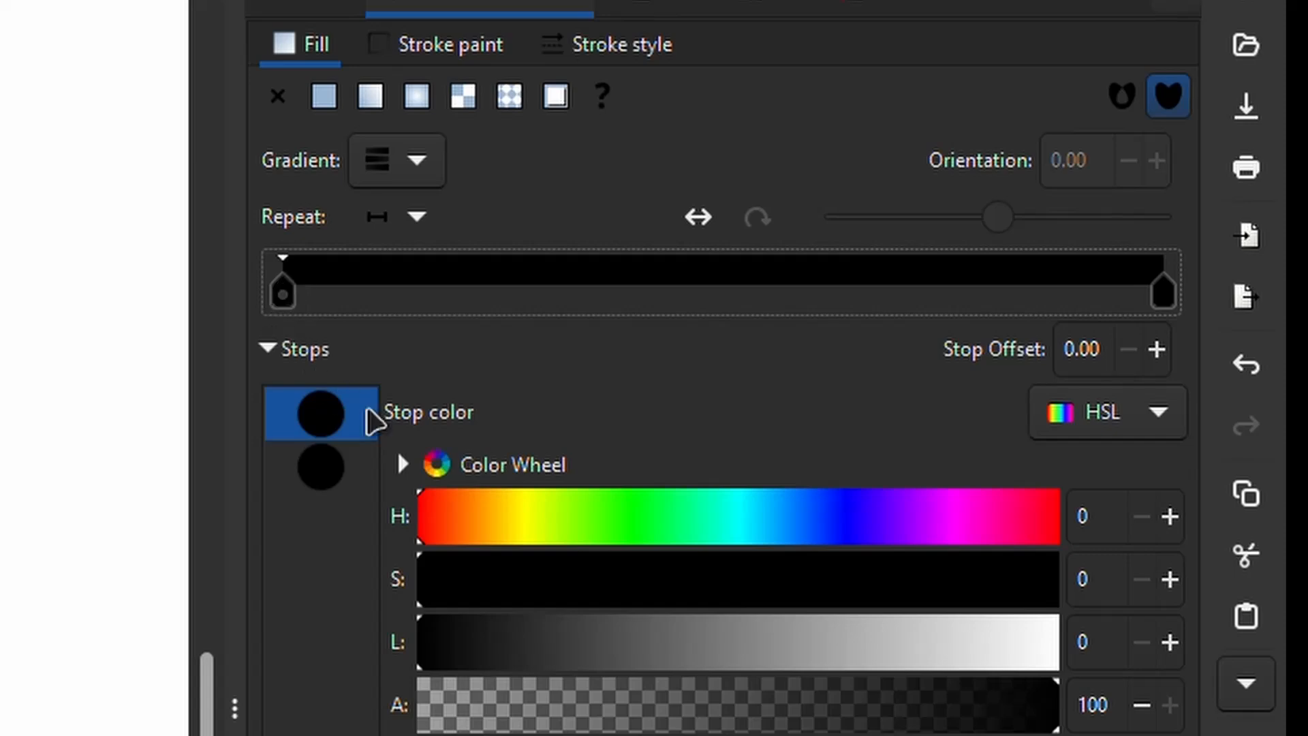
pyautogui.moveTo(913, 644); pyautogui.dragTo(1189, 644)
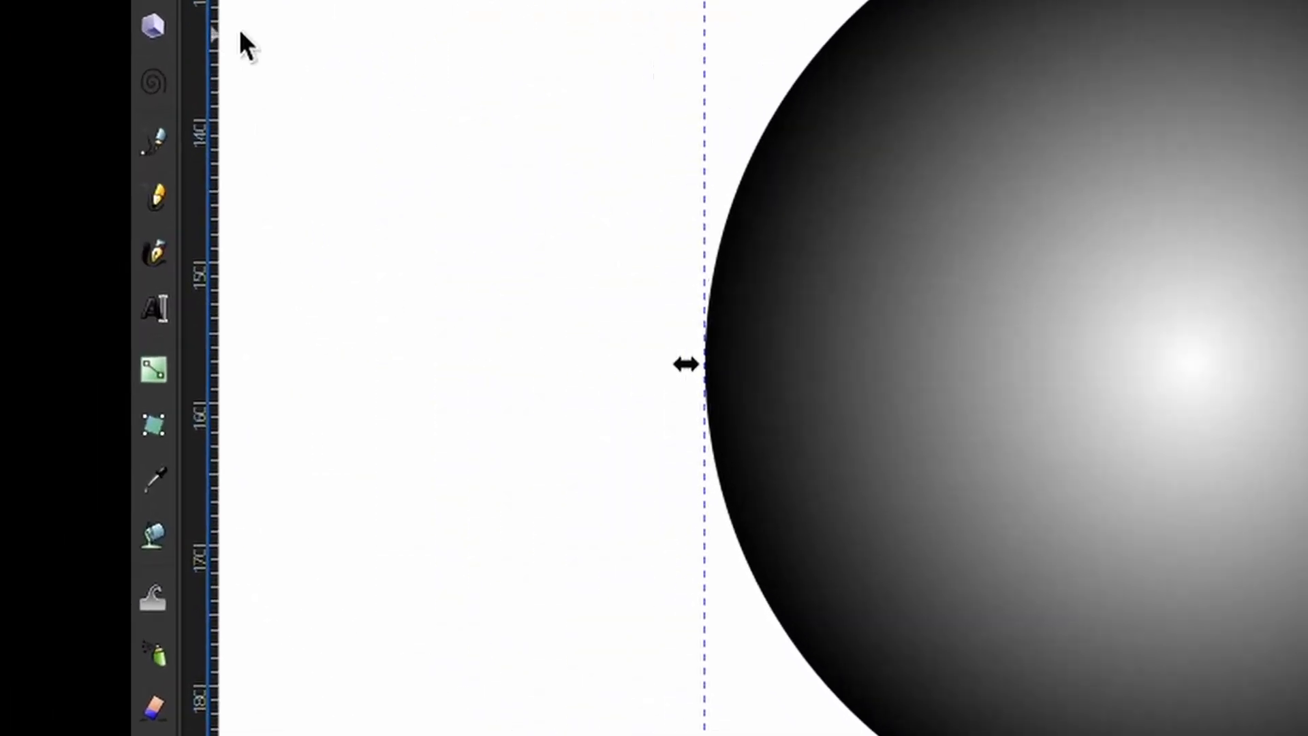
# Shift the radial gradient's centre toward the circle's upper-left as a highlight, and rotate and lengthen both gradient arms toward the lower-right and upper-right
pyautogui.click(154, 369)
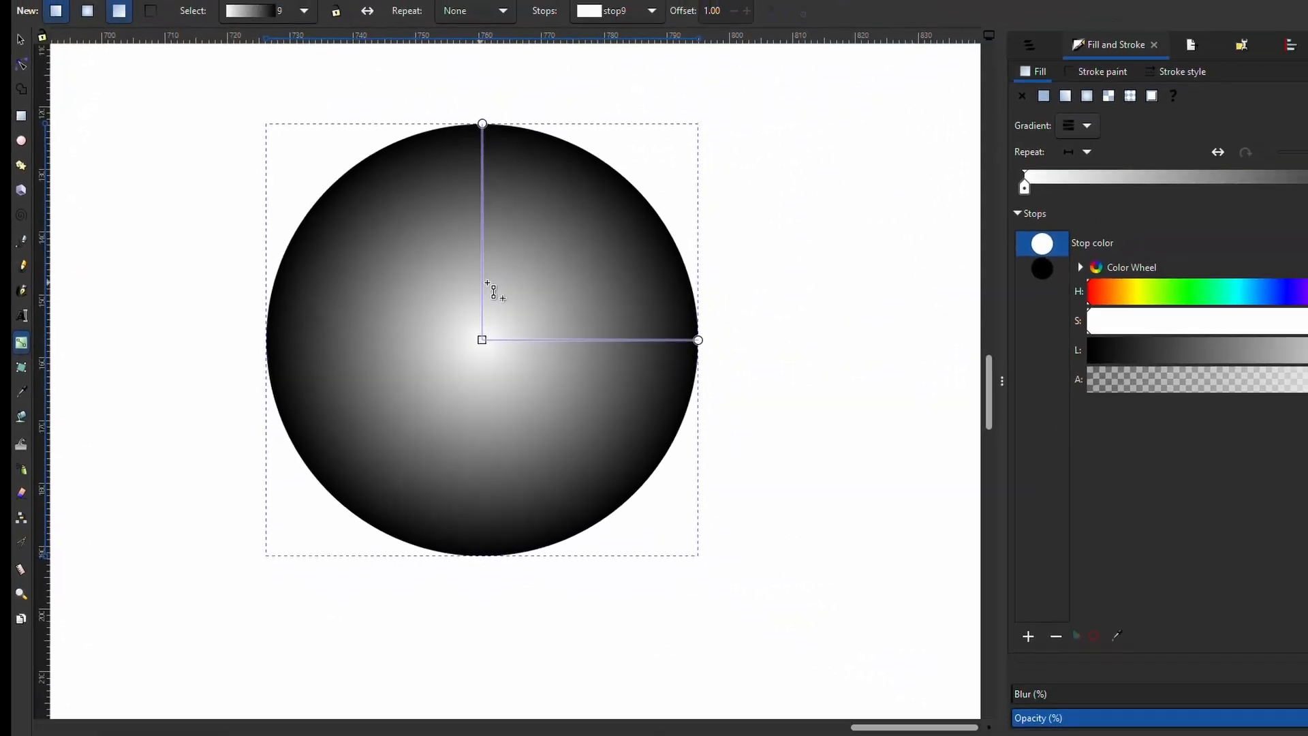
pyautogui.click(730, 348)
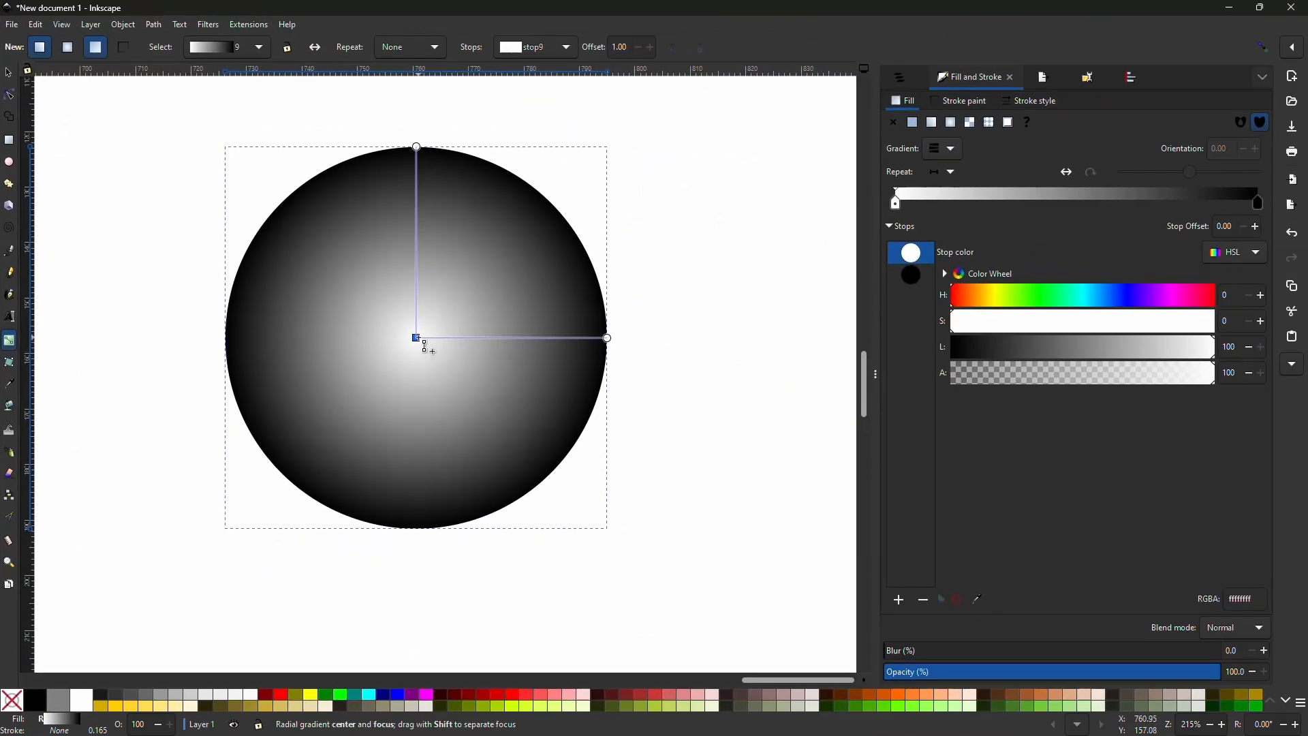
pyautogui.moveTo(424, 343); pyautogui.dragTo(334, 308)
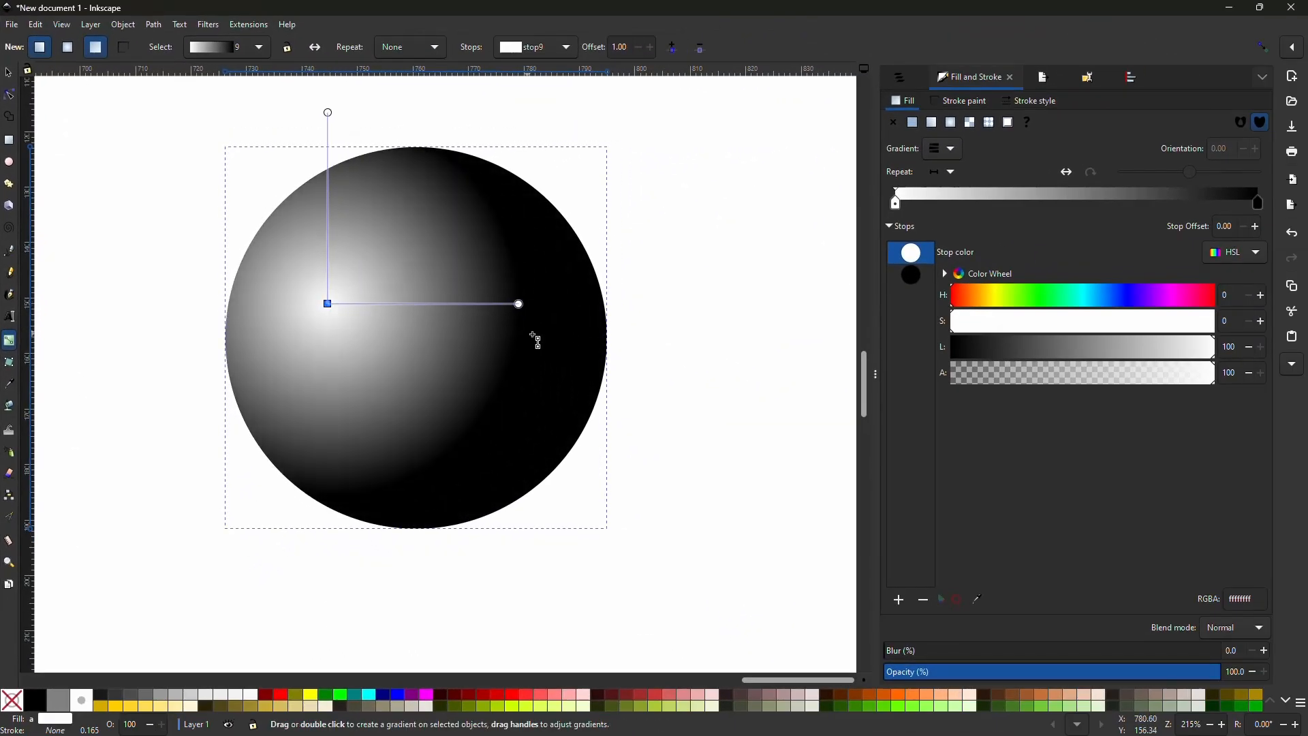
pyautogui.moveTo(520, 304); pyautogui.dragTo(510, 437)
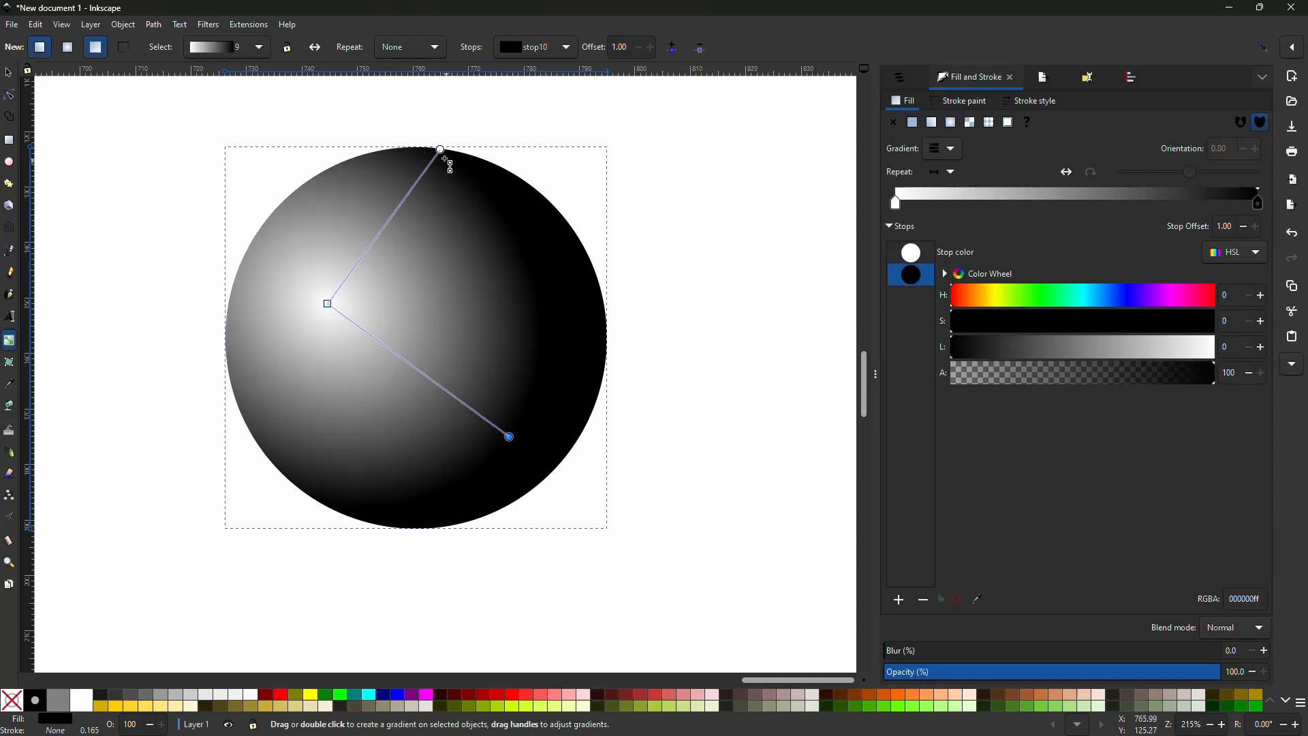
pyautogui.moveTo(440, 149); pyautogui.dragTo(508, 158)
pyautogui.moveTo(332, 306); pyautogui.dragTo(356, 292)
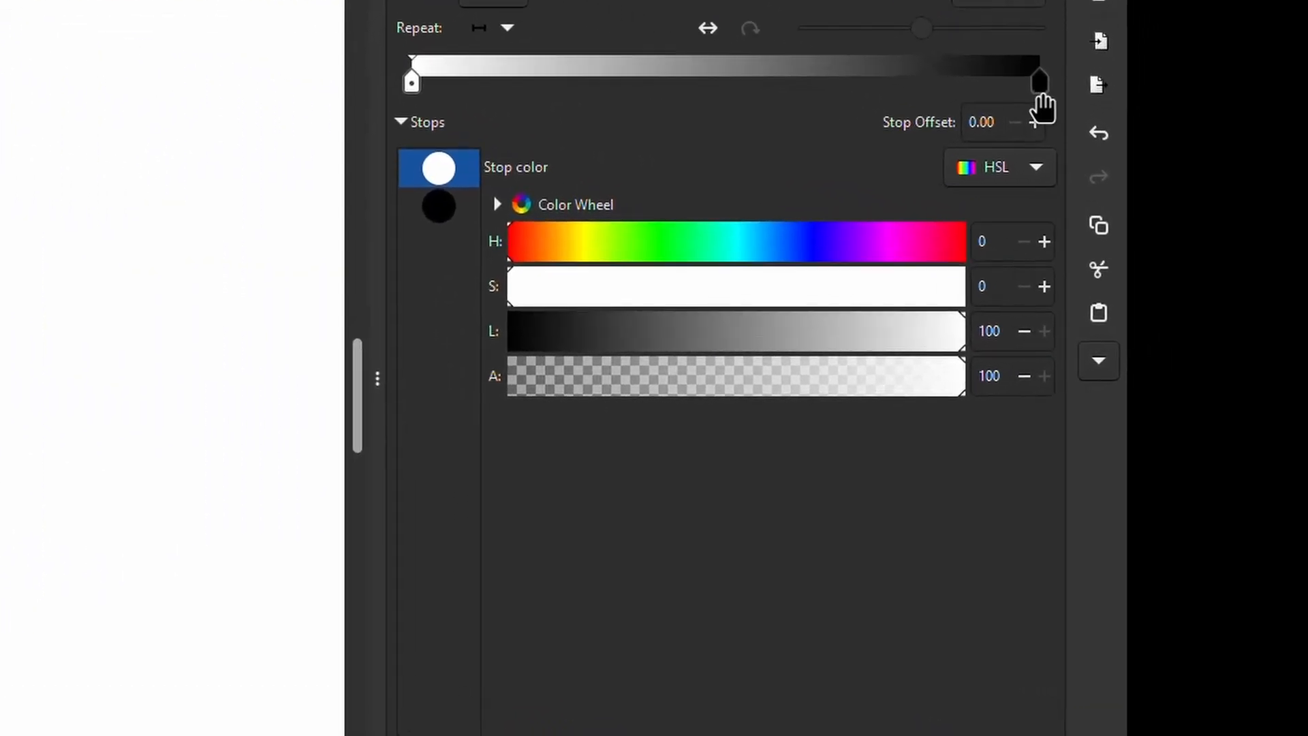
# Set the black outer stop's offset to 0.99 and recolour it dark red with hue 0, saturation 100 and lightness 34
pyautogui.click(1259, 203)
pyautogui.moveTo(1015, 77); pyautogui.dragTo(1013, 76)
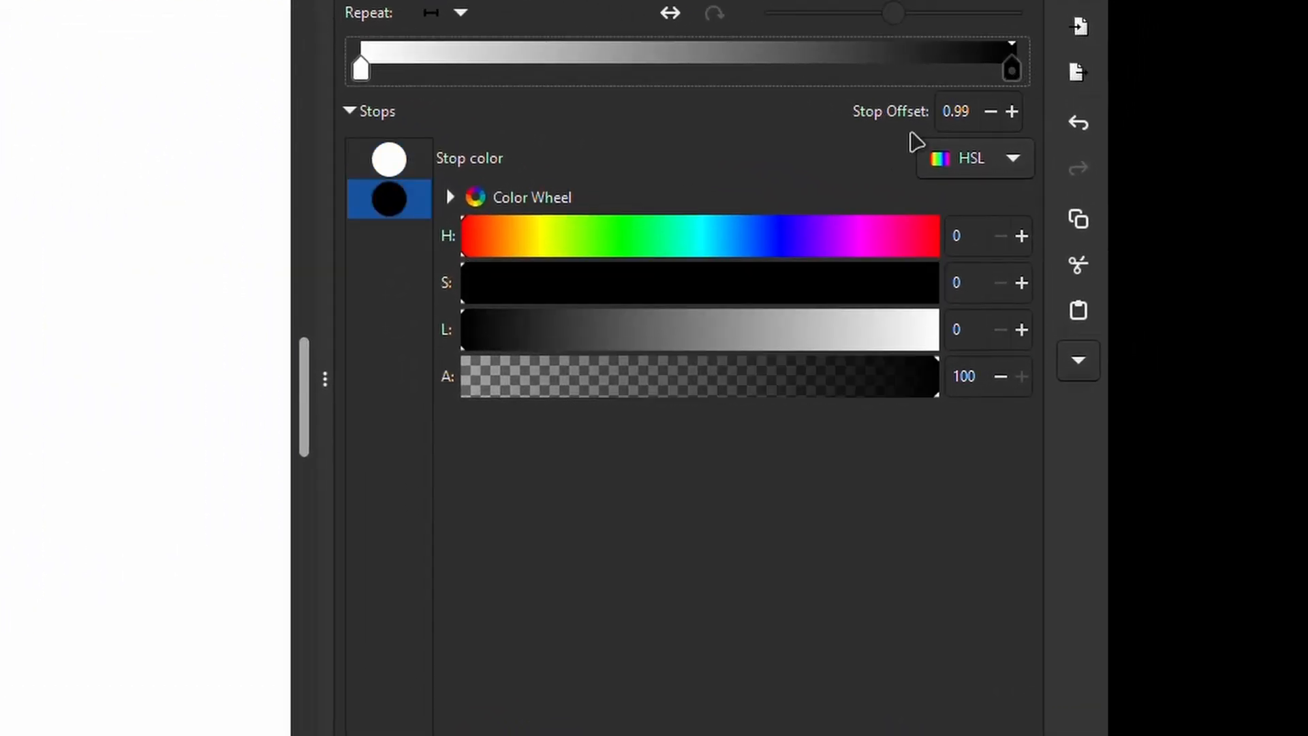
pyautogui.moveTo(692, 238); pyautogui.dragTo(784, 228)
pyautogui.moveTo(652, 330); pyautogui.dragTo(991, 273)
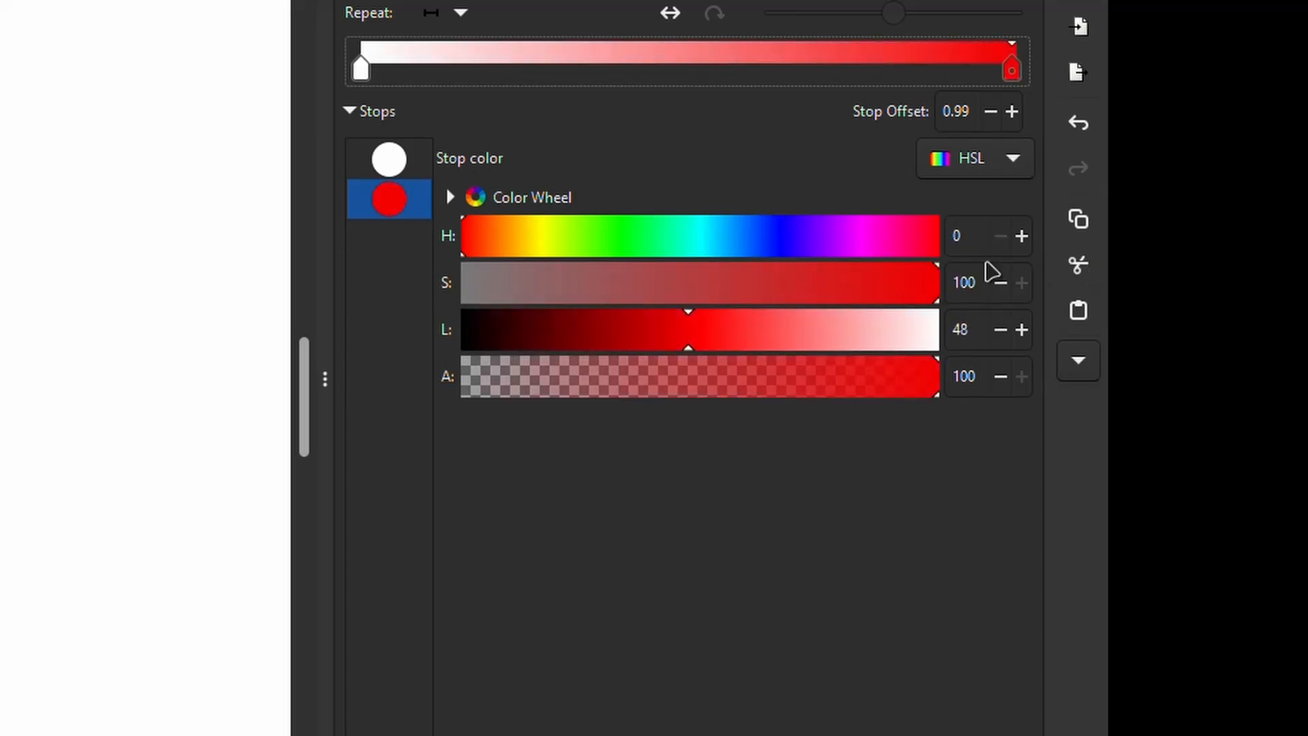
pyautogui.moveTo(681, 330); pyautogui.dragTo(628, 343)
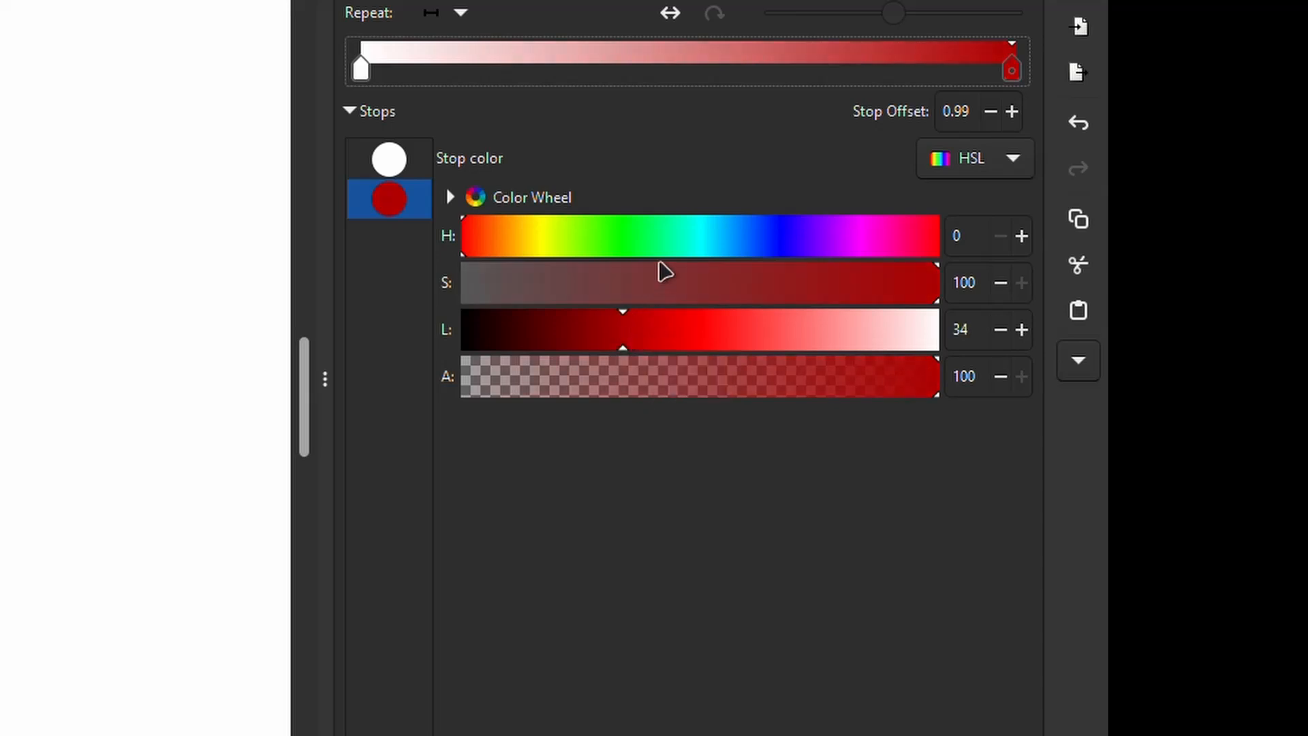
# Try a dark green for the outer stop with hue 128 and lightness 23
pyautogui.moveTo(702, 243); pyautogui.dragTo(631, 245)
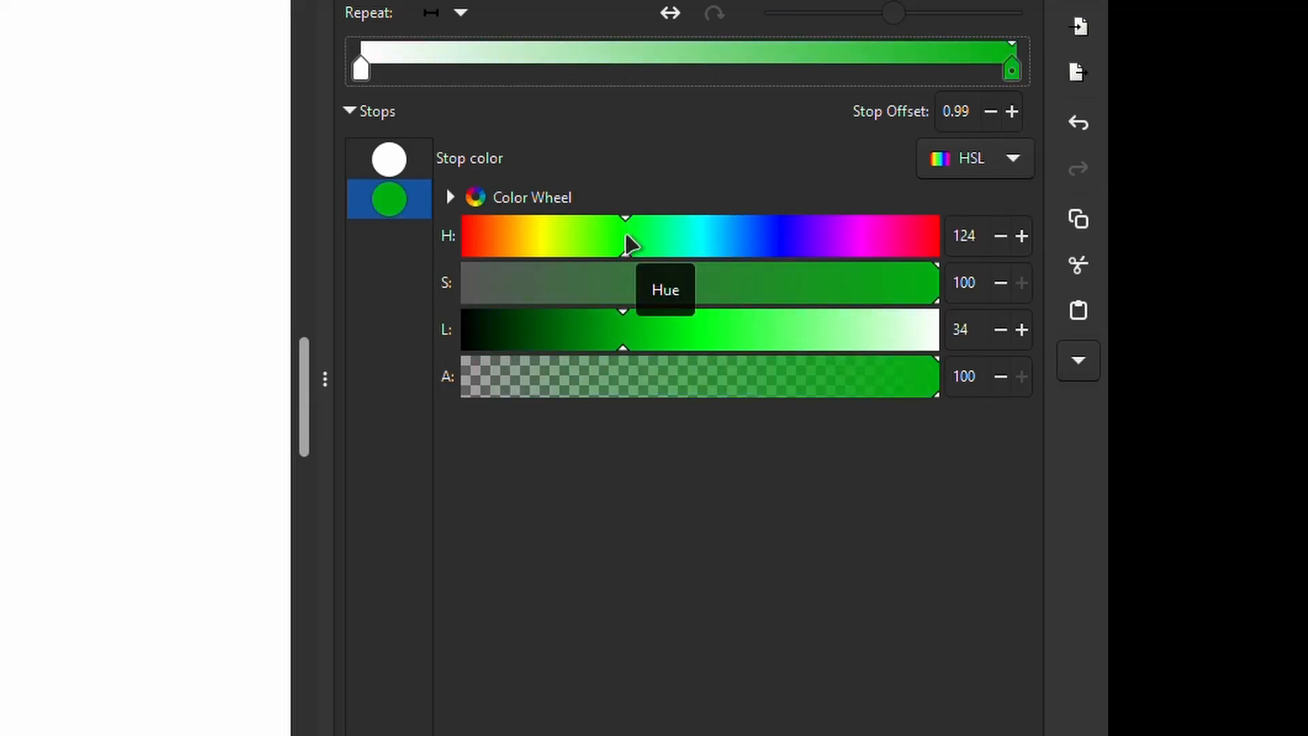
pyautogui.click(631, 243)
pyautogui.click(556, 334)
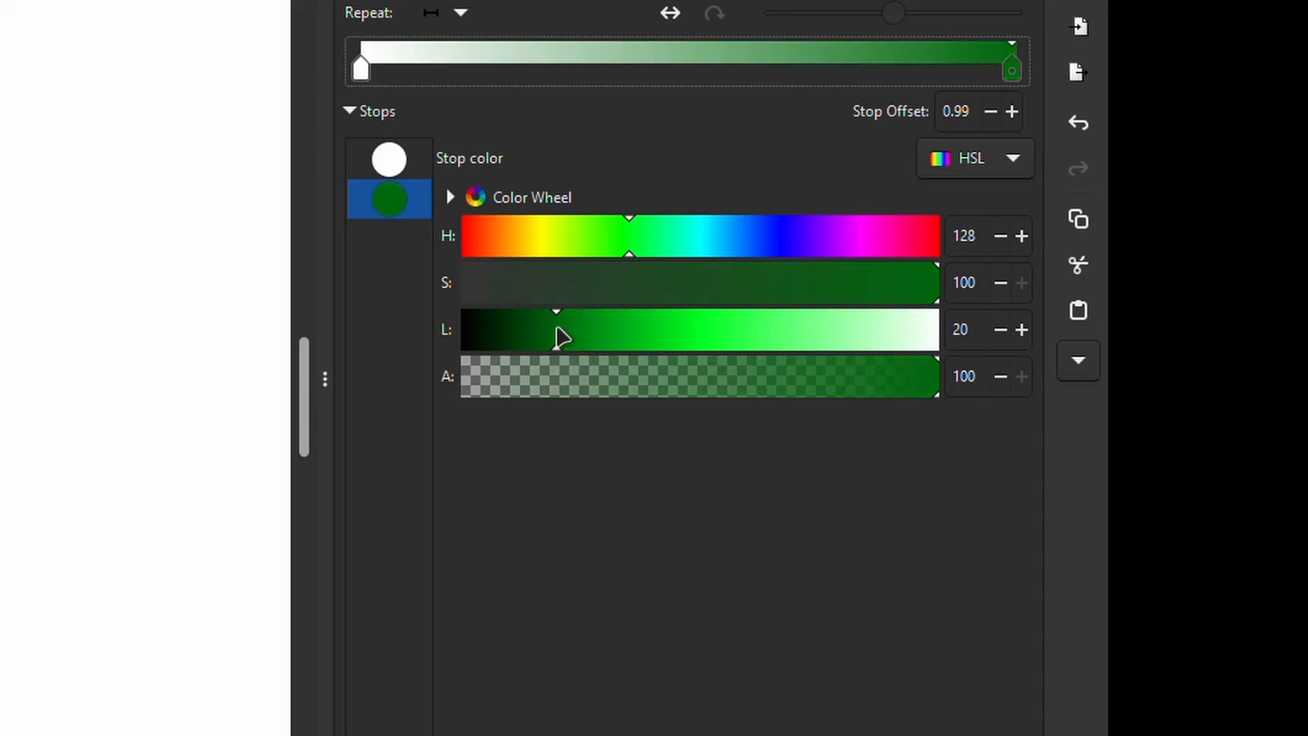
pyautogui.click(571, 330)
# Recolour the outer stop dark blue with hue 214 and lightness 18
pyautogui.moveTo(719, 237); pyautogui.dragTo(750, 239)
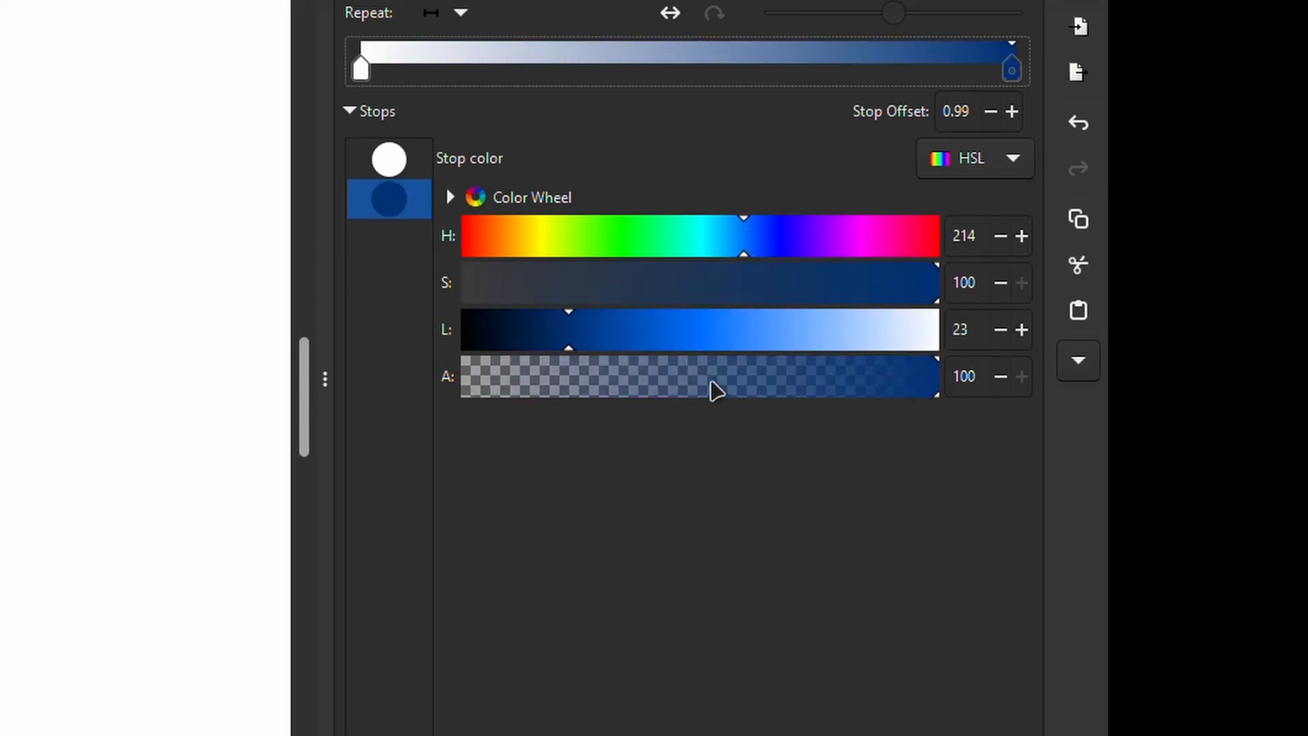
pyautogui.click(575, 336)
pyautogui.click(550, 339)
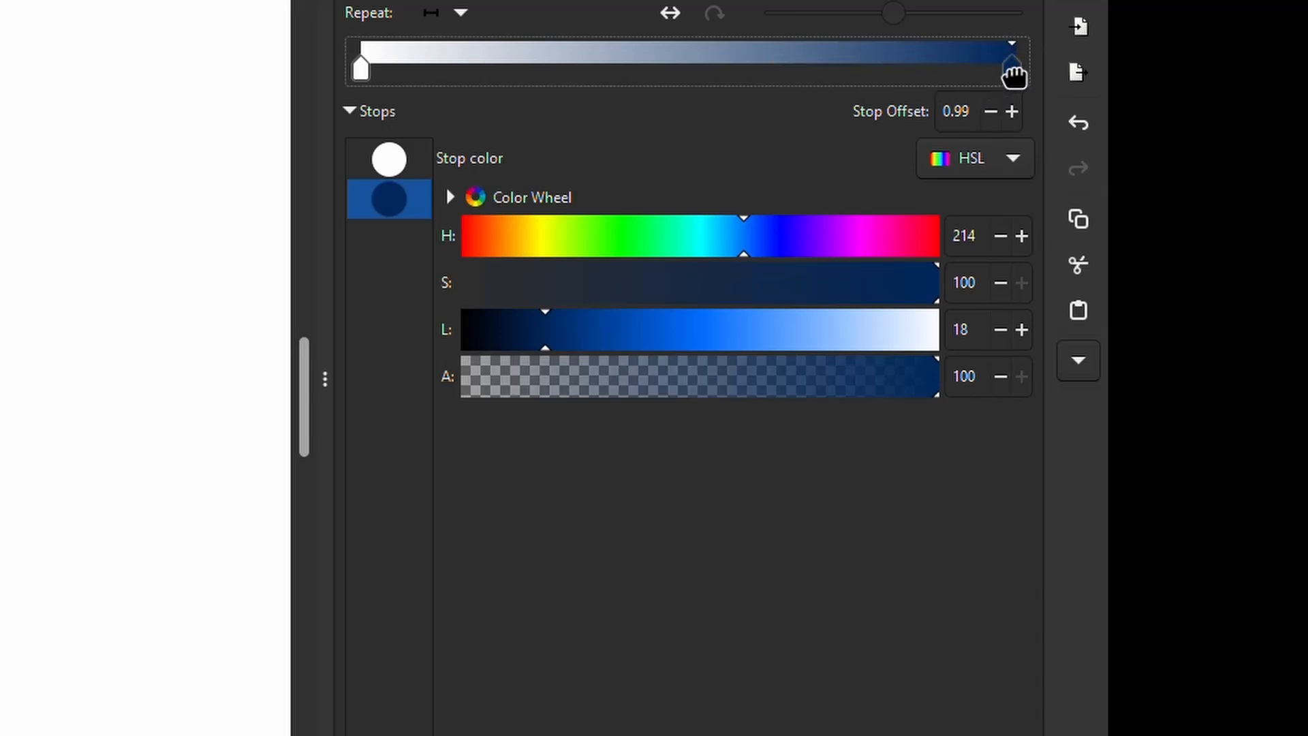
# Adjust the dark blue stop along the gradient to an offset of 0.96 and deselect the gradient handles
pyautogui.moveTo(1013, 75); pyautogui.dragTo(930, 85)
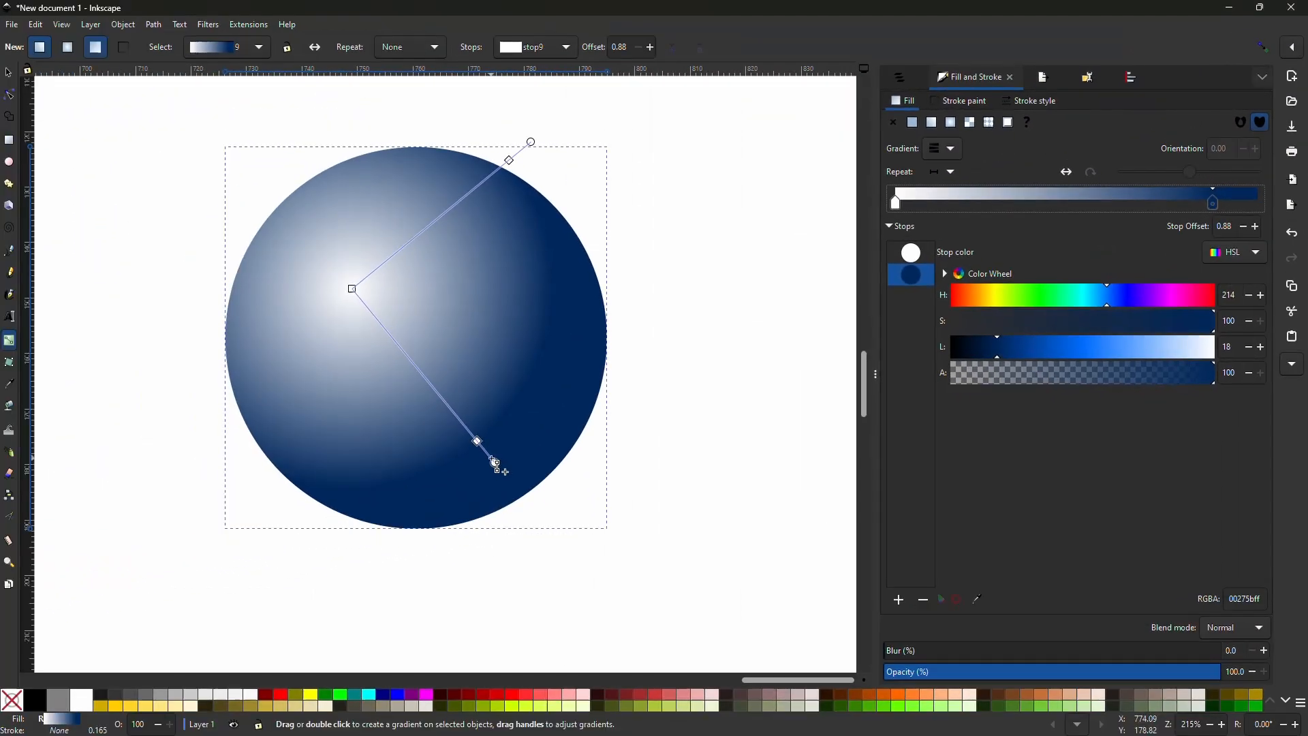
pyautogui.moveTo(491, 457)
pyautogui.mouseDown()
pyautogui.moveTo(518, 474)
pyautogui.moveTo(491, 452)
pyautogui.moveTo(501, 466)
pyautogui.mouseUp()
pyautogui.hotkey('ctrl', 'z')
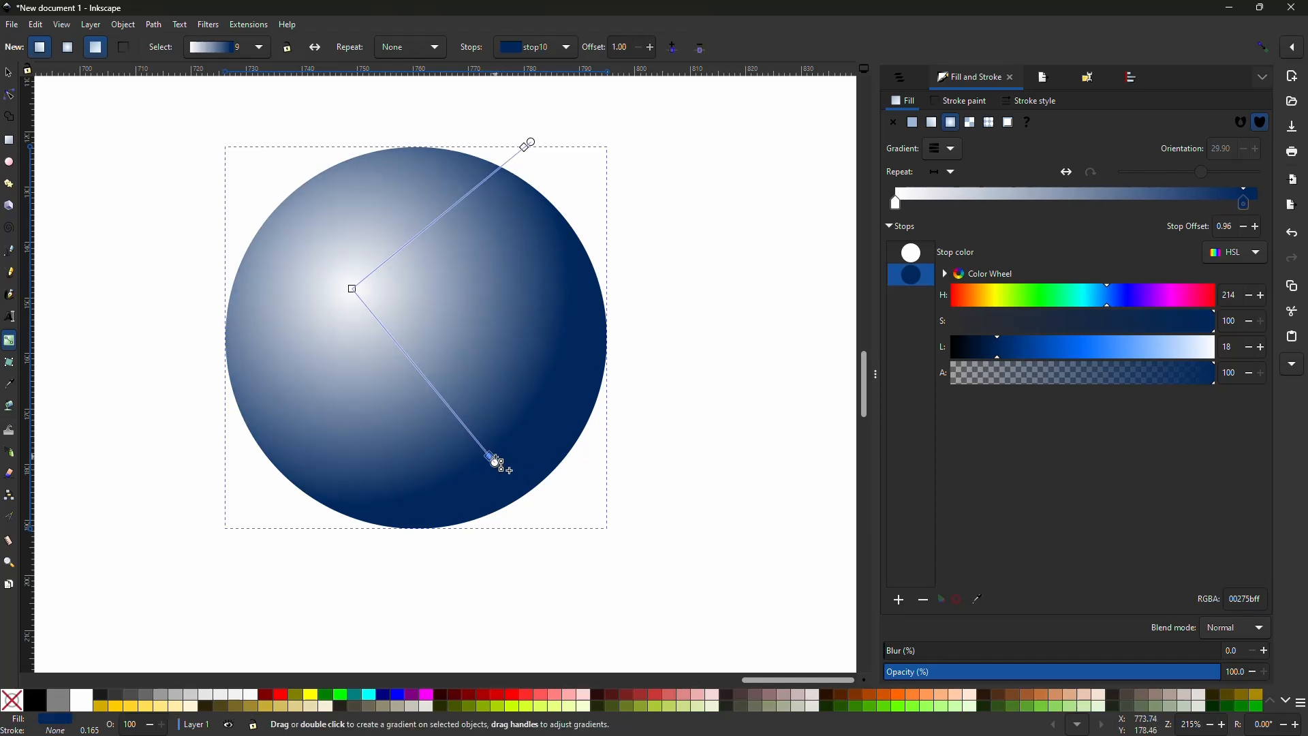
pyautogui.press('Escape')
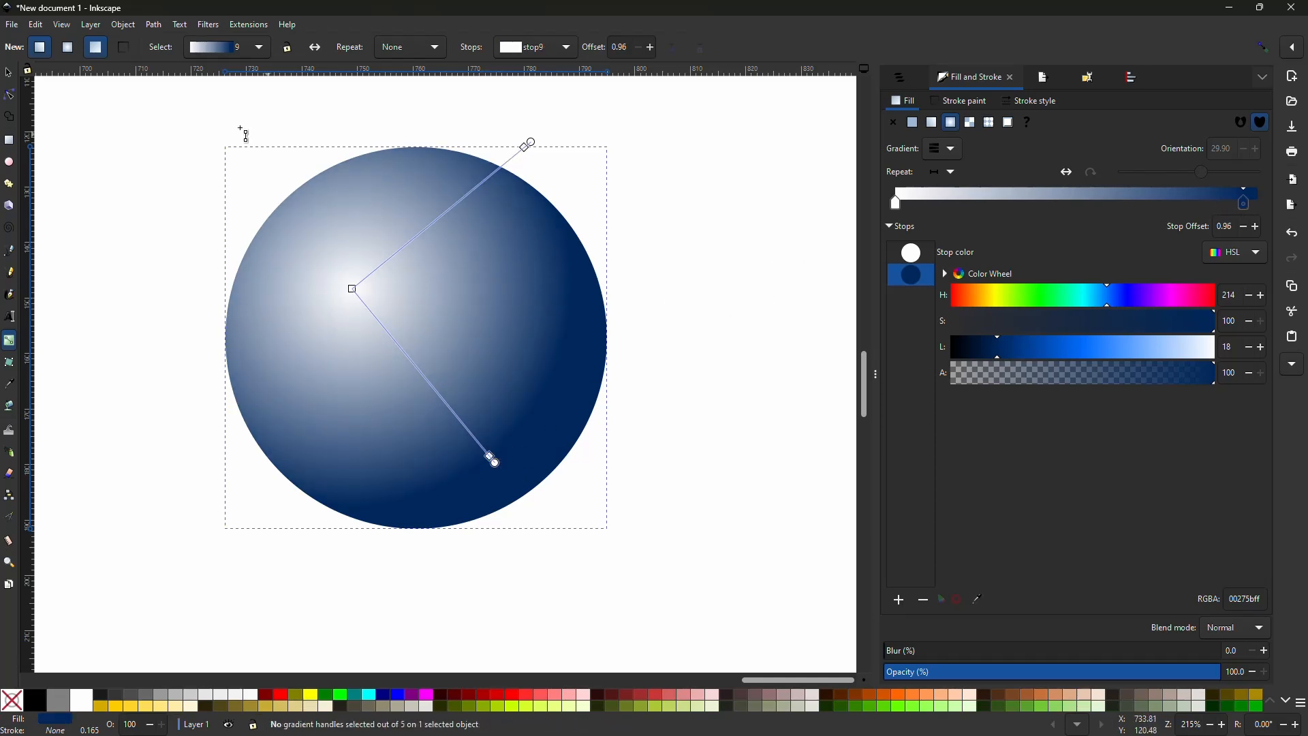
# Draw a black ellipse with radii of about 25.9 by 10.6 mm over the sphere's lower right and shift it slightly down-left
pyautogui.press('s')
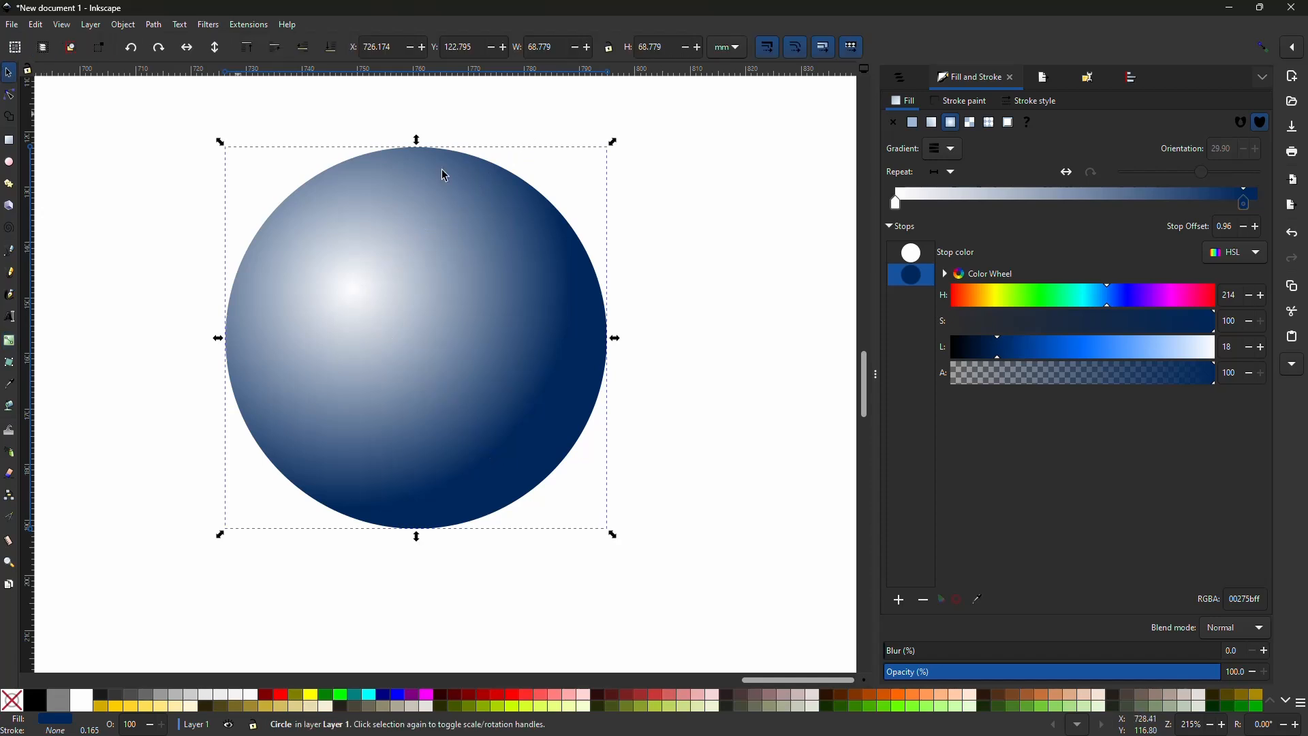
pyautogui.click(771, 318)
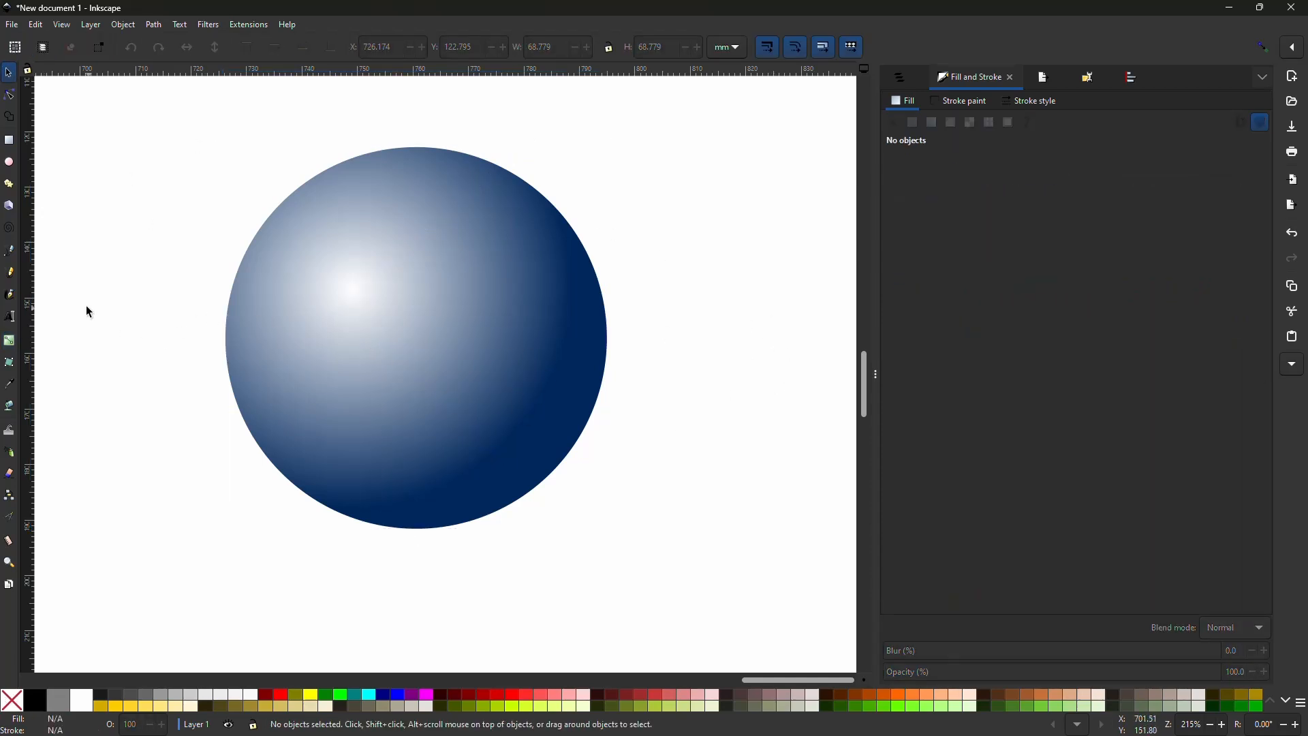
pyautogui.click(8, 162)
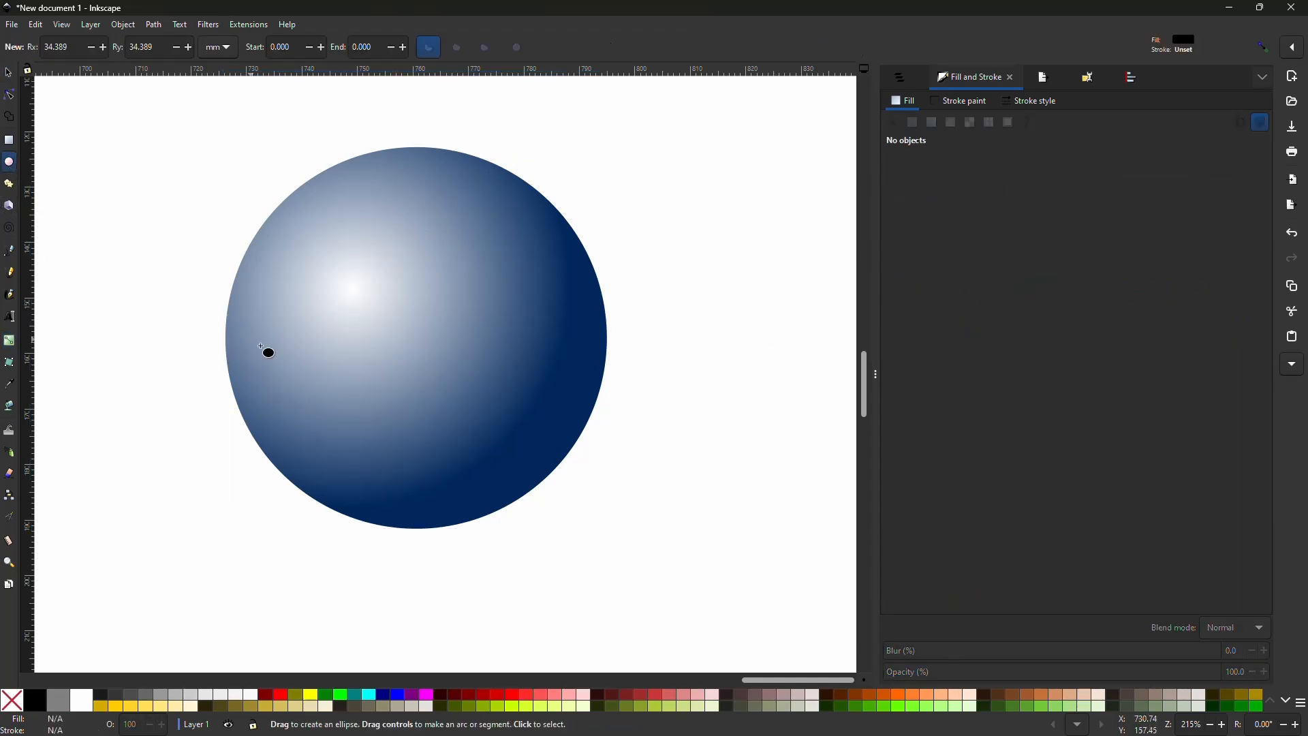
pyautogui.moveTo(431, 530); pyautogui.dragTo(719, 414)
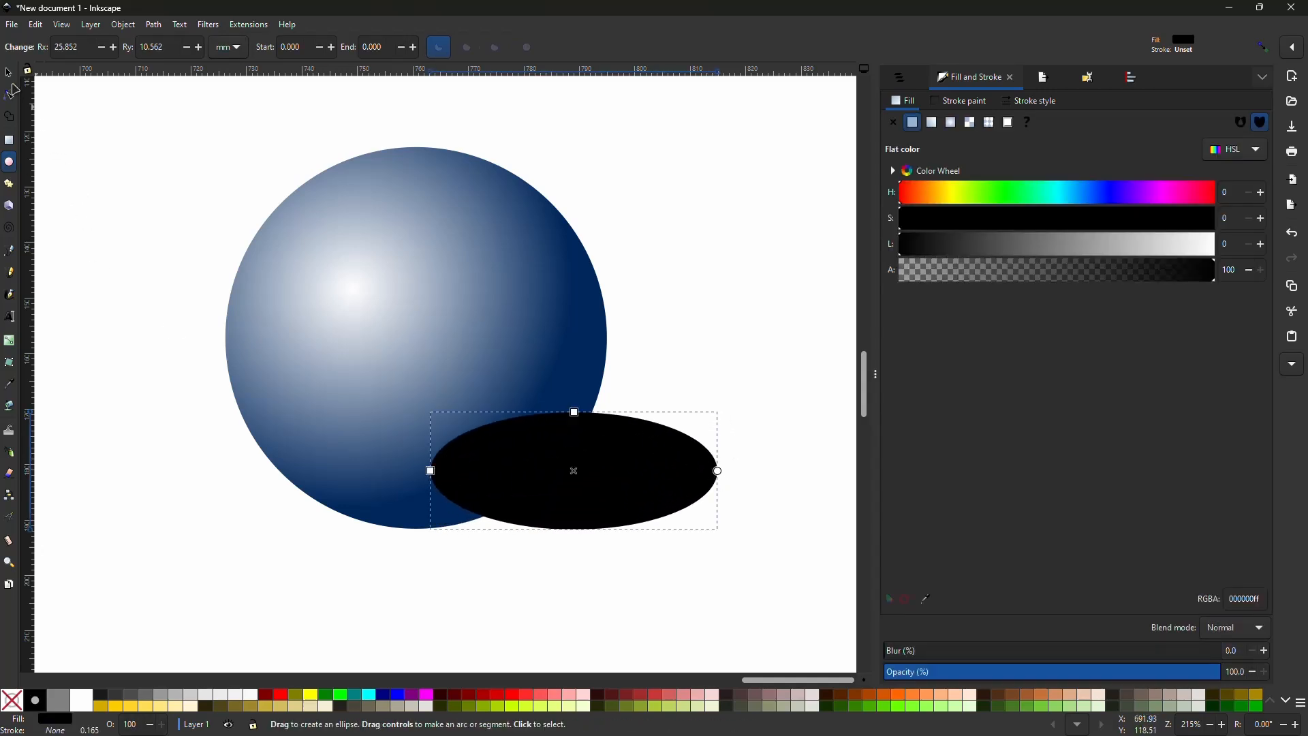
pyautogui.click(8, 72)
pyautogui.moveTo(600, 477); pyautogui.dragTo(586, 493)
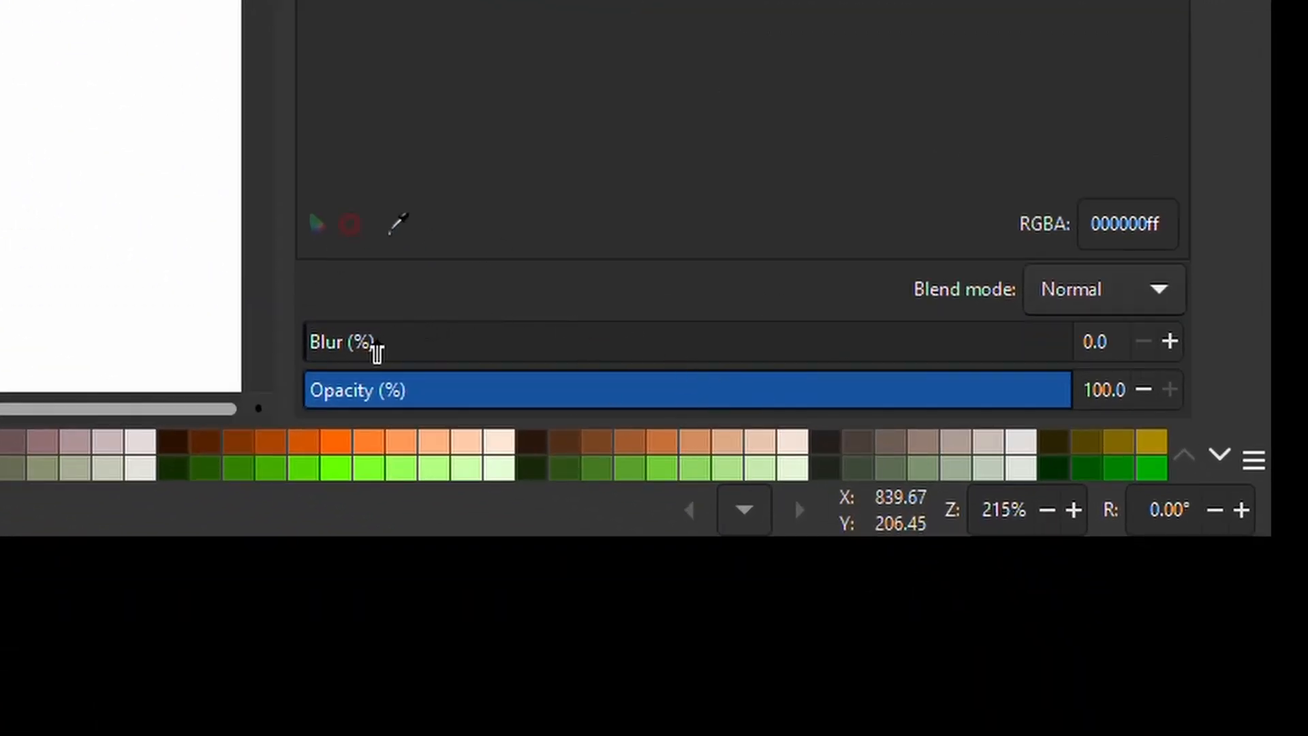
# Soften the black ellipse into a shadow with a blur of 53.9% and an opacity of 52.1%
pyautogui.moveTo(377, 351); pyautogui.dragTo(581, 342)
pyautogui.click(647, 395)
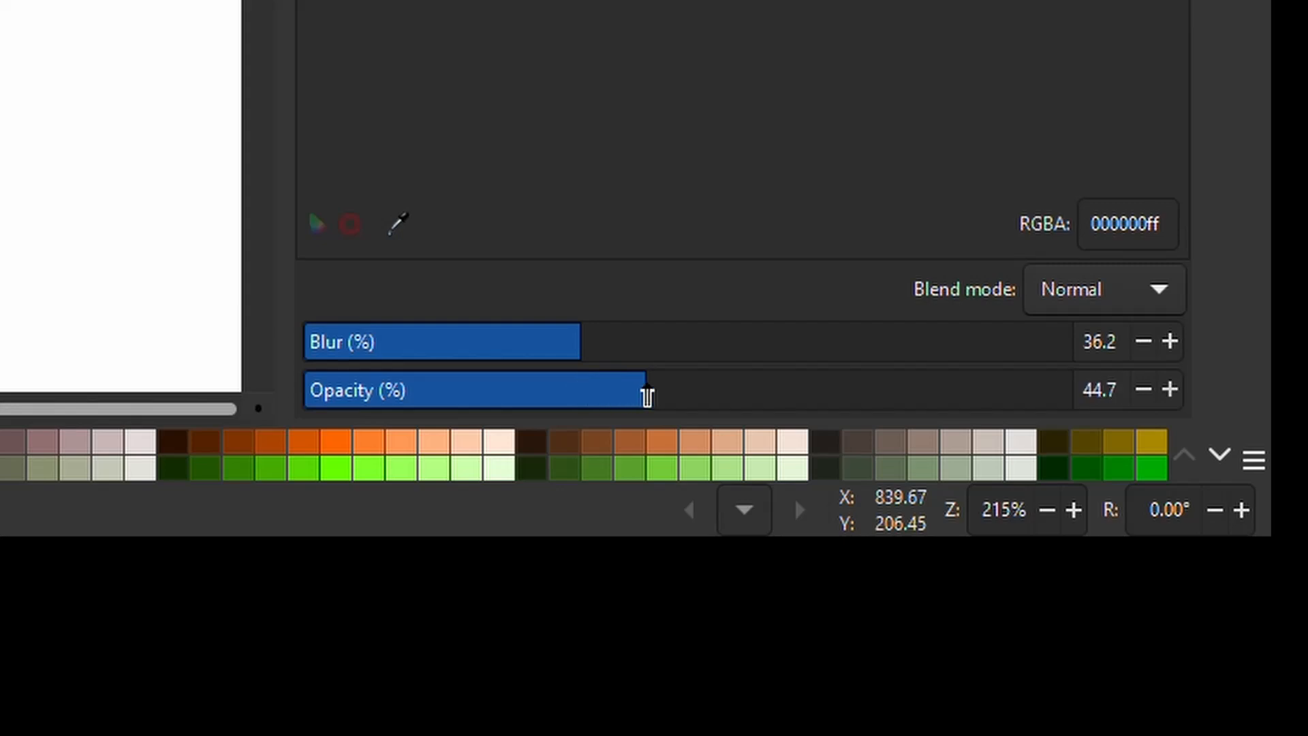
pyautogui.moveTo(648, 395)
pyautogui.mouseDown()
pyautogui.moveTo(584, 400)
pyautogui.moveTo(663, 378)
pyautogui.mouseUp()
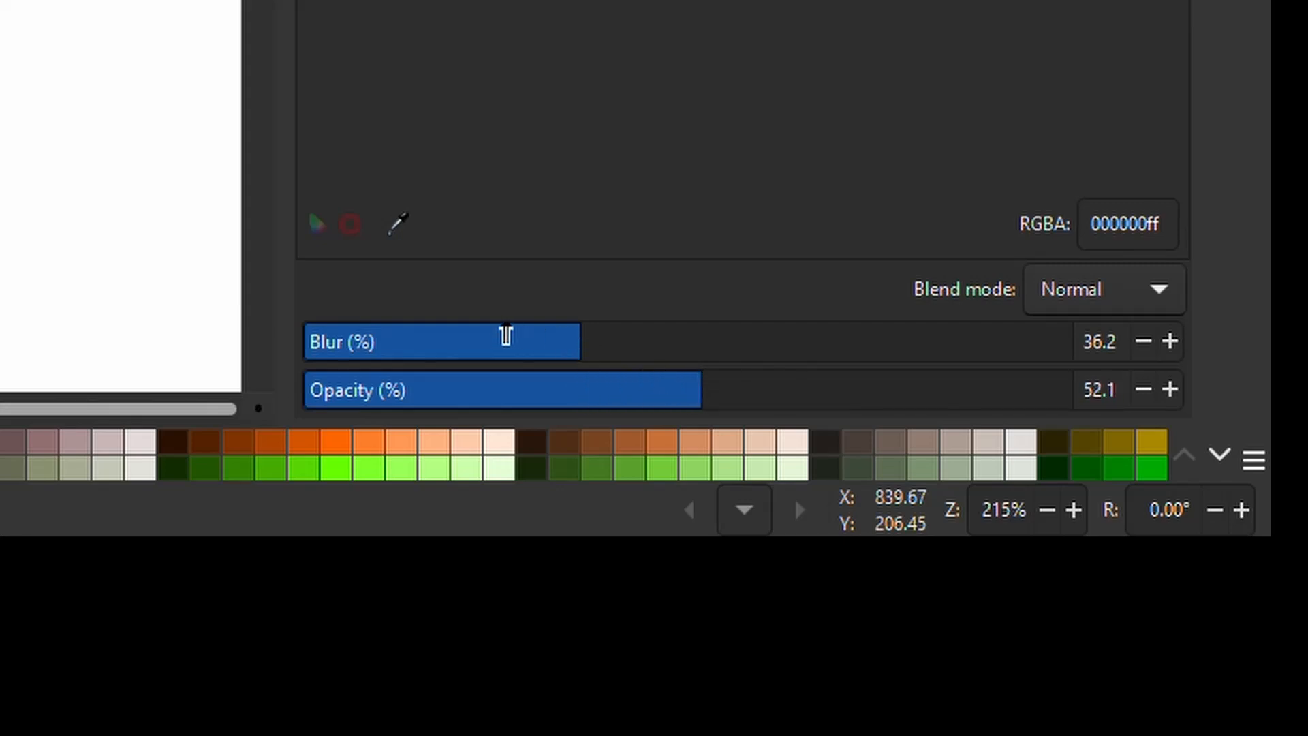
pyautogui.moveTo(505, 339); pyautogui.dragTo(718, 376)
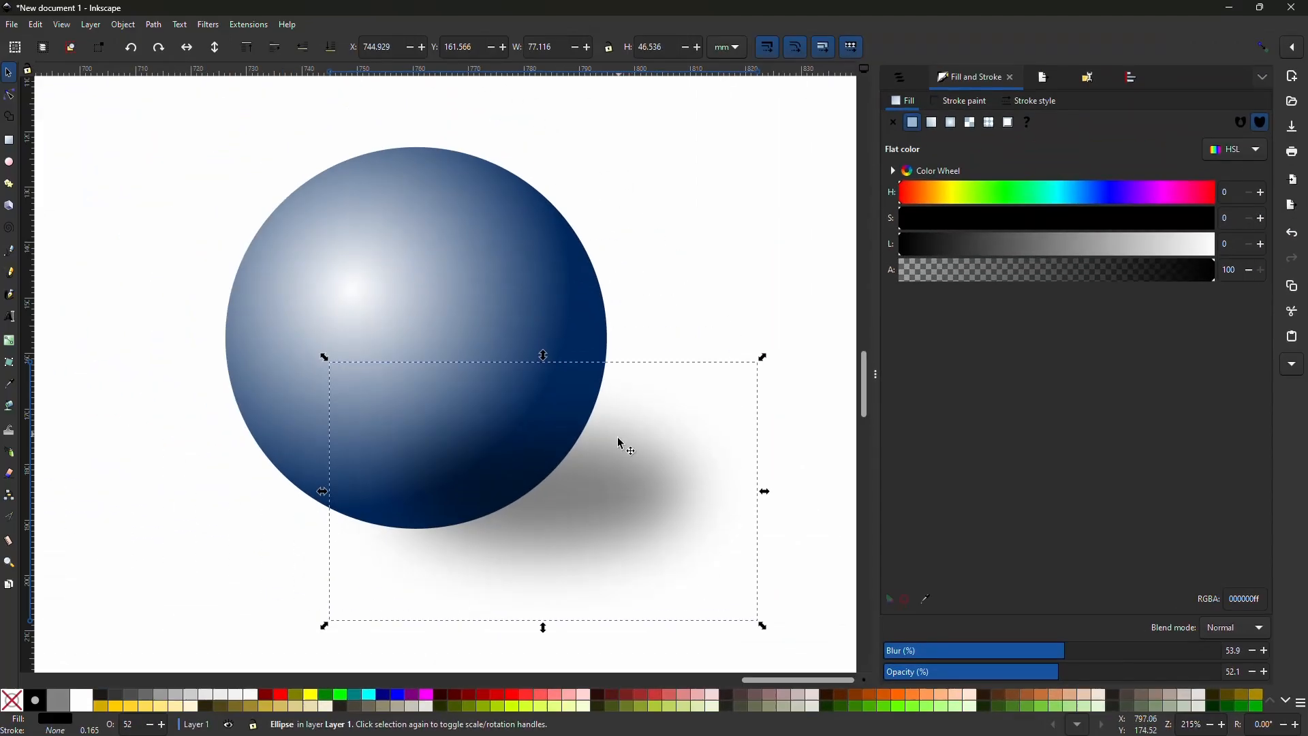
# Move the blurred ellipse left beneath the sphere's lower edge and lower it behind the sphere
pyautogui.moveTo(619, 443); pyautogui.dragTo(545, 481)
pyautogui.press('pagedown')
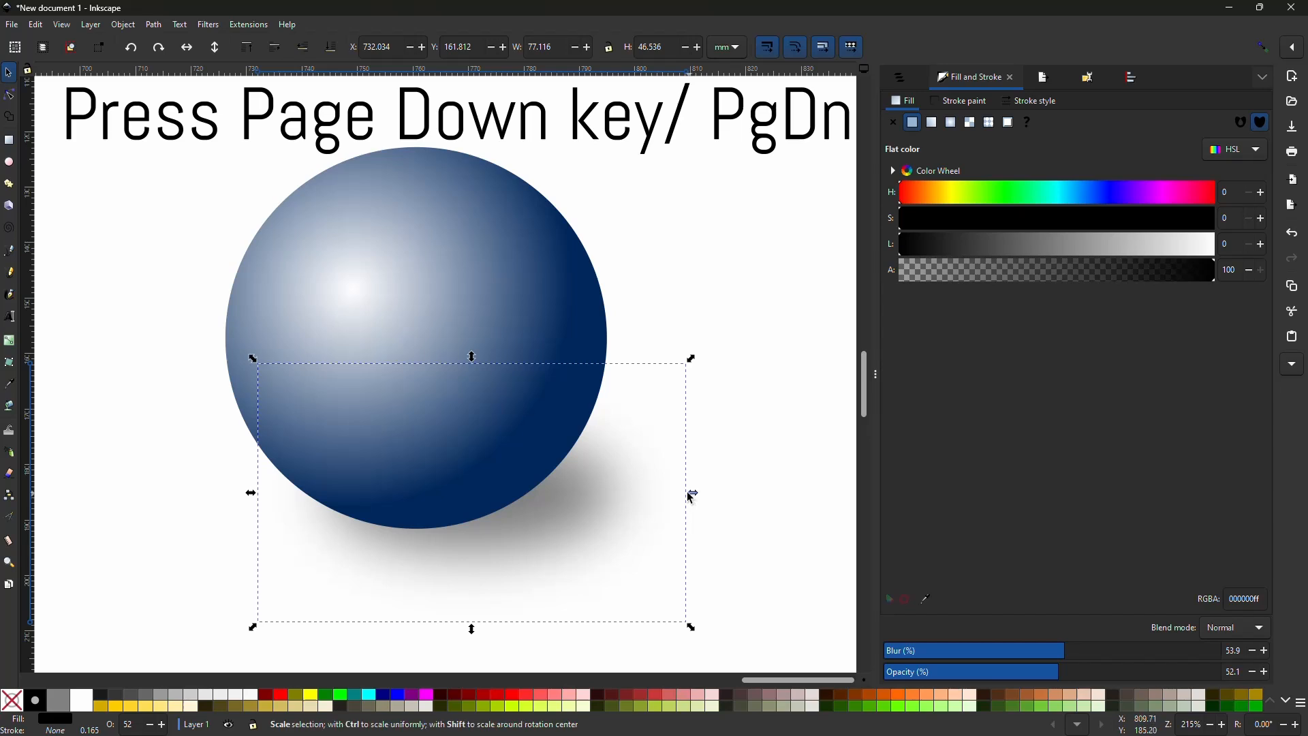
pyautogui.hotkey('ctrl', 'z')
pyautogui.rightClick(453, 497)
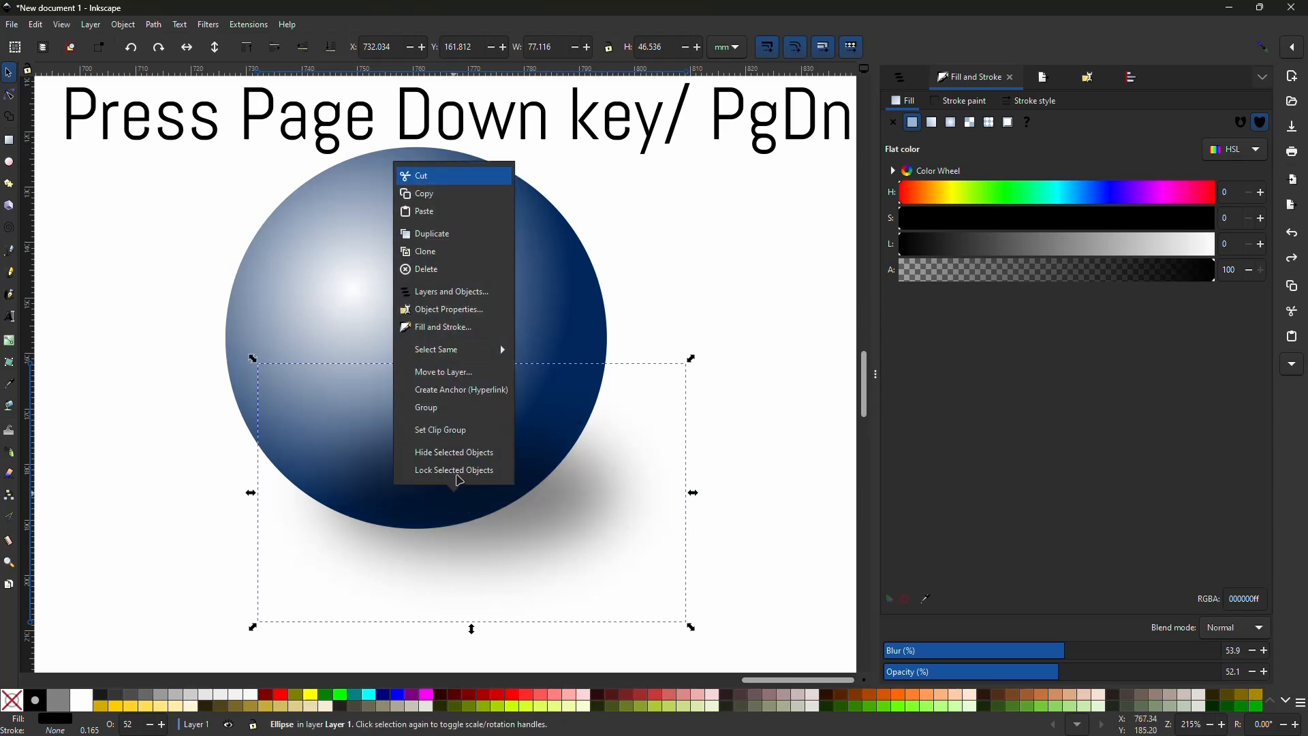
pyautogui.click(455, 481)
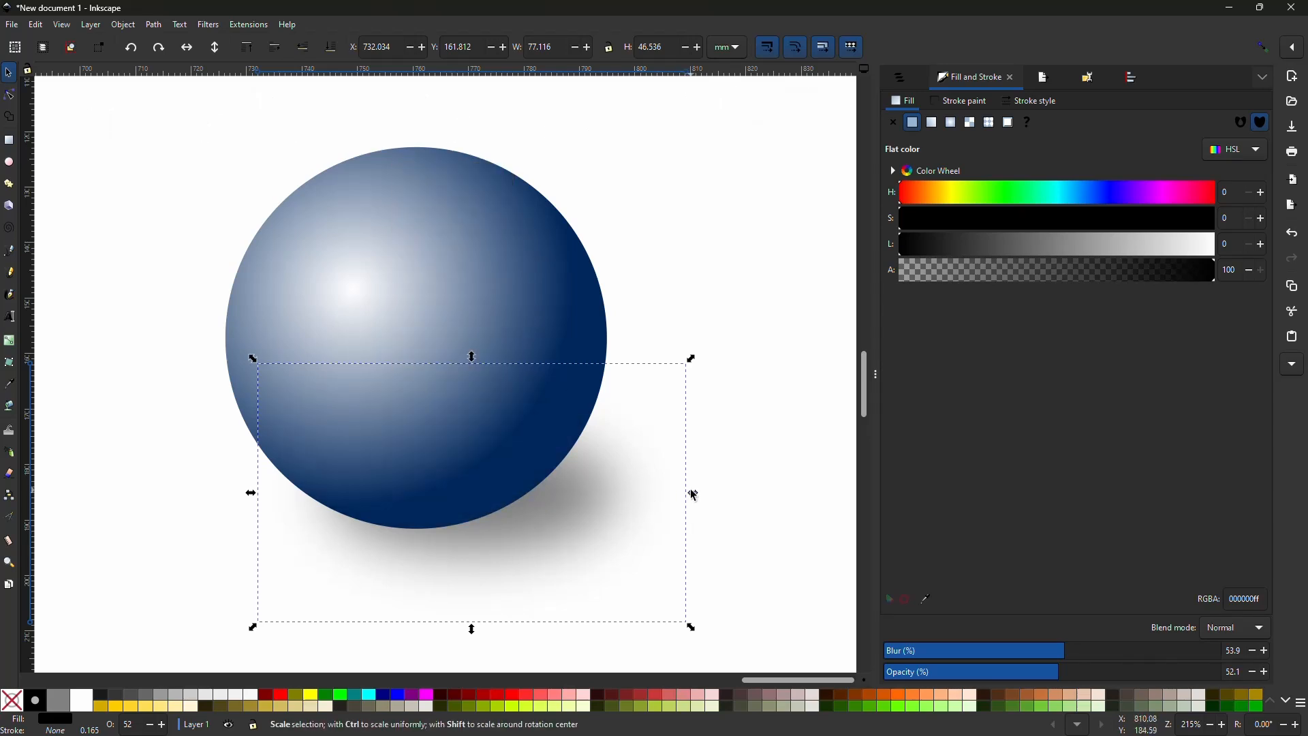
# Resize the shadow to about 76.6 mm wide and 58.6 mm high, making it taller around its centre
pyautogui.press('e')
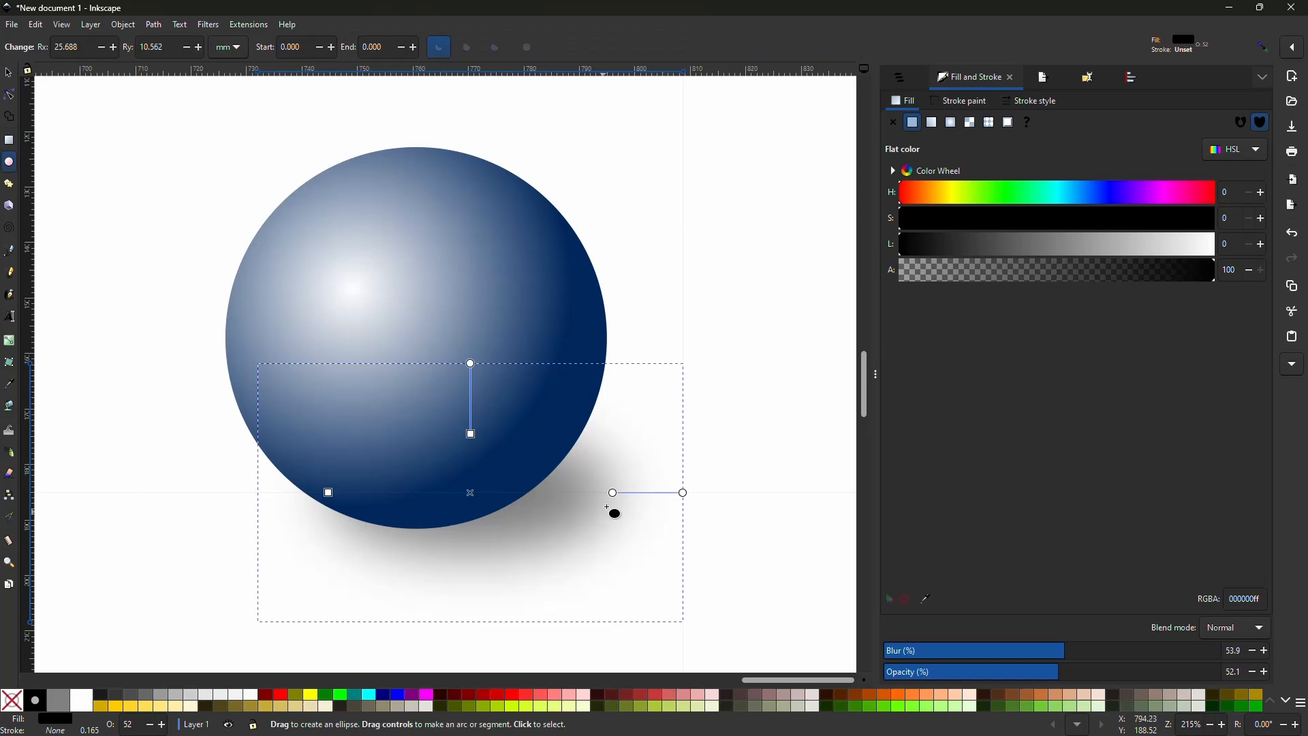
pyautogui.press('Escape')
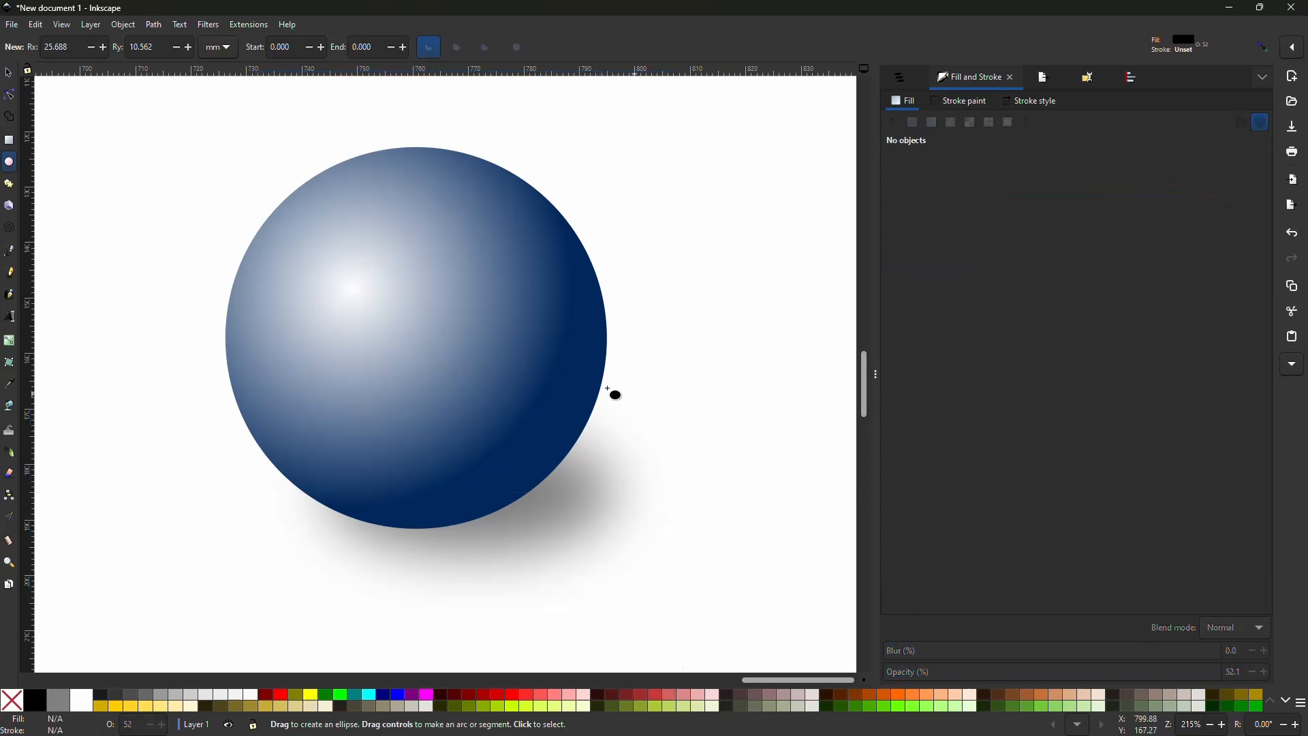
pyautogui.click(12, 75)
pyautogui.click(602, 521)
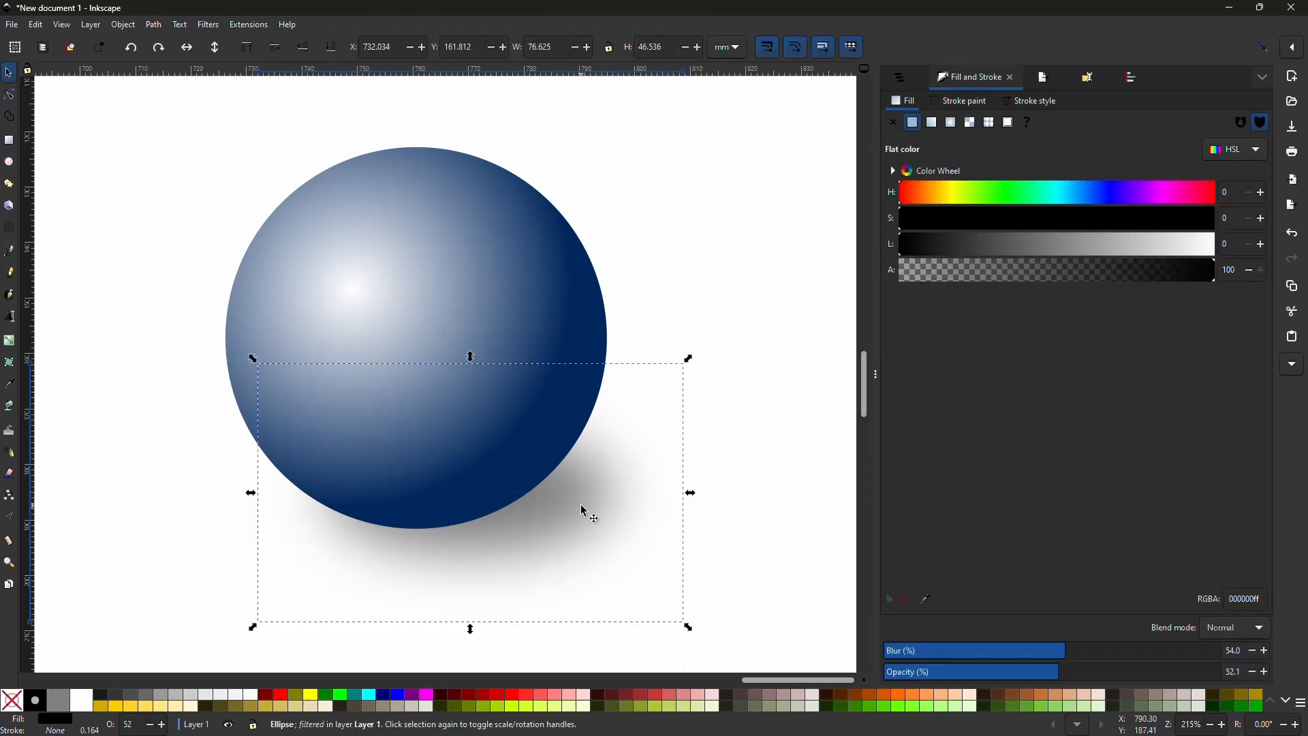
pyautogui.moveTo(691, 493); pyautogui.dragTo(692, 461)
pyautogui.press('Escape')
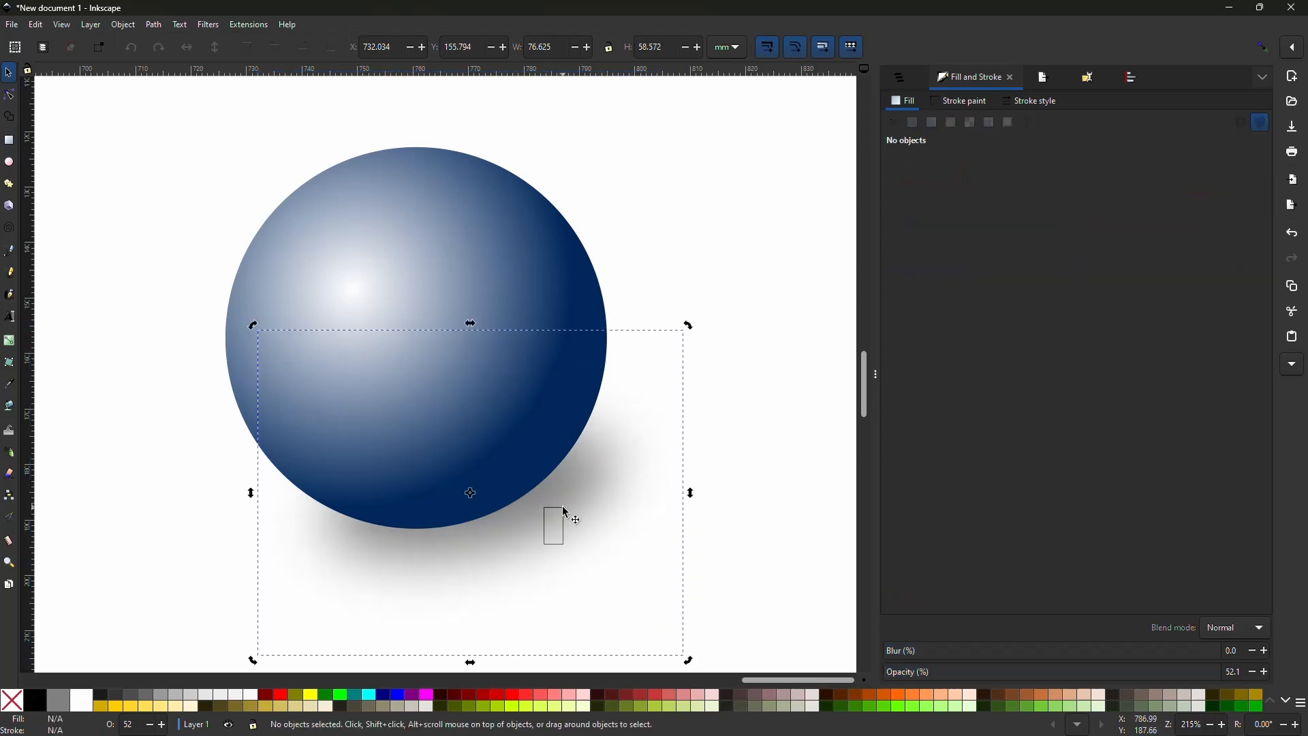
# Enlarge the shadow to about 79.8 by 63.1 mm and reposition it under the sphere's lower-right edge
pyautogui.click(599, 490)
pyautogui.moveTo(598, 490); pyautogui.dragTo(612, 448)
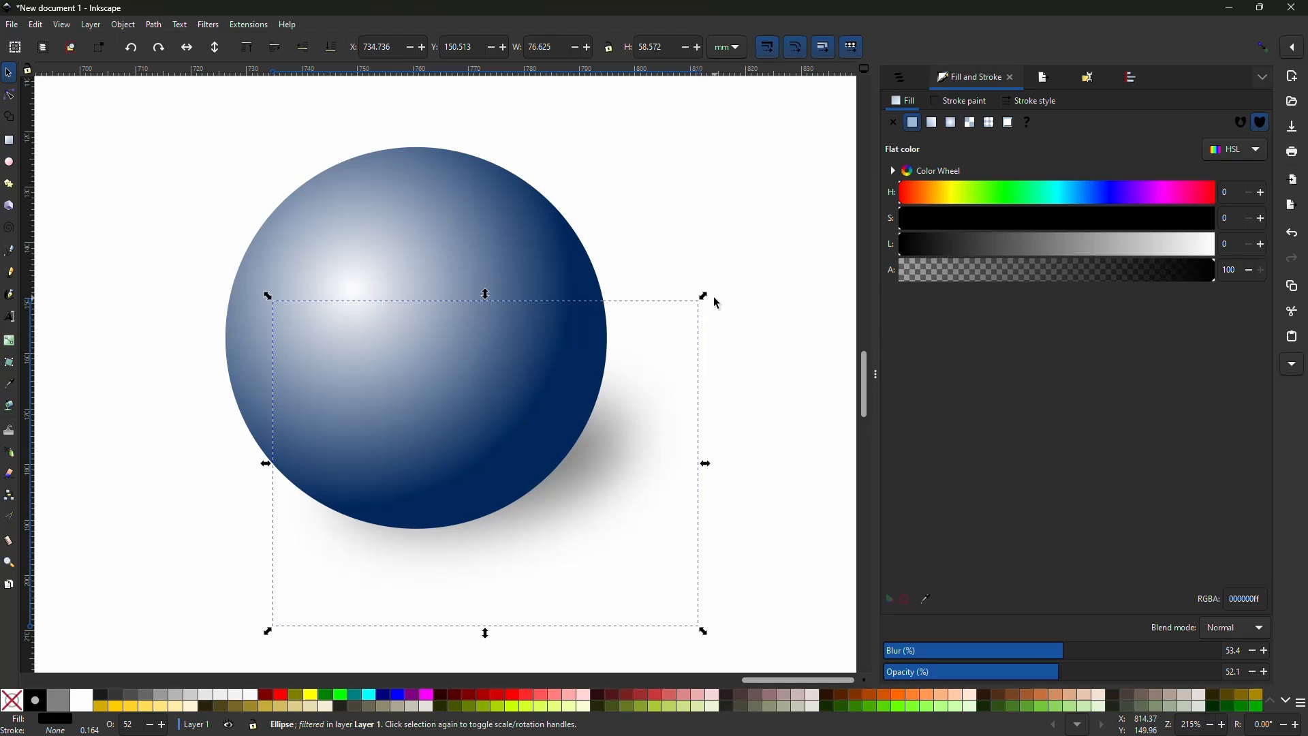
pyautogui.moveTo(704, 295); pyautogui.dragTo(722, 271)
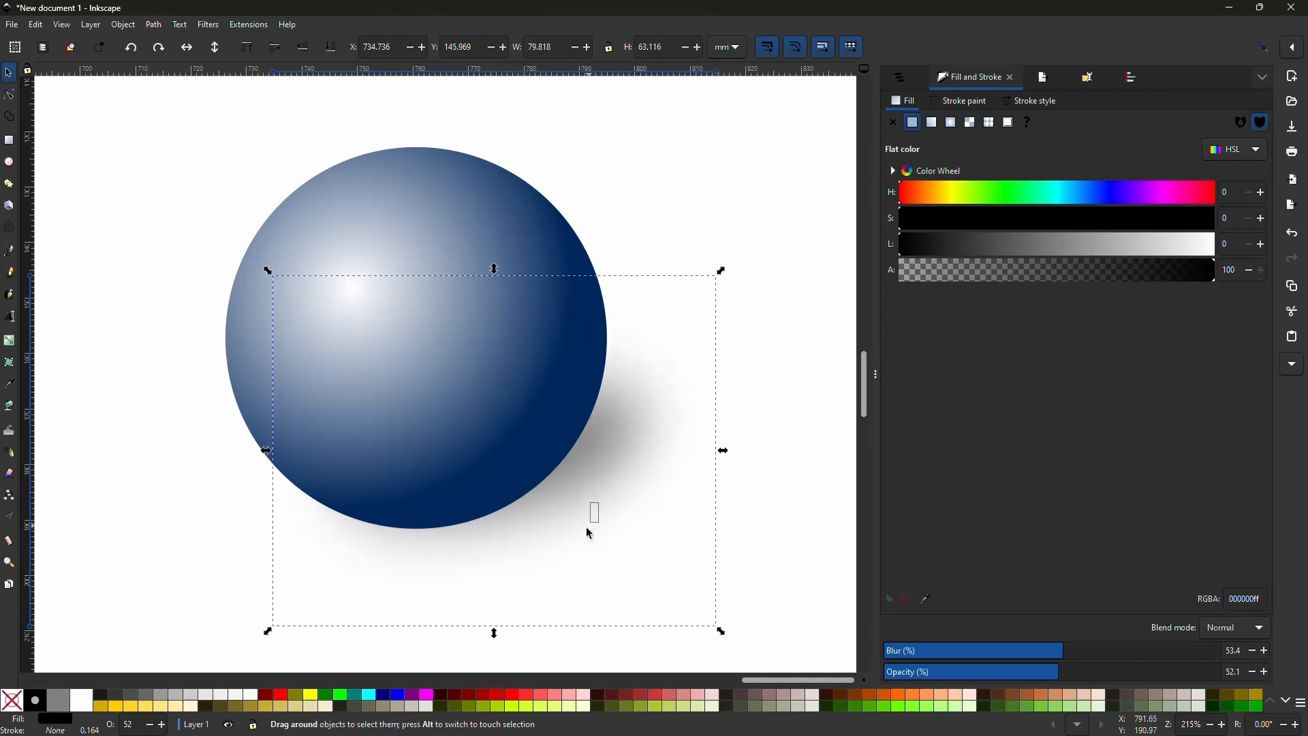
pyautogui.moveTo(586, 528); pyautogui.dragTo(585, 531)
pyautogui.moveTo(632, 426); pyautogui.dragTo(627, 453)
pyautogui.click(723, 486)
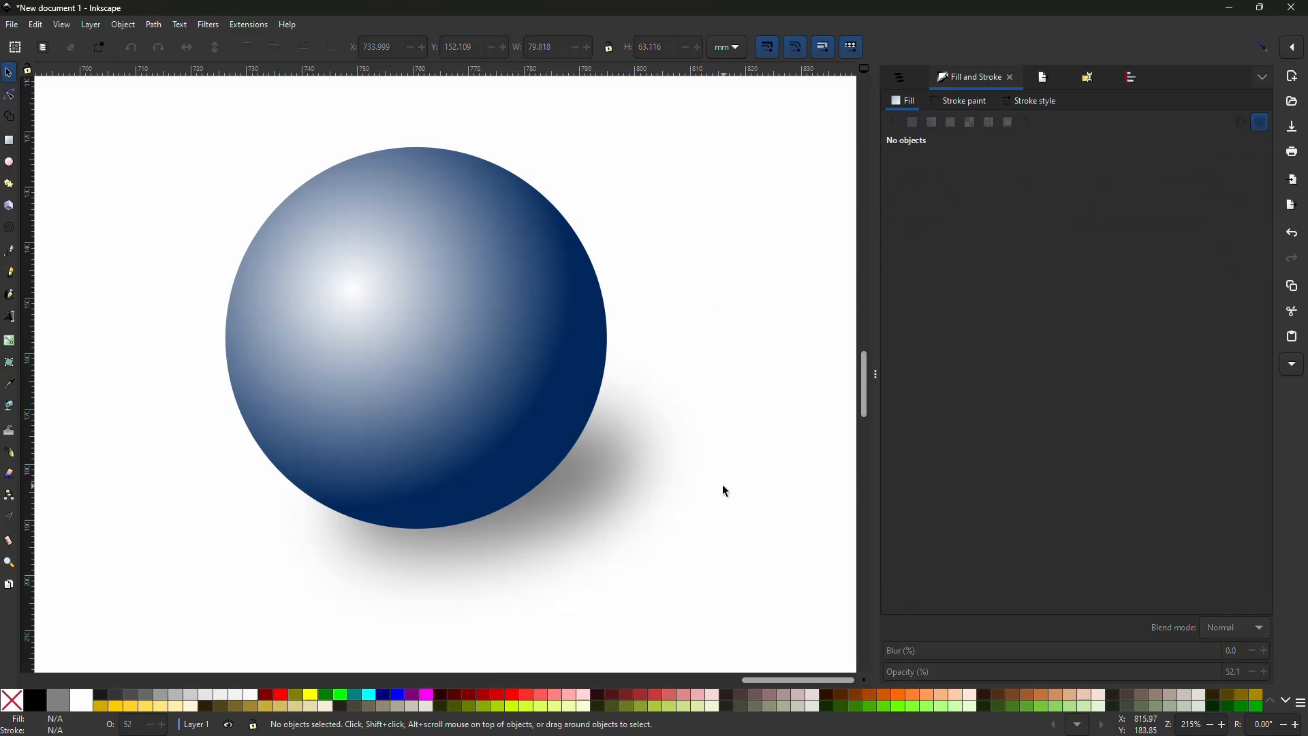
# Widen the shadow to about 93.5 mm and shift it slightly up-left so it extends out to the sphere's right
pyautogui.click(666, 482)
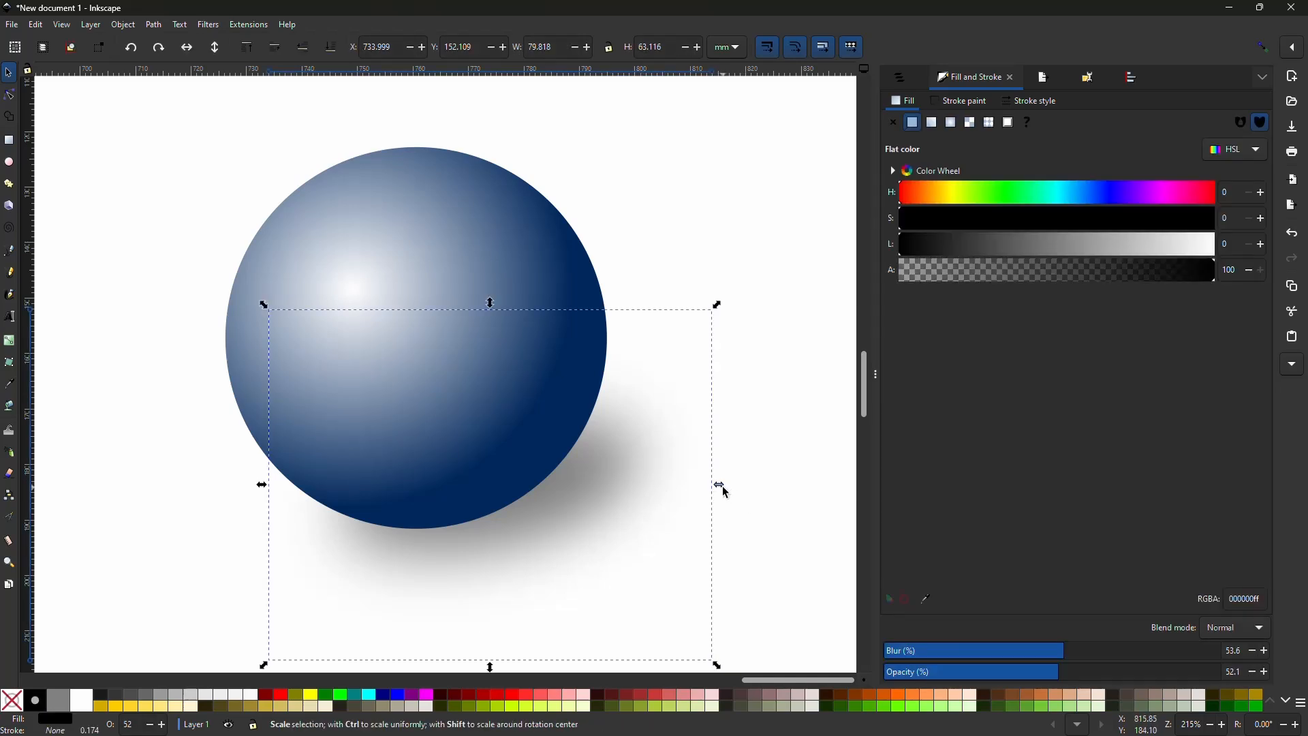
pyautogui.moveTo(721, 485); pyautogui.dragTo(795, 487)
pyautogui.moveTo(654, 495); pyautogui.dragTo(627, 483)
pyautogui.click(677, 198)
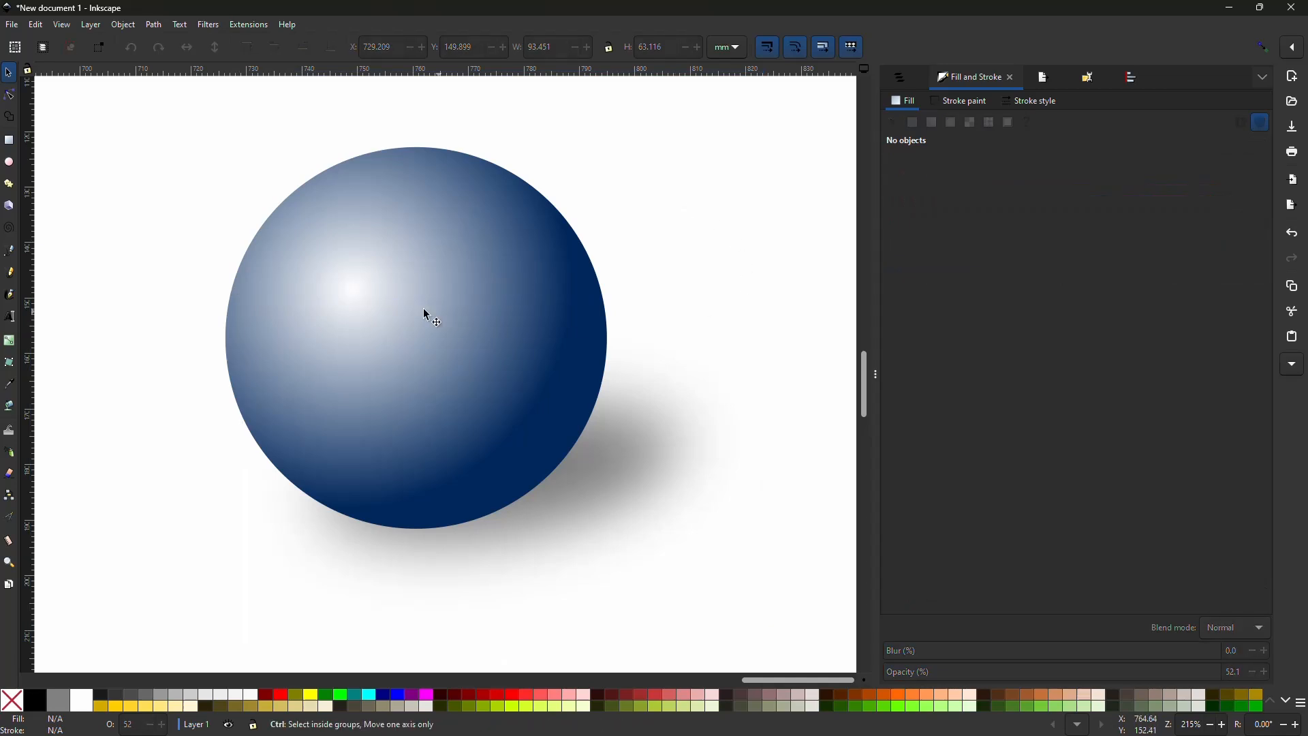
# Group the blue sphere with its shadow
pyautogui.scroll(-2, 373, 309)
pyautogui.hscroll(-2, 254, 377)
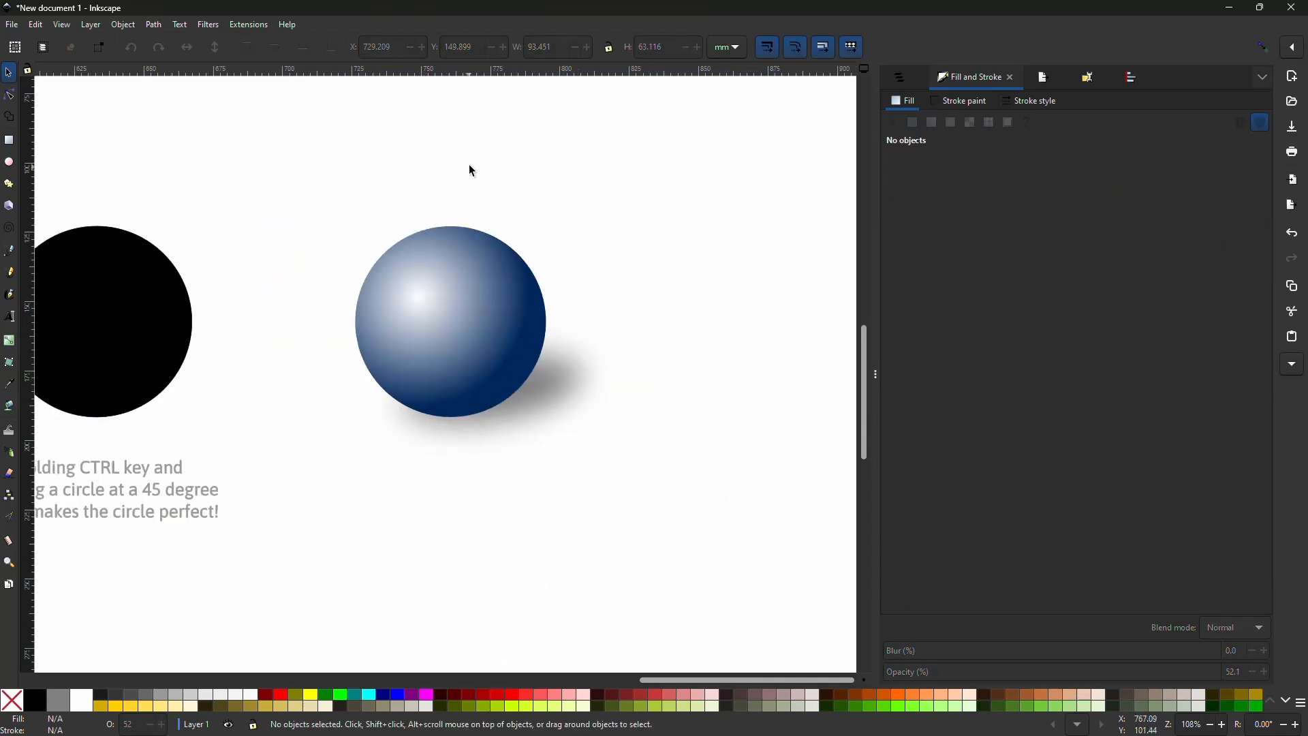
pyautogui.moveTo(303, 155); pyautogui.dragTo(709, 559)
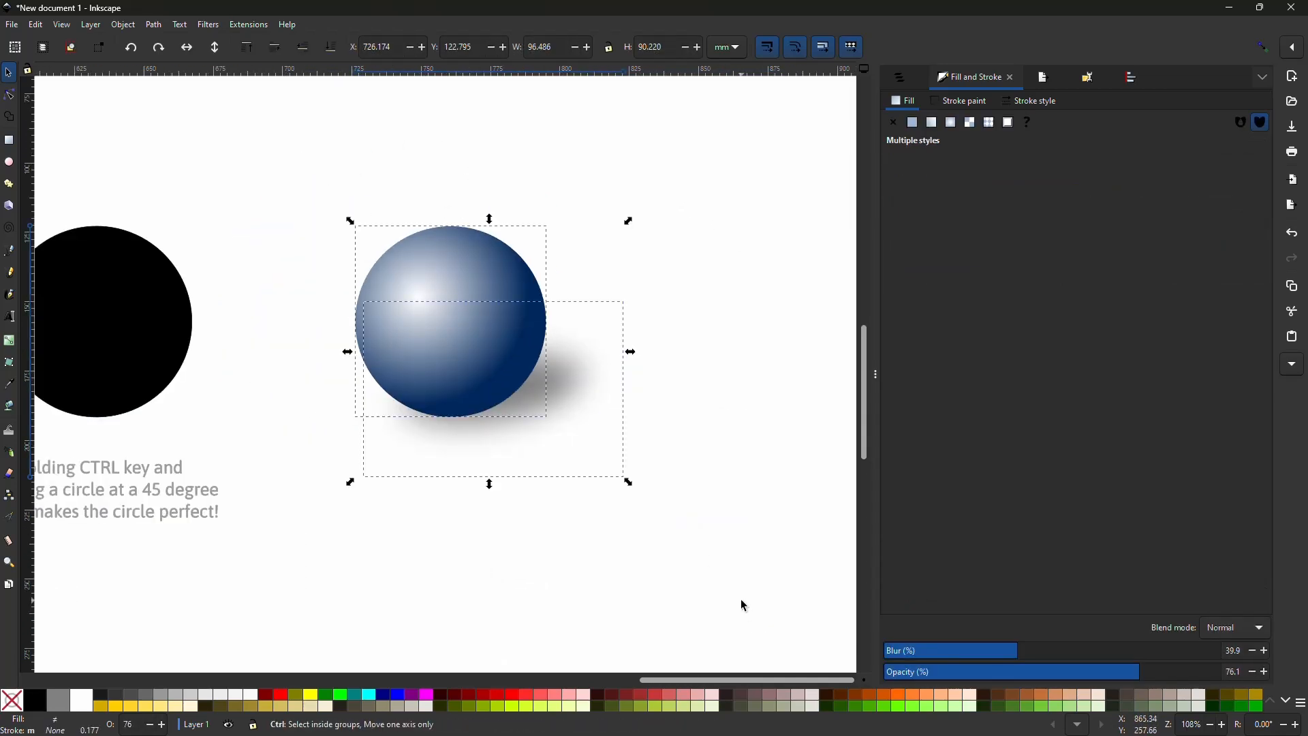
pyautogui.hotkey('ctrl', 'g')
# Shrink the larger example sphere group to about 137.7 by 97.8 mm and place it to the right of the new sphere
pyautogui.scroll(-3, 593, 534)
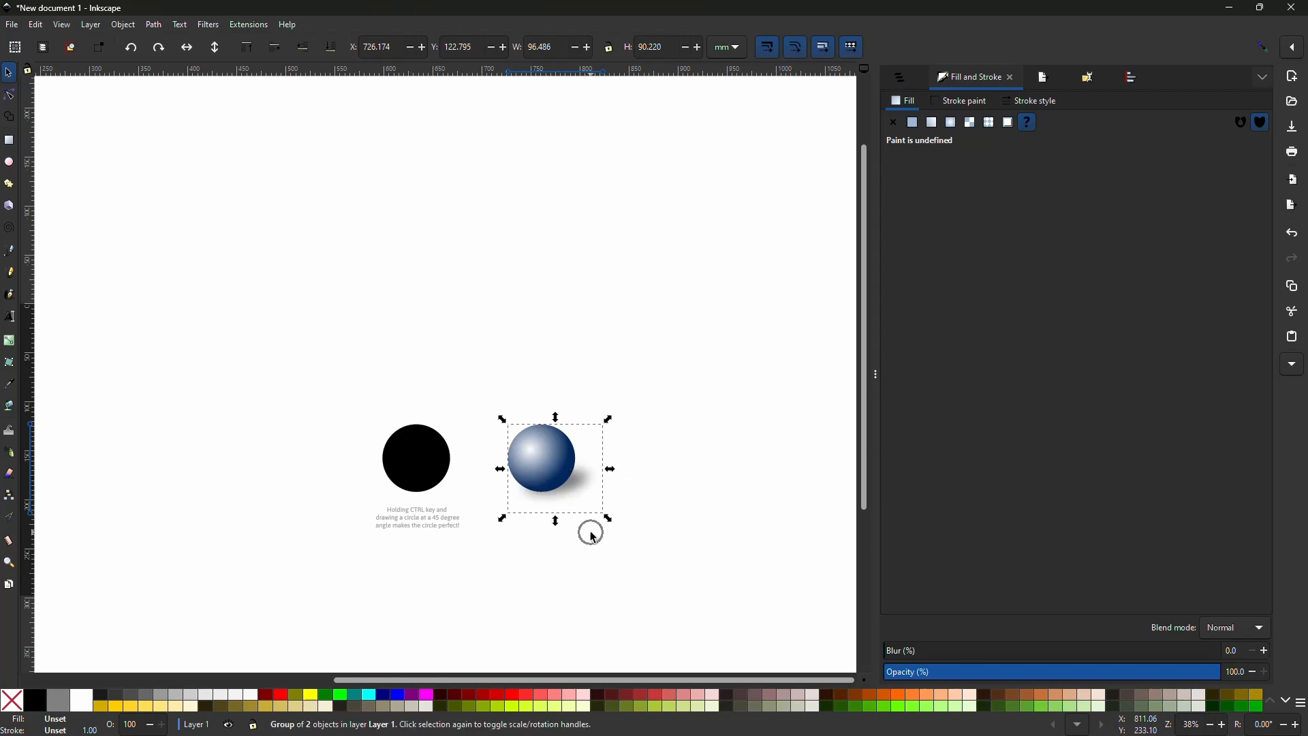
pyautogui.hscroll(-6, 593, 538)
pyautogui.hscroll(8, 593, 538)
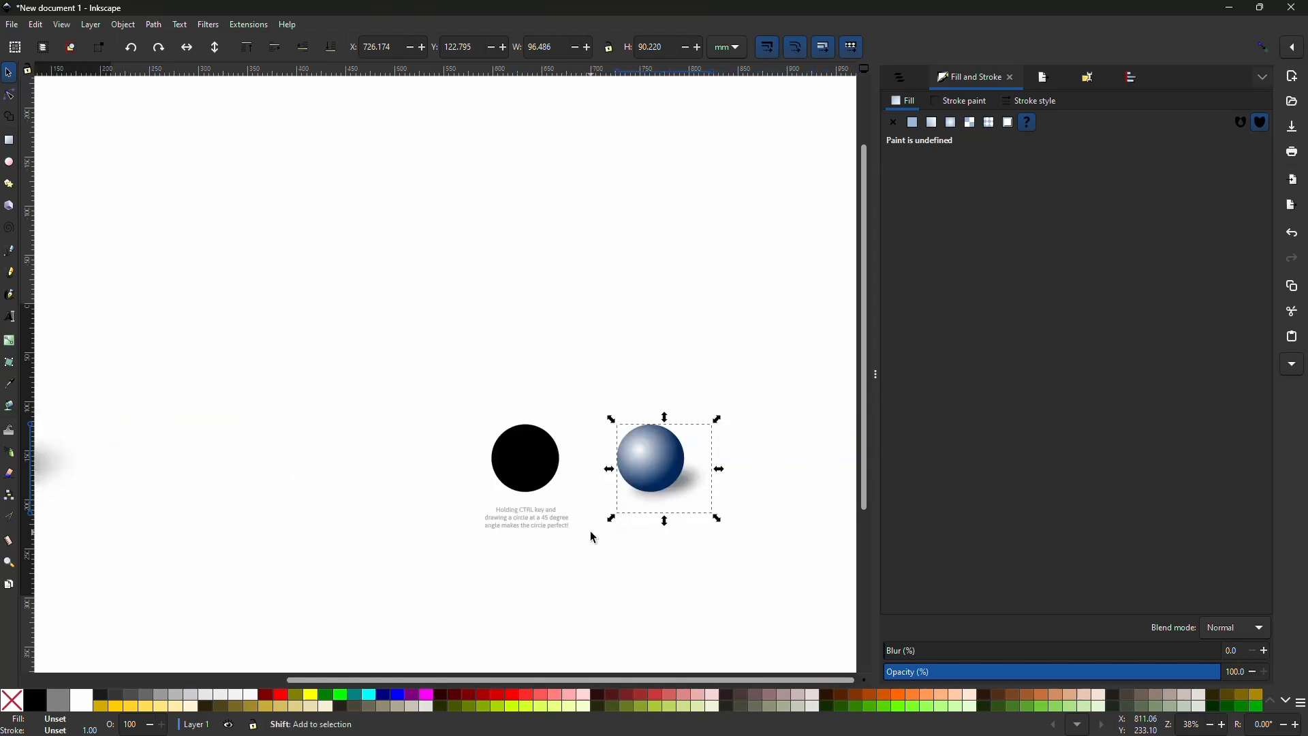
pyautogui.hscroll(-8, 593, 538)
pyautogui.hscroll(-2, 592, 537)
pyautogui.click(247, 425)
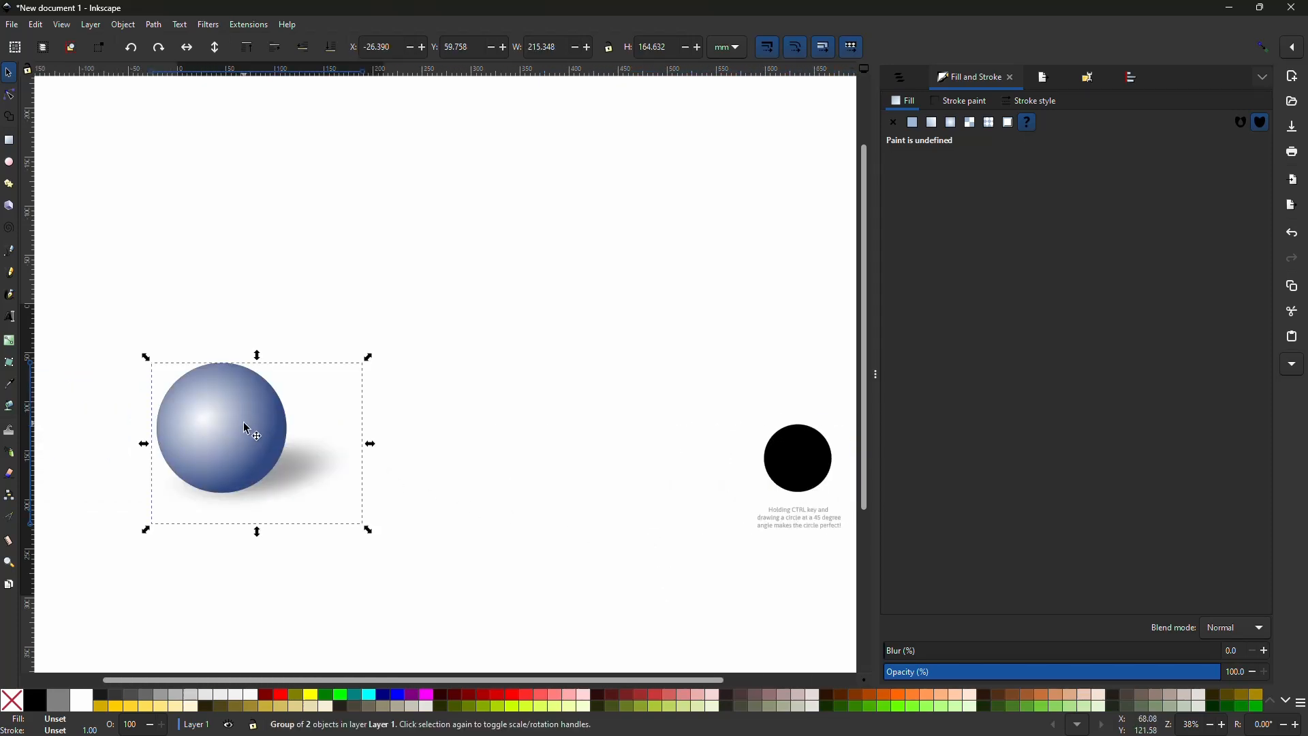
pyautogui.moveTo(246, 426); pyautogui.dragTo(567, 433)
pyautogui.moveTo(689, 370); pyautogui.dragTo(611, 432)
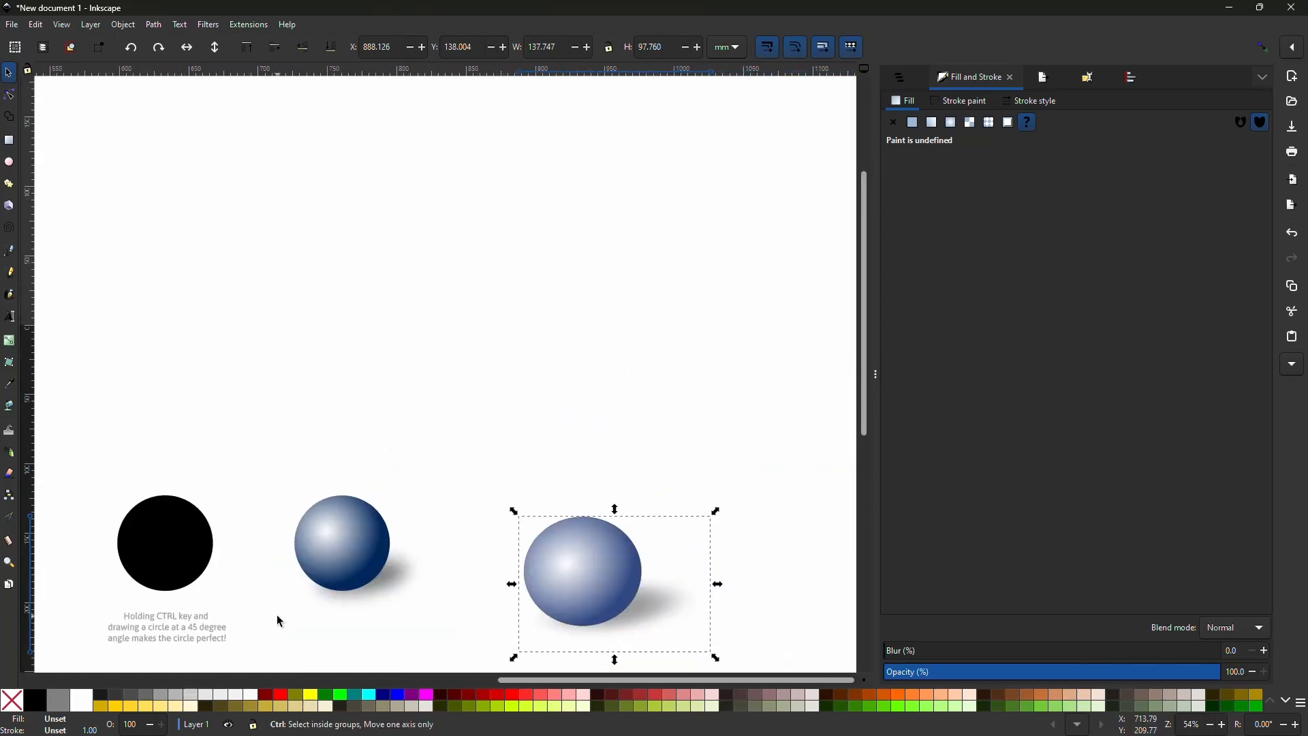
pyautogui.scroll(2, 314, 625)
pyautogui.moveTo(691, 576); pyautogui.dragTo(589, 534)
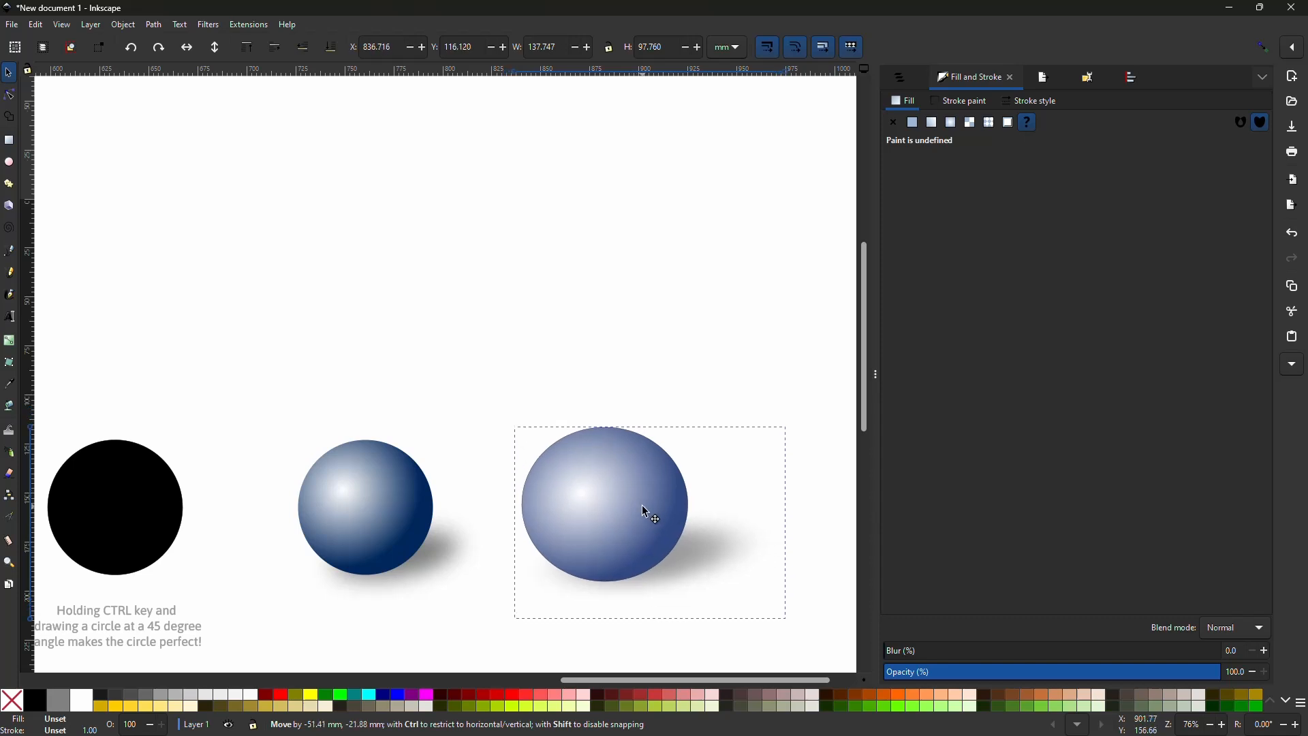
pyautogui.click(419, 385)
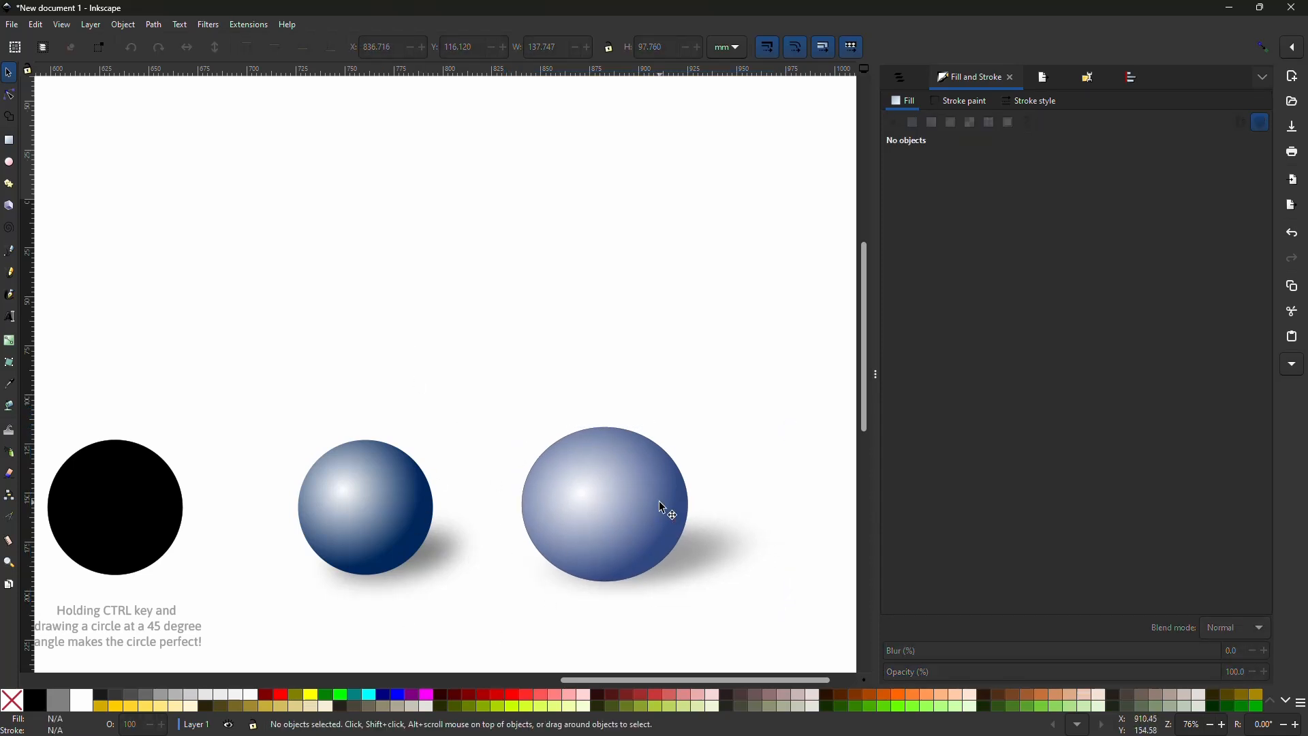
# Add the text "SUBSCRIBE!!!" in the empty canvas area above the spheres
pyautogui.keyDown('ctrl'); pyautogui.scroll(-6, 459, 438); pyautogui.keyUp('ctrl')
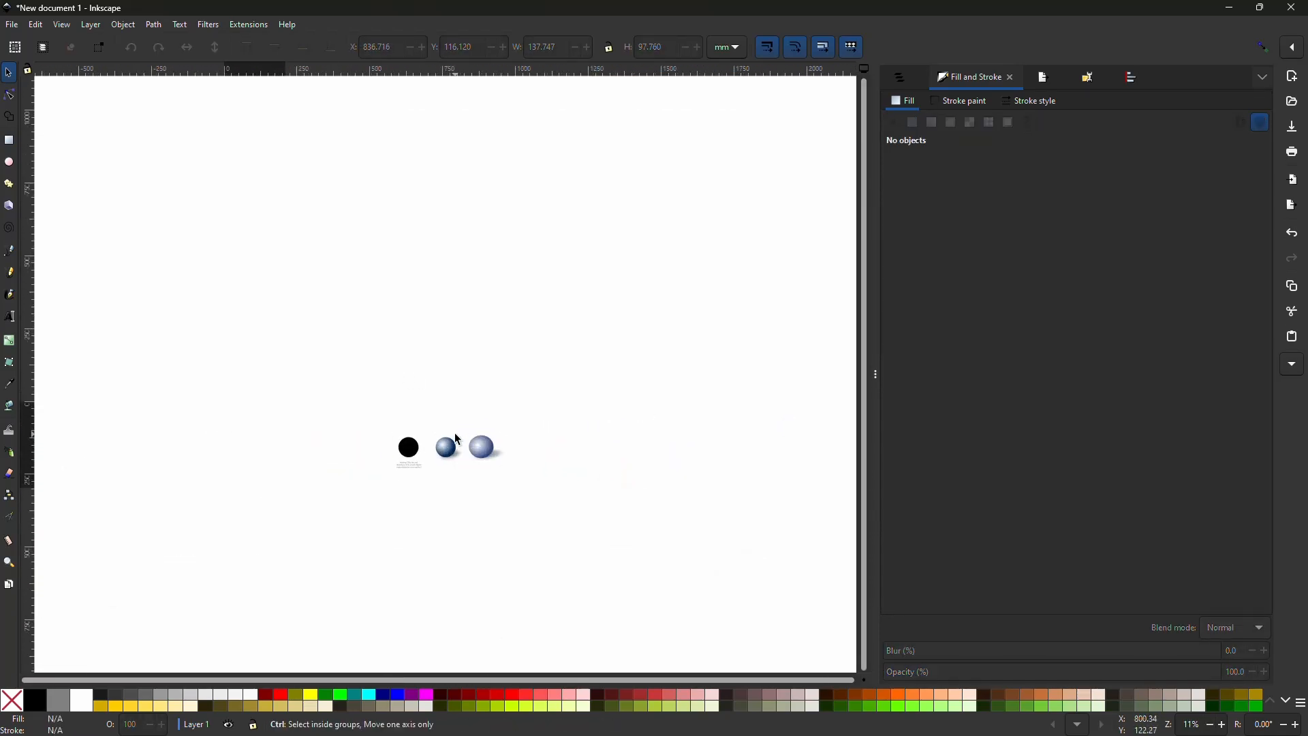
pyautogui.keyDown('ctrl'); pyautogui.scroll(5, 454, 432); pyautogui.keyUp('ctrl')
pyautogui.scroll(3, 452, 430)
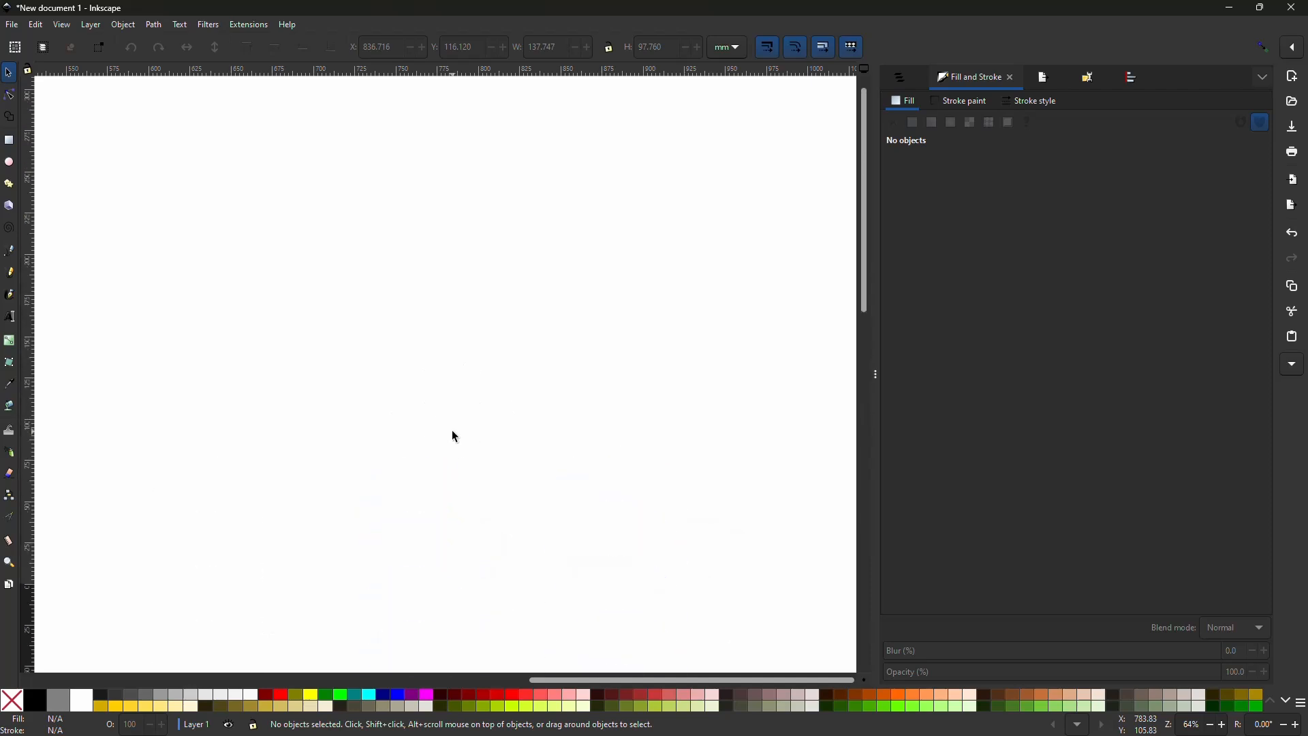
pyautogui.scroll(1, 455, 436)
pyautogui.click(9, 316)
pyautogui.click(165, 333)
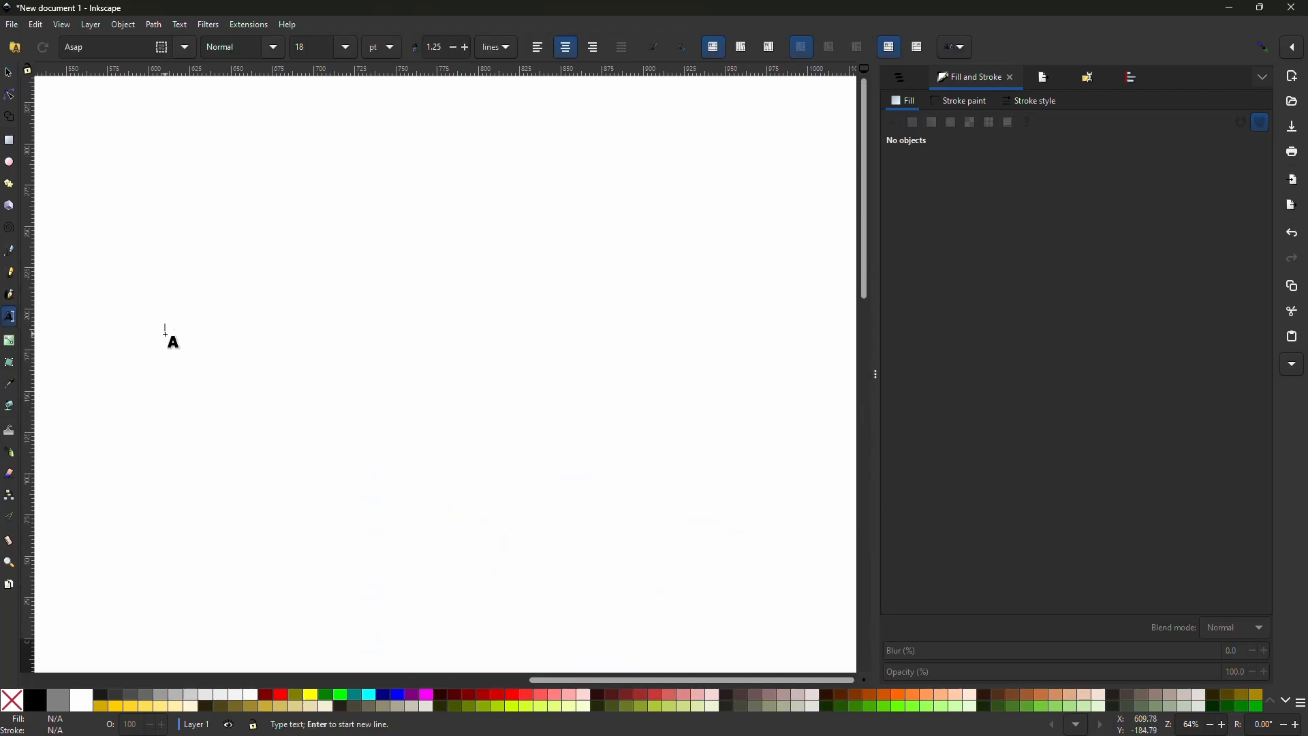
pyautogui.keyDown('ctrl'); pyautogui.scroll(5, 122, 314); pyautogui.keyUp('ctrl')
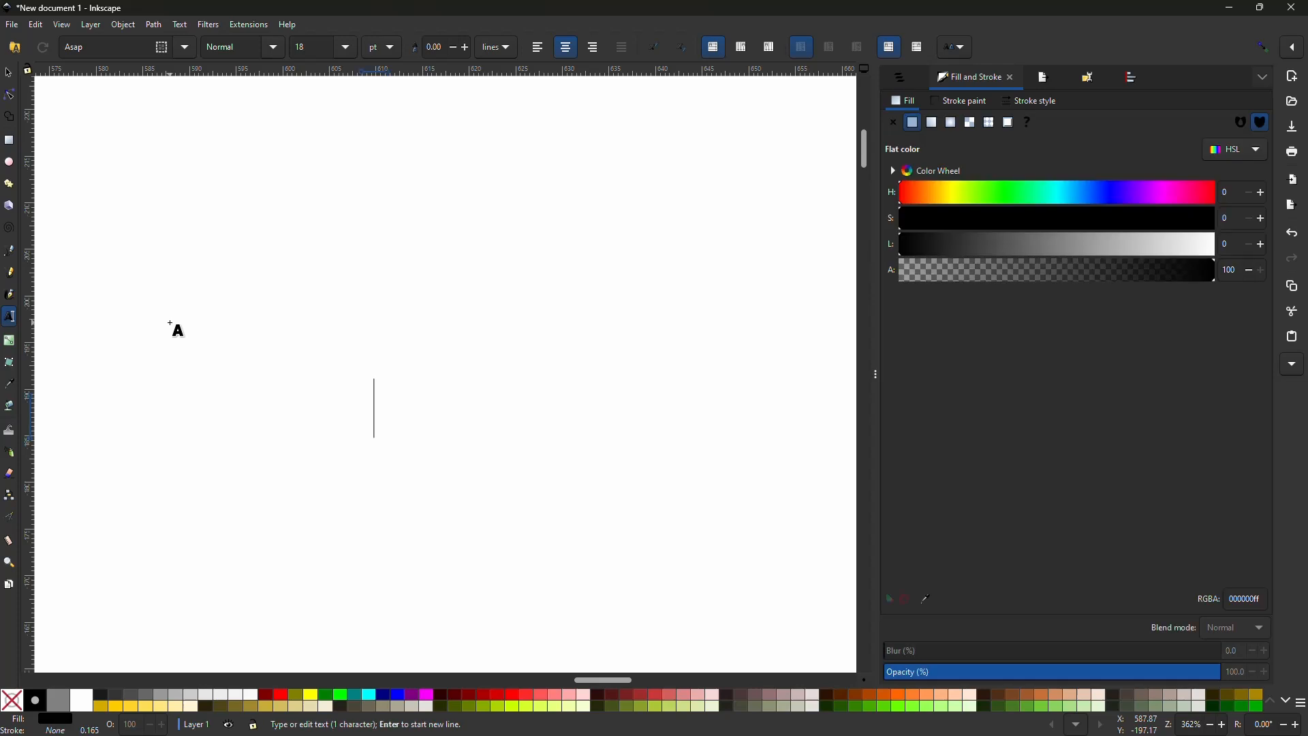
pyautogui.write('SUBSC')
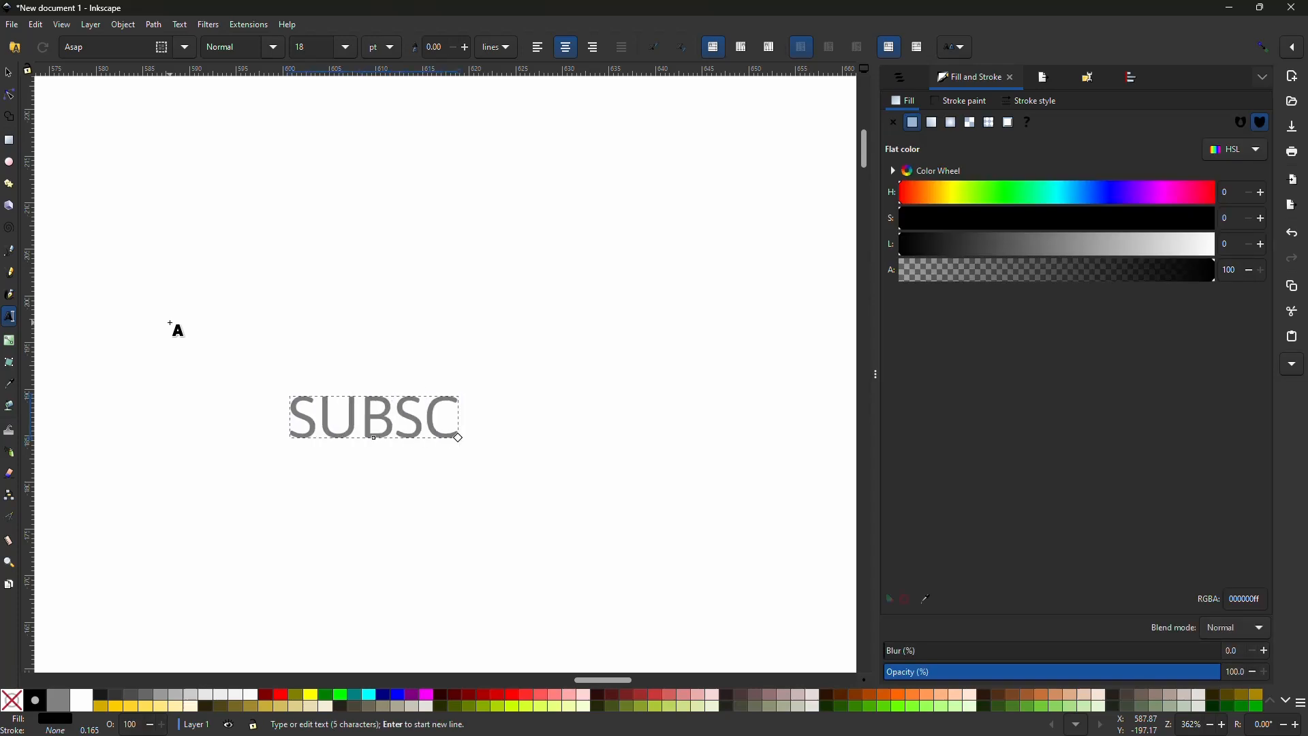
pyautogui.write('r')
pyautogui.press('BackSpace')
pyautogui.write('RIB')
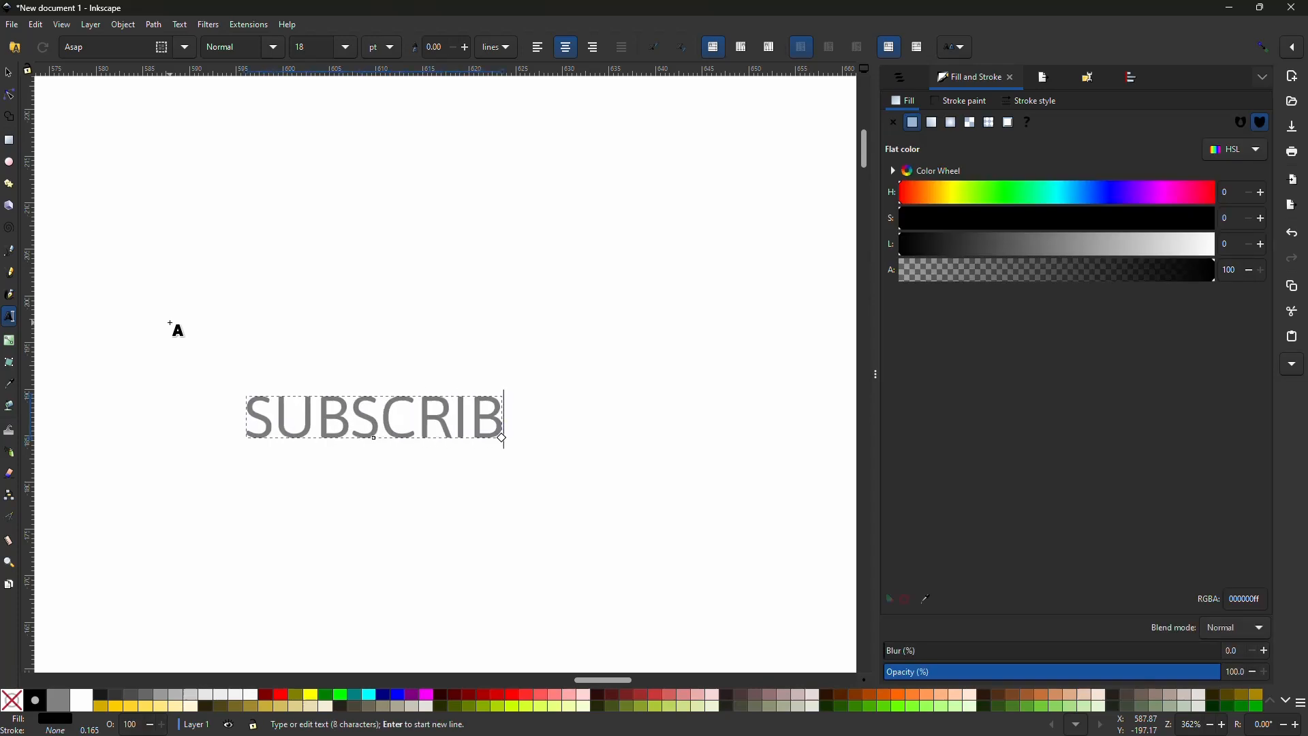
pyautogui.write('E!!!')
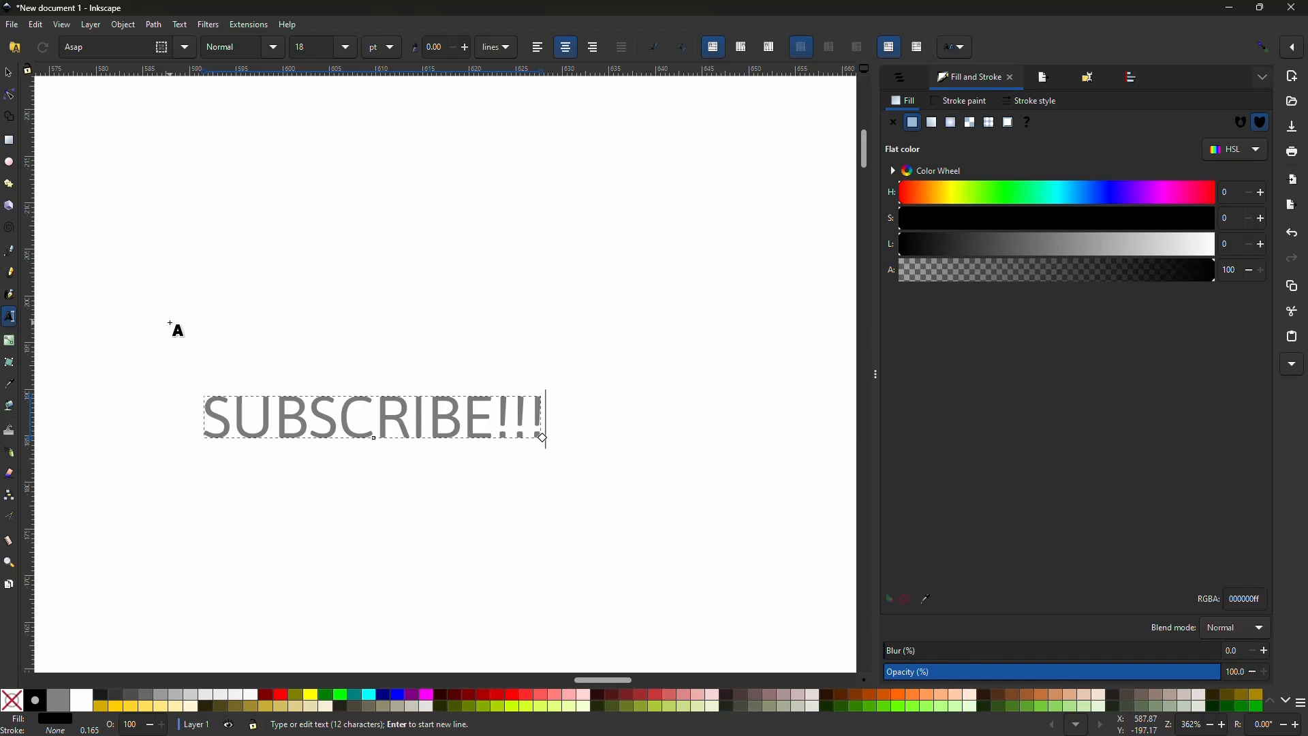
# Remove the three exclamation marks from the closing text, leaving "SUBSCRIBE"
pyautogui.press('BackSpace')
pyautogui.press('BackSpace')
pyautogui.press('BackSpace')
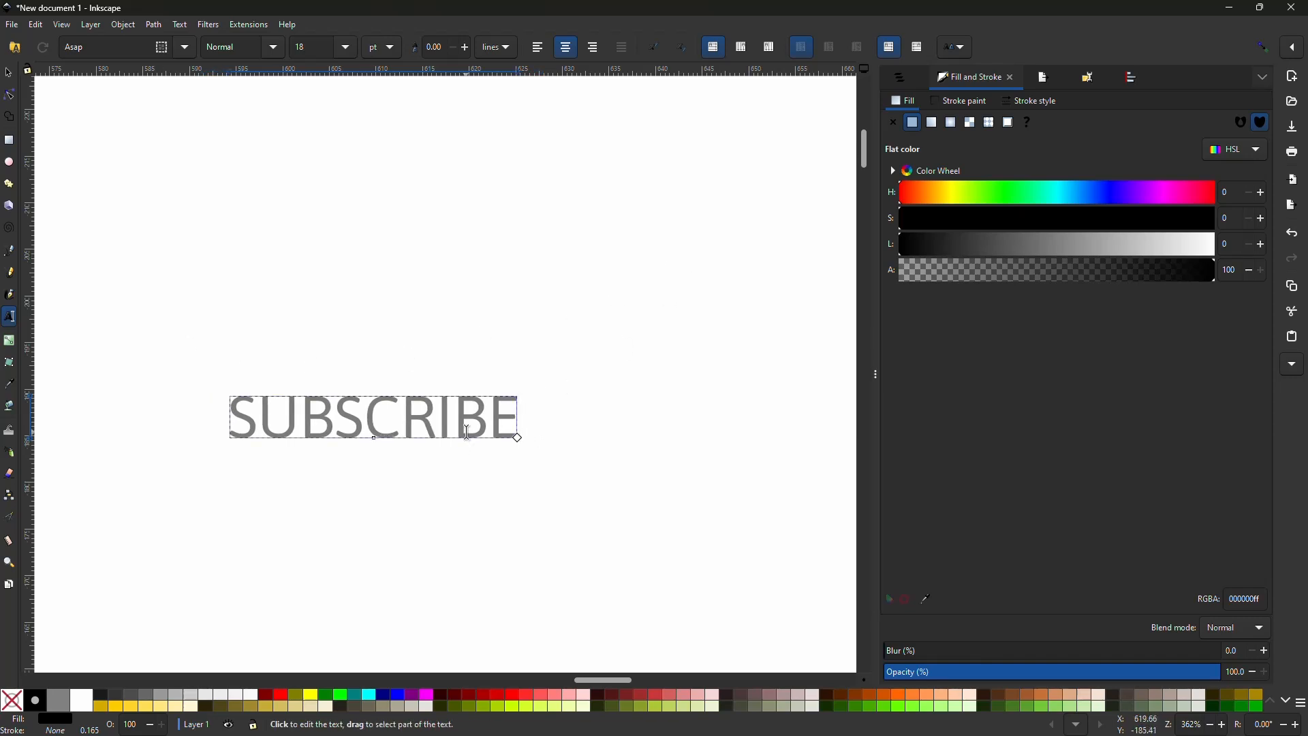
# Set the font of the "SUBSCRIBE" text to Minecraft and return to the Selector tool
pyautogui.hotkey('ctrl', 'a')
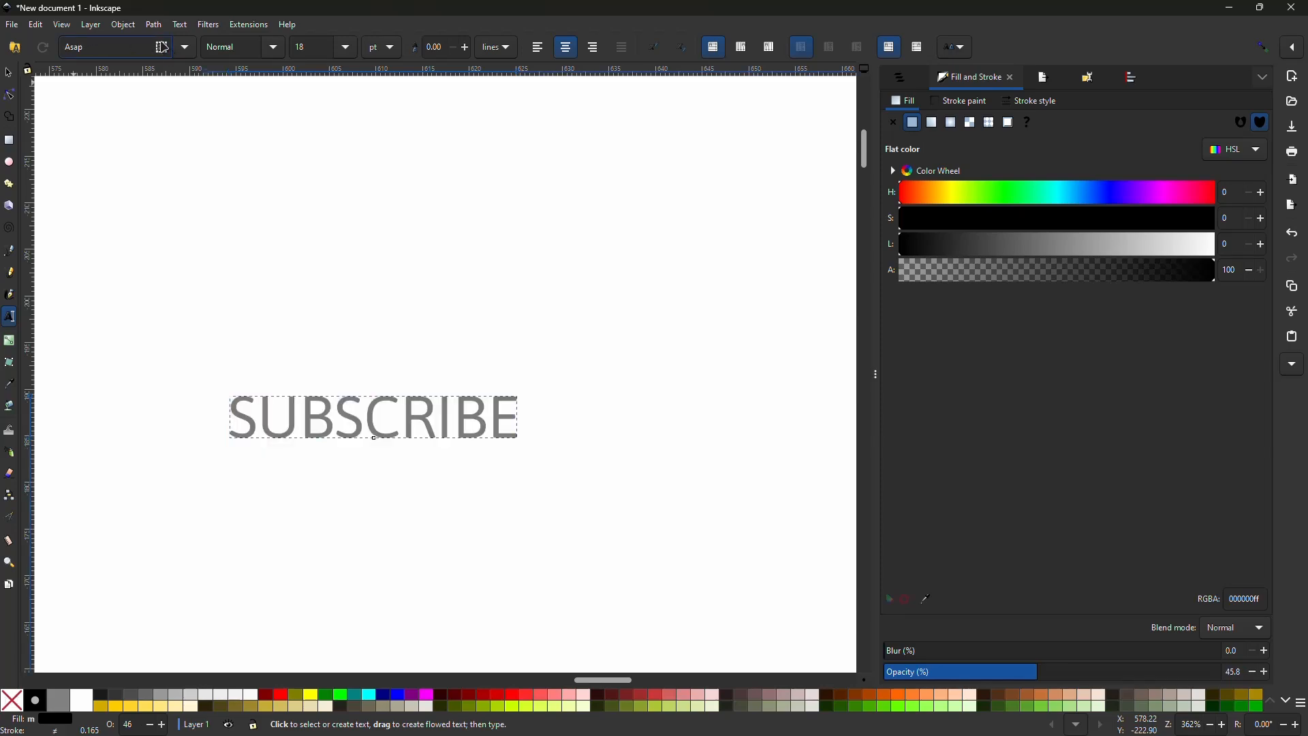
pyautogui.click(181, 47)
pyautogui.scroll(-6, 201, 362)
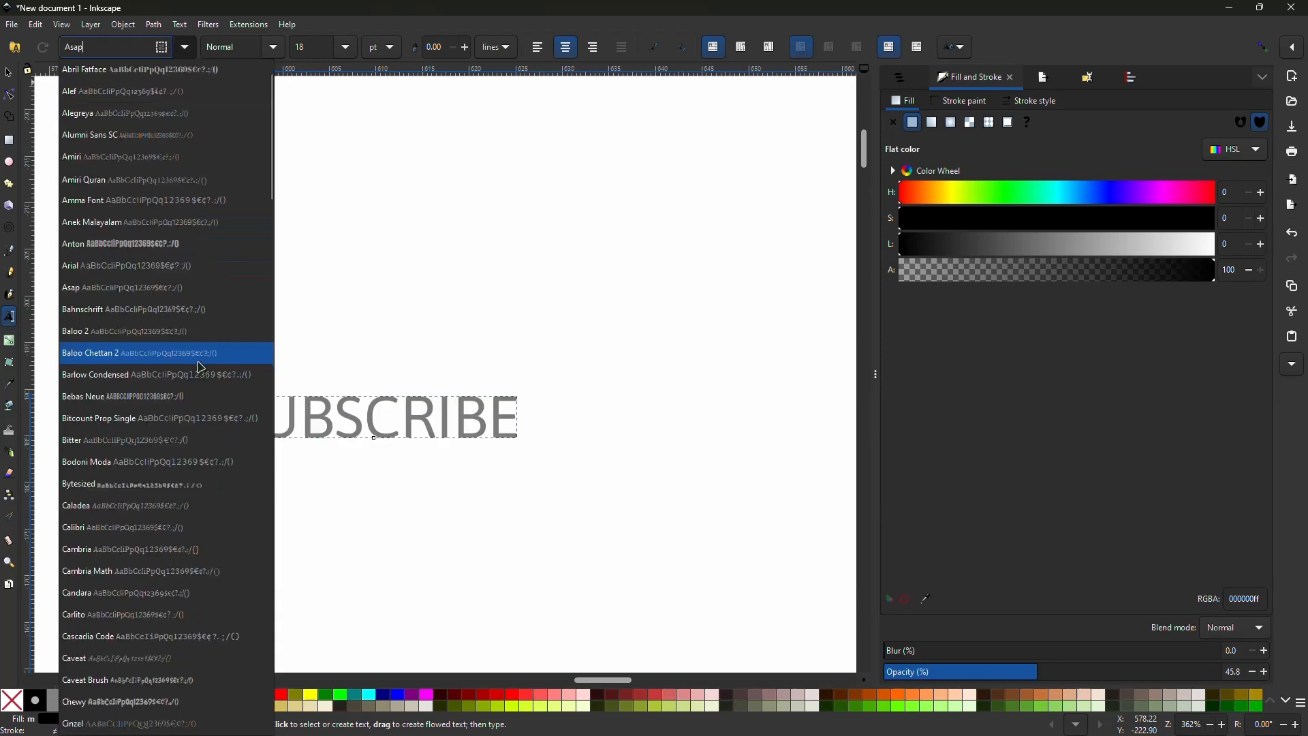
pyautogui.scroll(-12, 201, 365)
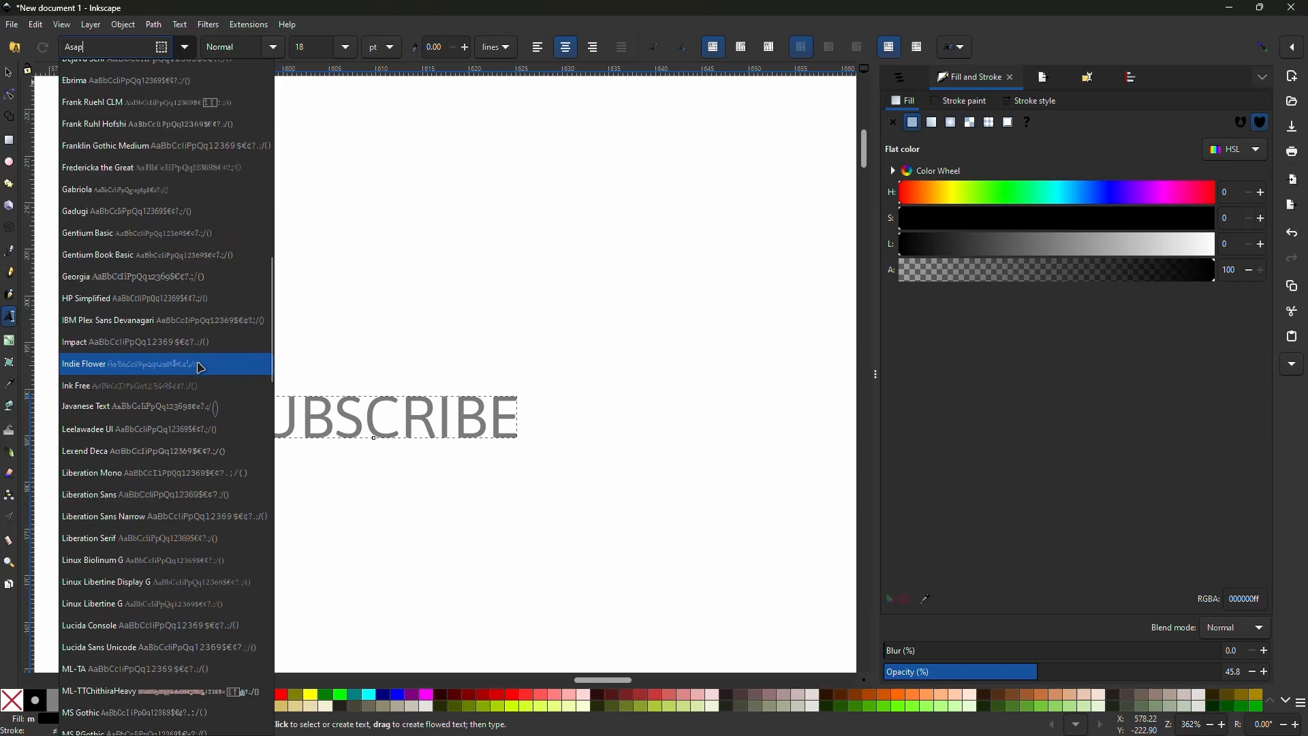
pyautogui.scroll(-5, 159, 545)
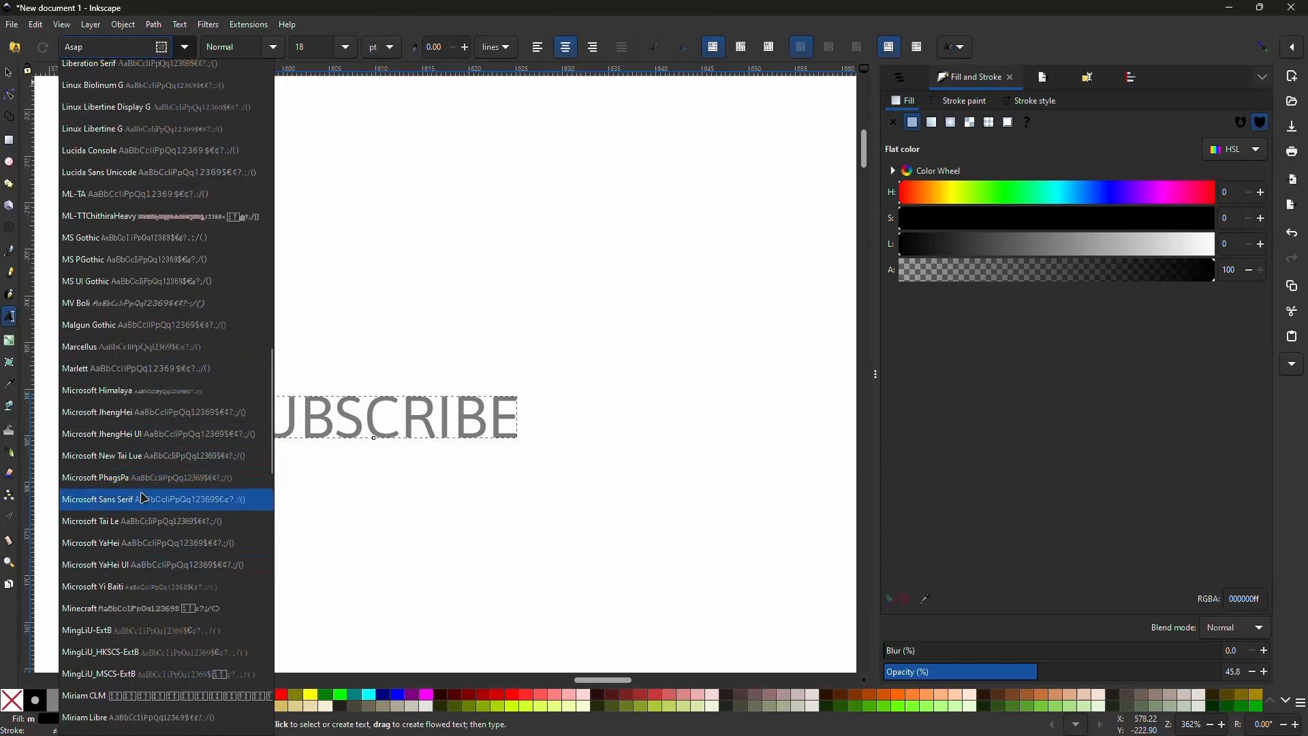
pyautogui.click(131, 610)
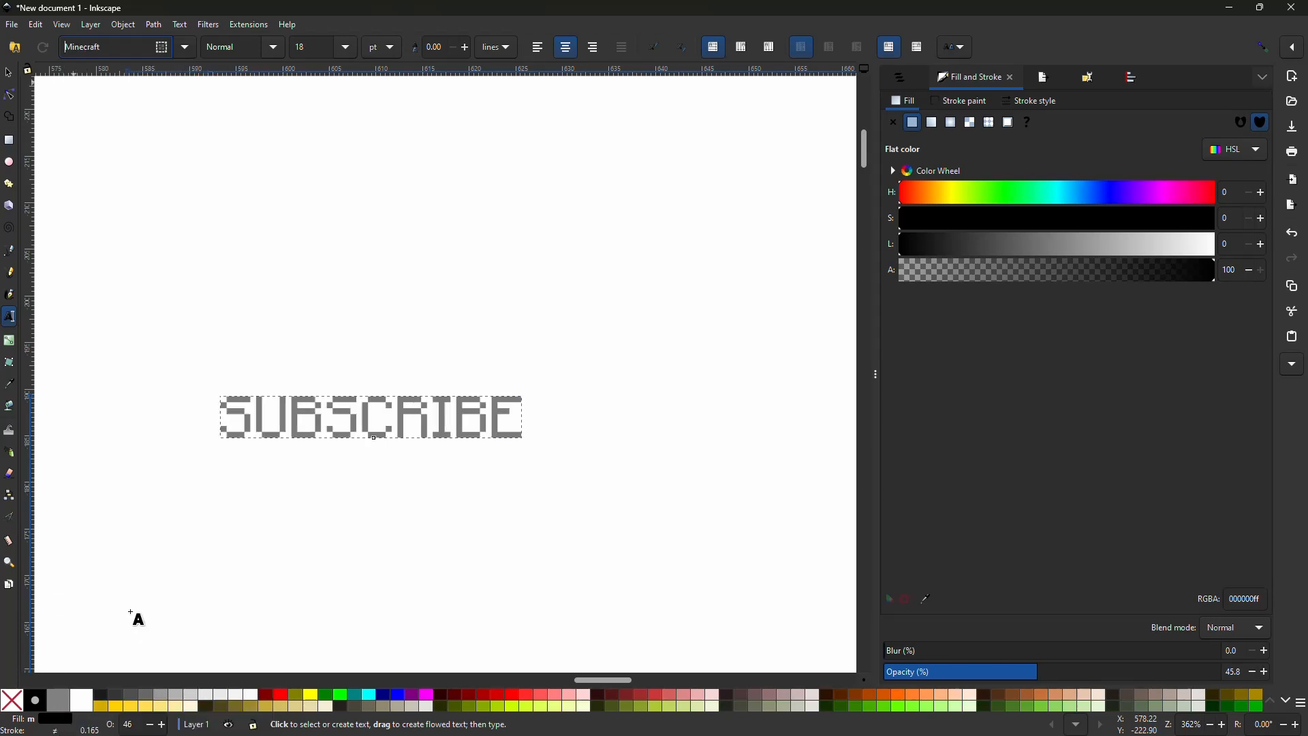
pyautogui.scroll(5, 207, 443)
pyautogui.scroll(-2, 211, 443)
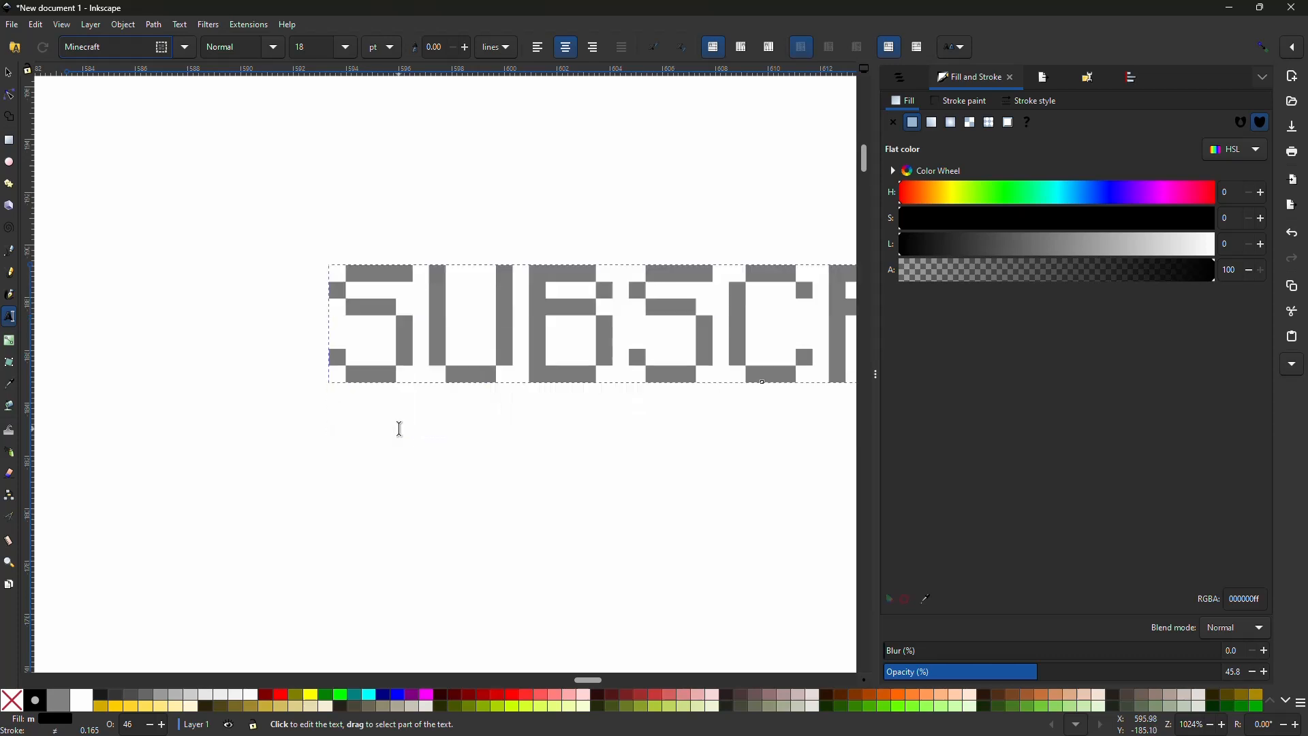
pyautogui.hscroll(2, 399, 429)
pyautogui.hscroll(2, 400, 428)
pyautogui.scroll(-1, 401, 436)
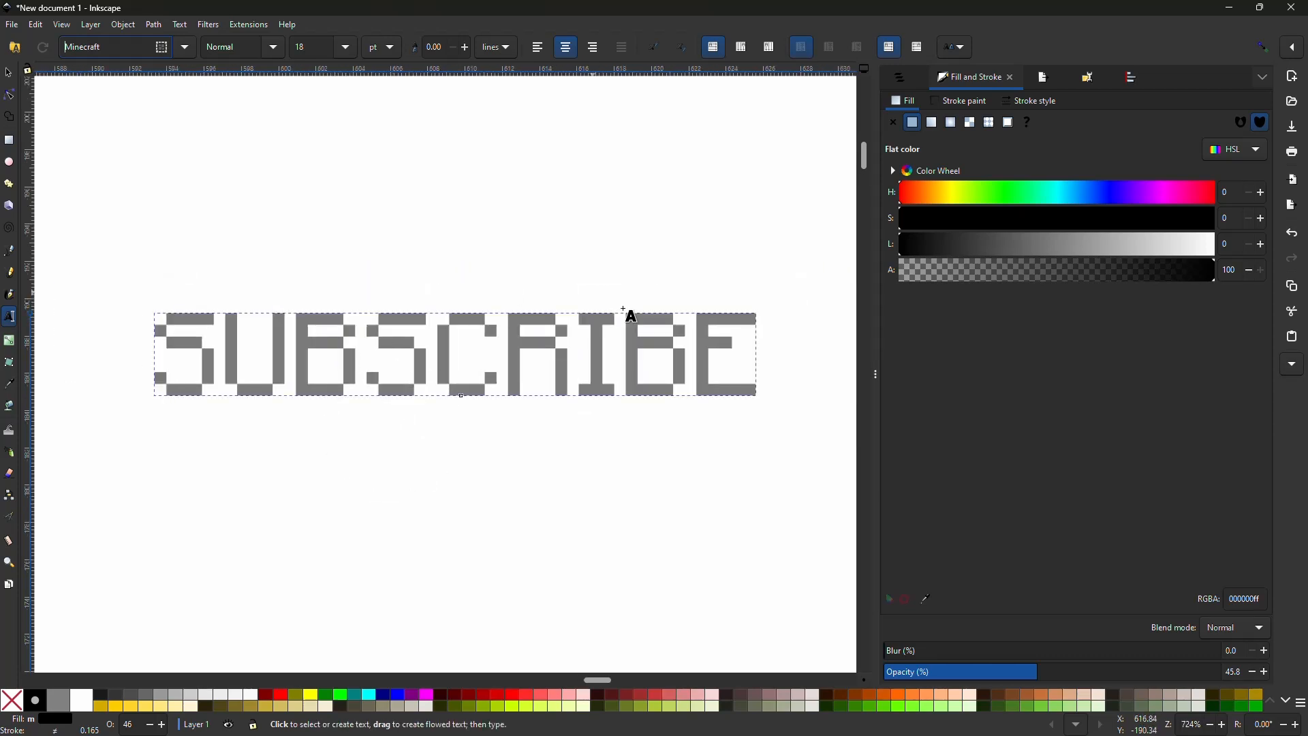
pyautogui.press('s')
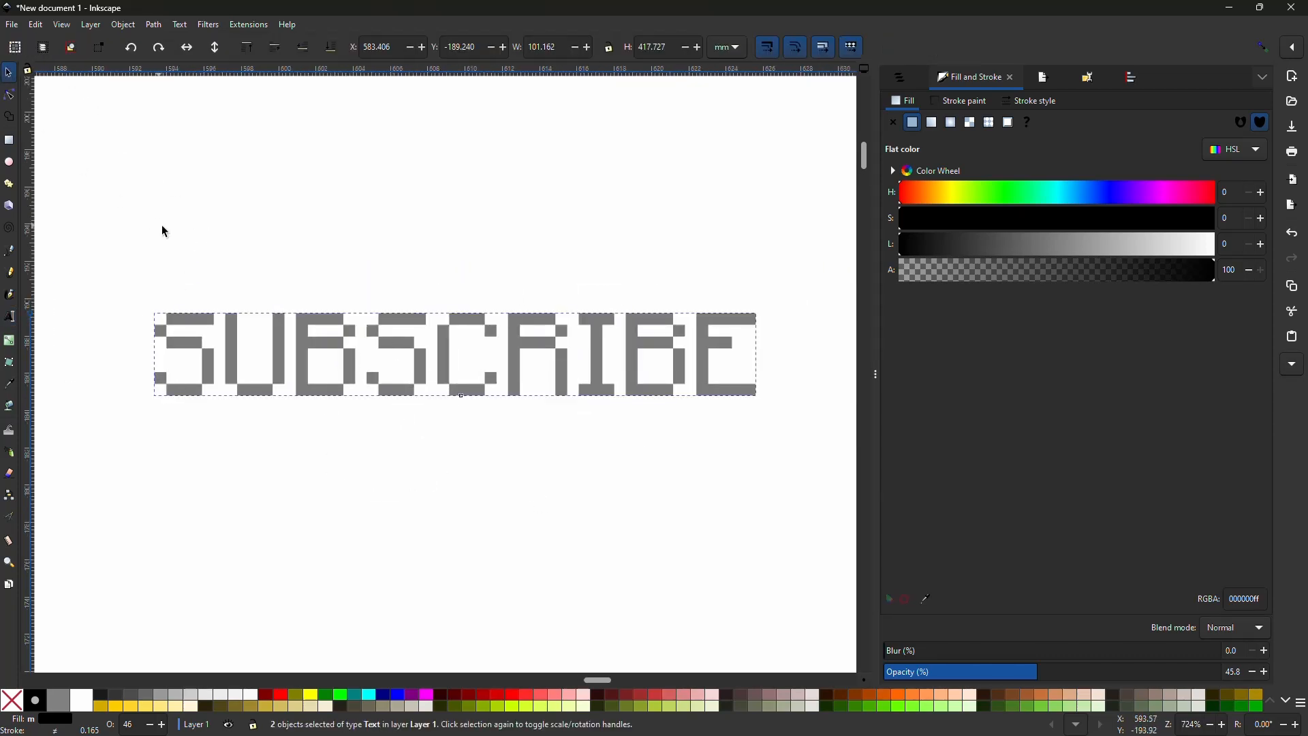